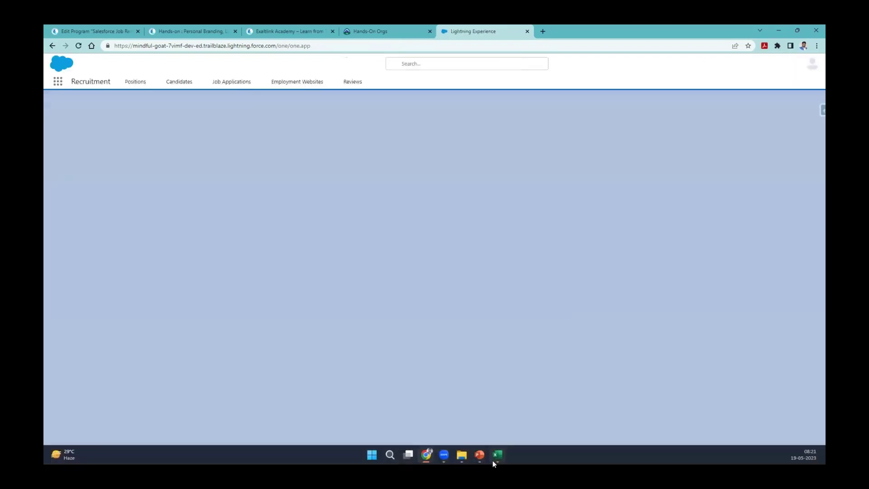
Handwrite the words "position" and "candidates" in the empty area below the positions list and underline both
{"action": "mouse_move", "coordinate": [495, 460]}
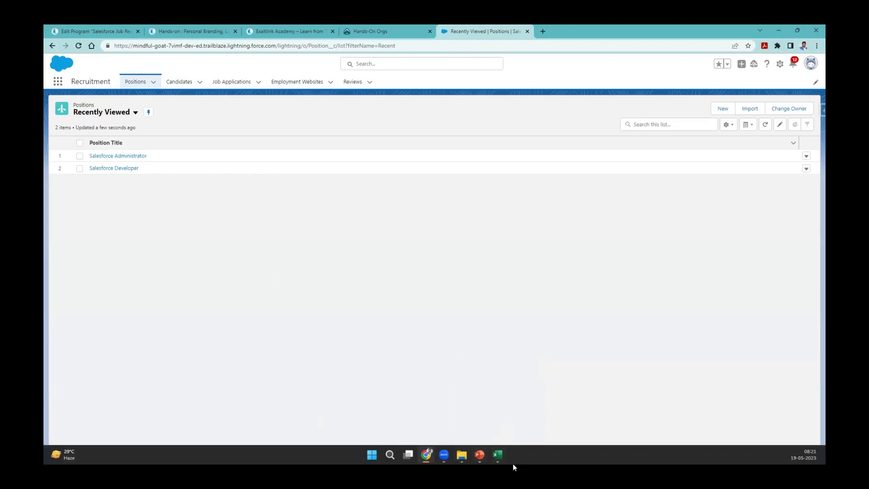
{"action": "left_click_drag", "start_coordinate": [166, 211], "coordinate": [169, 221]}
{"action": "left_click_drag", "start_coordinate": [164, 219], "coordinate": [174, 209]}
{"action": "left_click_drag", "start_coordinate": [176, 204], "coordinate": [224, 195]}
{"action": "left_click_drag", "start_coordinate": [167, 235], "coordinate": [225, 209]}
{"action": "mouse_move", "coordinate": [343, 202]}
{"action": "left_mouse_down"}
{"action": "mouse_move", "coordinate": [389, 205]}
{"action": "mouse_move", "coordinate": [436, 192]}
{"action": "left_mouse_up"}
{"action": "left_click", "coordinate": [393, 191]}
{"action": "left_click_drag", "start_coordinate": [355, 221], "coordinate": [432, 200]}
{"action": "left_click_drag", "start_coordinate": [321, 198], "coordinate": [417, 164]}
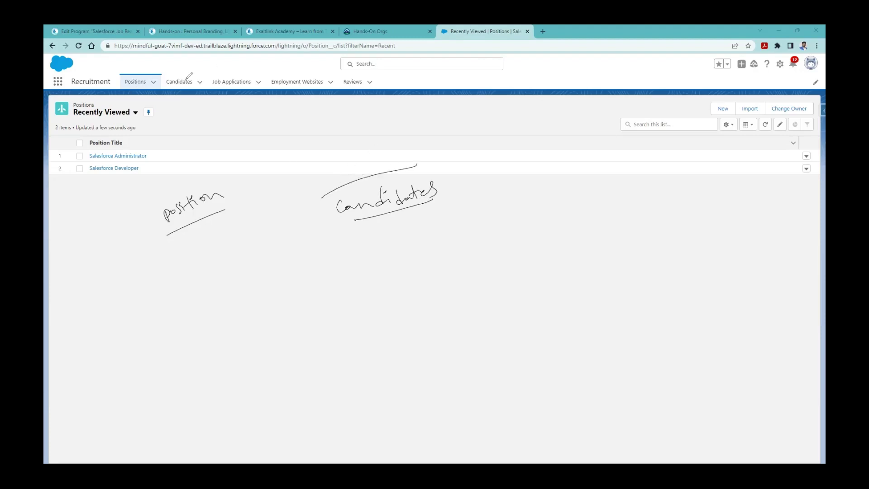
Annotate Positions as "Job openings" and Candidates as "Applicants" with arrows and circles
{"action": "mouse_move", "coordinate": [148, 86]}
{"action": "left_mouse_down"}
{"action": "mouse_move", "coordinate": [144, 195]}
{"action": "mouse_move", "coordinate": [138, 186]}
{"action": "left_mouse_up"}
{"action": "mouse_move", "coordinate": [177, 121]}
{"action": "left_mouse_down"}
{"action": "mouse_move", "coordinate": [192, 126]}
{"action": "mouse_move", "coordinate": [186, 135]}
{"action": "mouse_move", "coordinate": [199, 108]}
{"action": "mouse_move", "coordinate": [238, 129]}
{"action": "mouse_move", "coordinate": [230, 130]}
{"action": "left_mouse_up"}
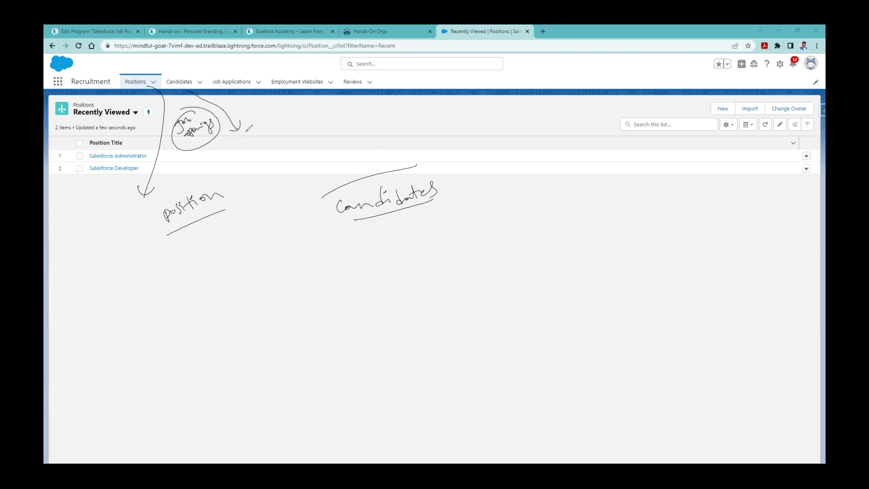
{"action": "mouse_move", "coordinate": [248, 131]}
{"action": "left_mouse_down"}
{"action": "mouse_move", "coordinate": [284, 107]}
{"action": "mouse_move", "coordinate": [269, 131]}
{"action": "mouse_move", "coordinate": [287, 117]}
{"action": "mouse_move", "coordinate": [236, 132]}
{"action": "mouse_move", "coordinate": [269, 130]}
{"action": "mouse_move", "coordinate": [281, 115]}
{"action": "left_mouse_up"}
{"action": "mouse_move", "coordinate": [186, 66]}
{"action": "left_mouse_down"}
{"action": "mouse_move", "coordinate": [168, 69]}
{"action": "mouse_move", "coordinate": [183, 66]}
{"action": "left_mouse_up"}
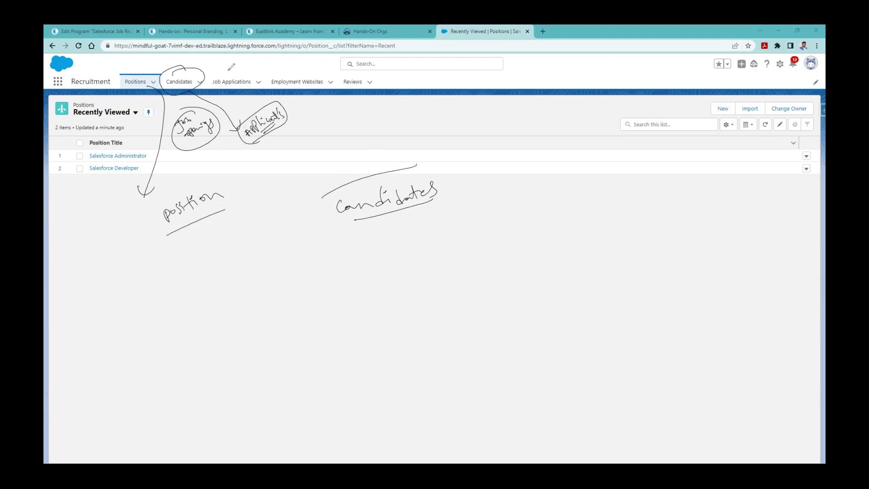
Annotate Job Applications as "Application" and Employment Websites as "websites", and link the applicants to the job openings with an arrow
{"action": "mouse_move", "coordinate": [231, 67]}
{"action": "left_mouse_down"}
{"action": "mouse_move", "coordinate": [259, 76]}
{"action": "mouse_move", "coordinate": [226, 69]}
{"action": "mouse_move", "coordinate": [320, 135]}
{"action": "left_mouse_up"}
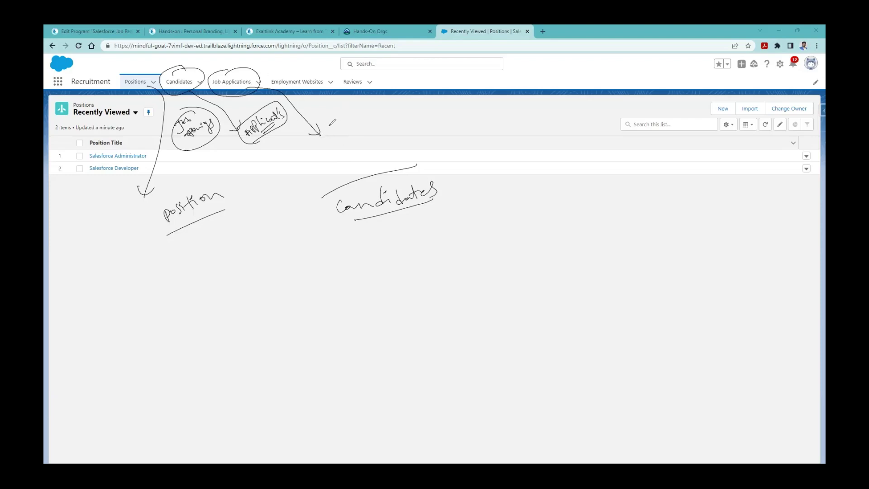
{"action": "mouse_move", "coordinate": [255, 139]}
{"action": "left_mouse_down"}
{"action": "mouse_move", "coordinate": [281, 128]}
{"action": "mouse_move", "coordinate": [238, 179]}
{"action": "mouse_move", "coordinate": [208, 145]}
{"action": "left_mouse_up"}
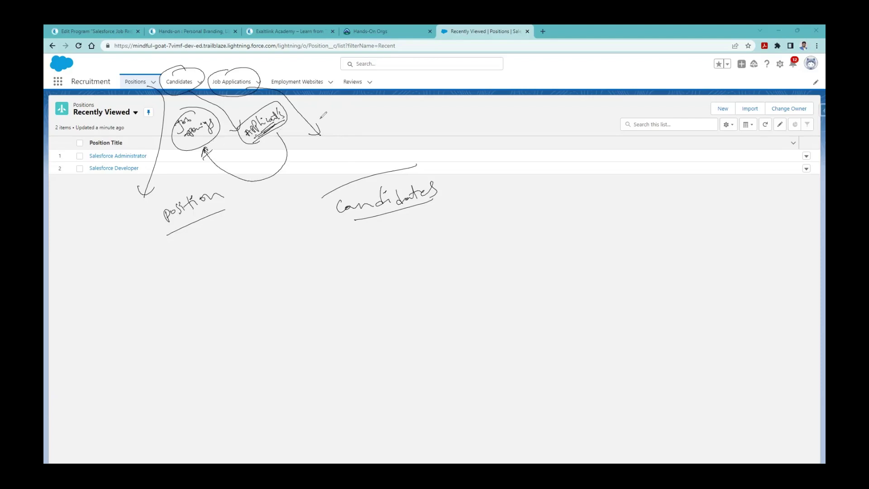
{"action": "left_click_drag", "start_coordinate": [245, 83], "coordinate": [317, 134]}
{"action": "mouse_move", "coordinate": [215, 87]}
{"action": "left_mouse_down"}
{"action": "mouse_move", "coordinate": [328, 80]}
{"action": "mouse_move", "coordinate": [351, 107]}
{"action": "left_mouse_up"}
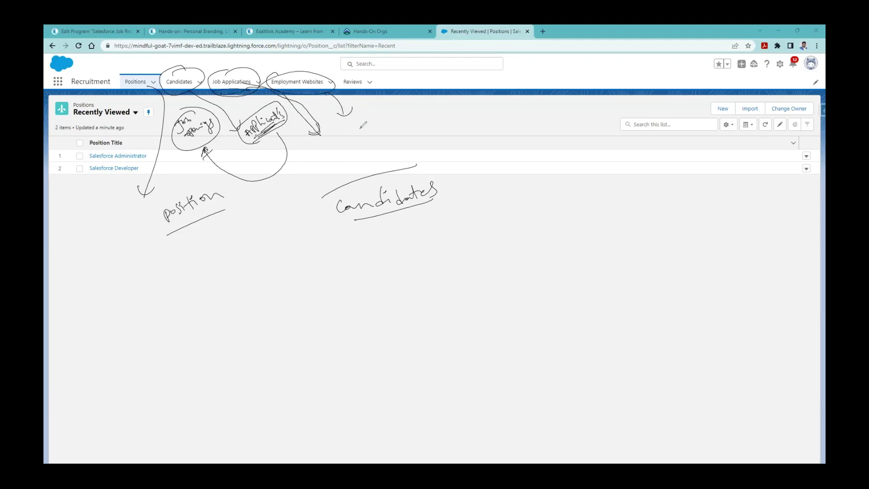
{"action": "mouse_move", "coordinate": [305, 157]}
{"action": "left_mouse_down"}
{"action": "mouse_move", "coordinate": [335, 133]}
{"action": "mouse_move", "coordinate": [348, 137]}
{"action": "left_mouse_up"}
{"action": "mouse_move", "coordinate": [342, 122]}
{"action": "left_mouse_down"}
{"action": "mouse_move", "coordinate": [373, 120]}
{"action": "mouse_move", "coordinate": [420, 97]}
{"action": "mouse_move", "coordinate": [426, 109]}
{"action": "left_mouse_up"}
{"action": "left_click_drag", "start_coordinate": [376, 143], "coordinate": [438, 114]}
{"action": "left_click_drag", "start_coordinate": [374, 146], "coordinate": [437, 115]}
Circle Reviews, draw arrows from it and from the application note, and clear all annotations
{"action": "mouse_move", "coordinate": [364, 72]}
{"action": "left_mouse_down"}
{"action": "mouse_move", "coordinate": [337, 87]}
{"action": "mouse_move", "coordinate": [386, 79]}
{"action": "mouse_move", "coordinate": [460, 141]}
{"action": "mouse_move", "coordinate": [473, 126]}
{"action": "left_mouse_up"}
{"action": "mouse_move", "coordinate": [322, 129]}
{"action": "left_mouse_down"}
{"action": "mouse_move", "coordinate": [308, 132]}
{"action": "mouse_move", "coordinate": [318, 161]}
{"action": "mouse_move", "coordinate": [343, 148]}
{"action": "left_mouse_up"}
{"action": "mouse_move", "coordinate": [314, 167]}
{"action": "left_mouse_down"}
{"action": "mouse_move", "coordinate": [346, 152]}
{"action": "mouse_move", "coordinate": [482, 149]}
{"action": "mouse_move", "coordinate": [473, 159]}
{"action": "left_mouse_up"}
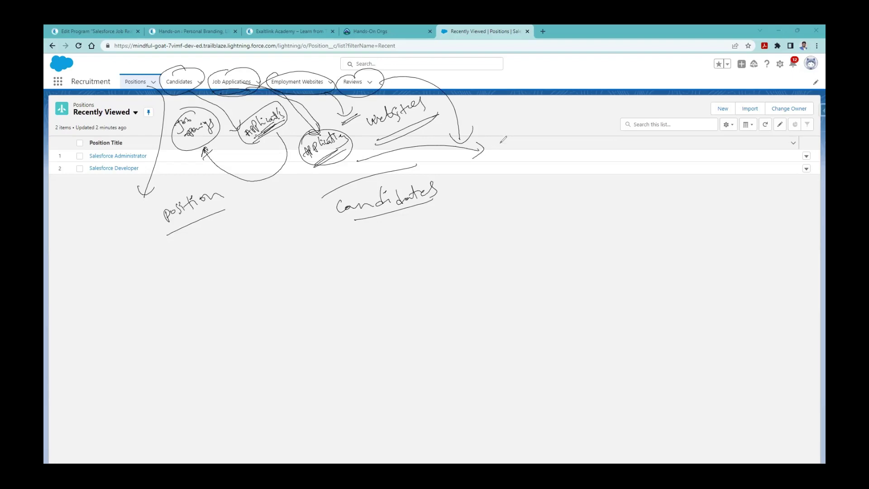
{"action": "mouse_move", "coordinate": [497, 142]}
{"action": "left_mouse_down"}
{"action": "mouse_move", "coordinate": [497, 152]}
{"action": "mouse_move", "coordinate": [532, 128]}
{"action": "left_mouse_up"}
{"action": "left_click_drag", "start_coordinate": [319, 157], "coordinate": [339, 142]}
{"action": "key", "text": "Escape"}
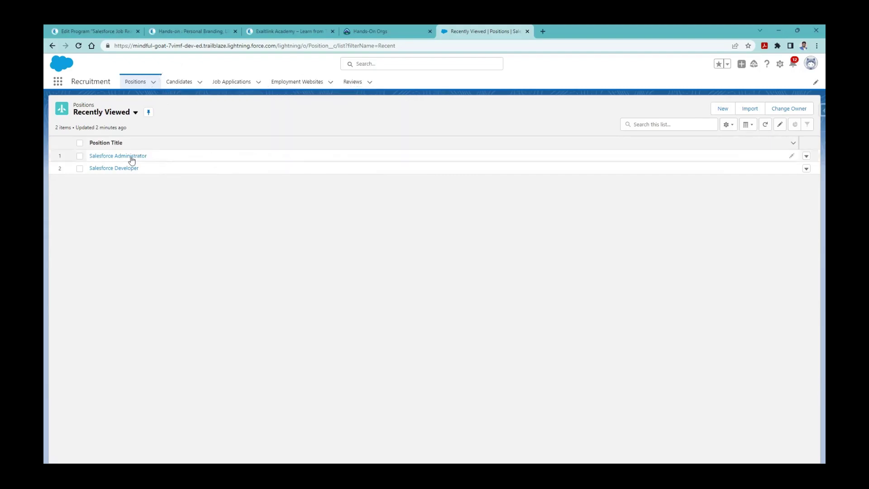
Reload the Positions list and open the Salesforce Administrator position record
{"action": "left_click", "coordinate": [135, 82]}
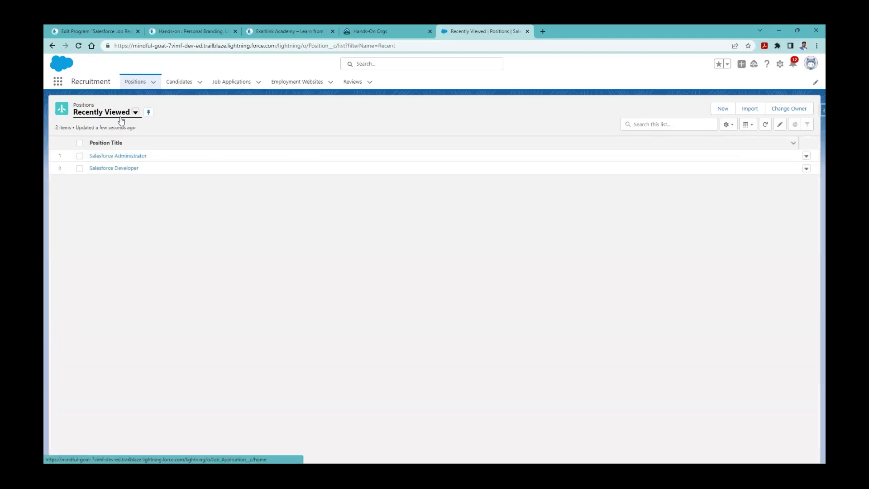
{"action": "left_click", "coordinate": [108, 155]}
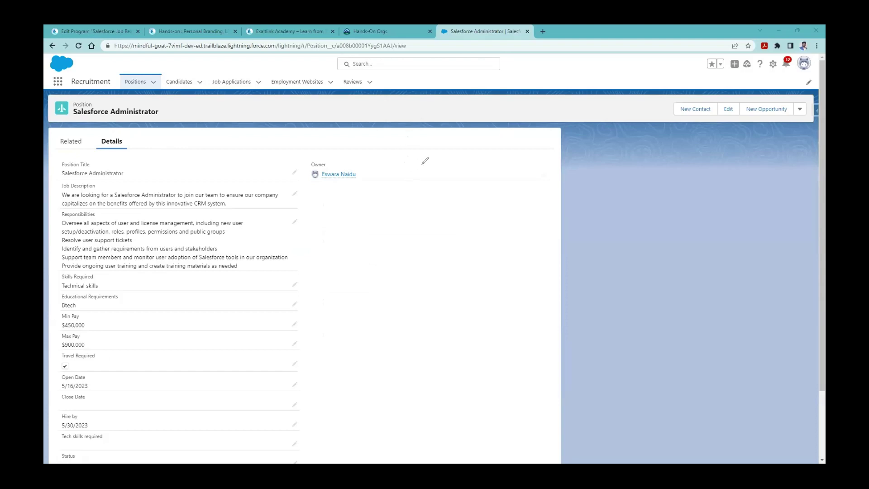
Sketch a diagram on the record linking "position" to "Hiring Managers", internal users and recruitment
{"action": "mouse_move", "coordinate": [424, 164]}
{"action": "left_mouse_down"}
{"action": "mouse_move", "coordinate": [454, 154]}
{"action": "mouse_move", "coordinate": [424, 180]}
{"action": "mouse_move", "coordinate": [411, 157]}
{"action": "mouse_move", "coordinate": [421, 181]}
{"action": "left_mouse_up"}
{"action": "mouse_move", "coordinate": [487, 148]}
{"action": "left_mouse_down"}
{"action": "mouse_move", "coordinate": [534, 116]}
{"action": "mouse_move", "coordinate": [531, 126]}
{"action": "mouse_move", "coordinate": [581, 102]}
{"action": "mouse_move", "coordinate": [582, 122]}
{"action": "mouse_move", "coordinate": [629, 99]}
{"action": "mouse_move", "coordinate": [614, 115]}
{"action": "left_mouse_up"}
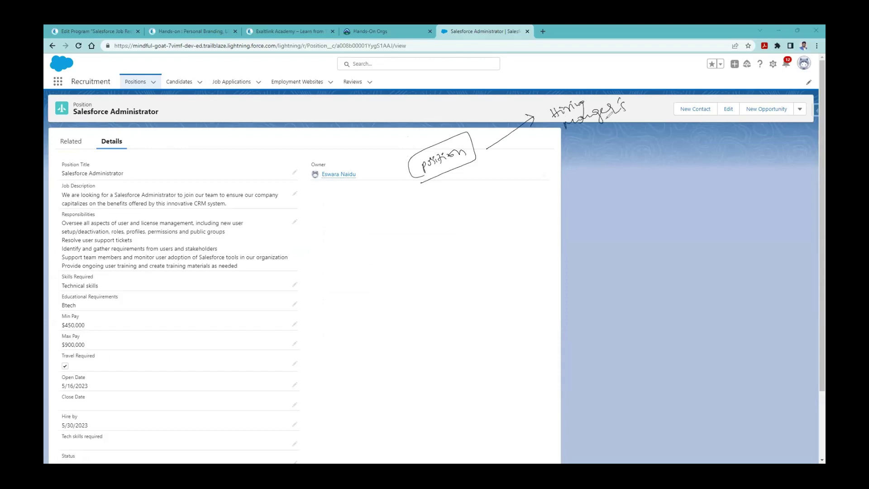
{"action": "mouse_move", "coordinate": [566, 136]}
{"action": "left_mouse_down"}
{"action": "mouse_move", "coordinate": [549, 83]}
{"action": "mouse_move", "coordinate": [561, 141]}
{"action": "mouse_move", "coordinate": [619, 119]}
{"action": "mouse_move", "coordinate": [612, 131]}
{"action": "left_mouse_up"}
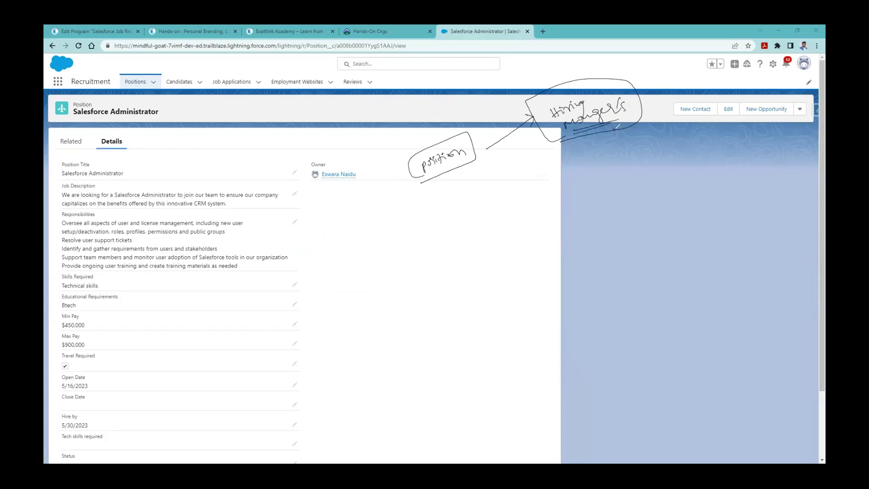
{"action": "mouse_move", "coordinate": [614, 128]}
{"action": "left_mouse_down"}
{"action": "mouse_move", "coordinate": [606, 151]}
{"action": "mouse_move", "coordinate": [693, 142]}
{"action": "mouse_move", "coordinate": [697, 133]}
{"action": "left_mouse_up"}
{"action": "left_click_drag", "start_coordinate": [656, 164], "coordinate": [708, 158]}
{"action": "mouse_move", "coordinate": [699, 120]}
{"action": "left_mouse_down"}
{"action": "mouse_move", "coordinate": [715, 171]}
{"action": "mouse_move", "coordinate": [702, 143]}
{"action": "left_mouse_up"}
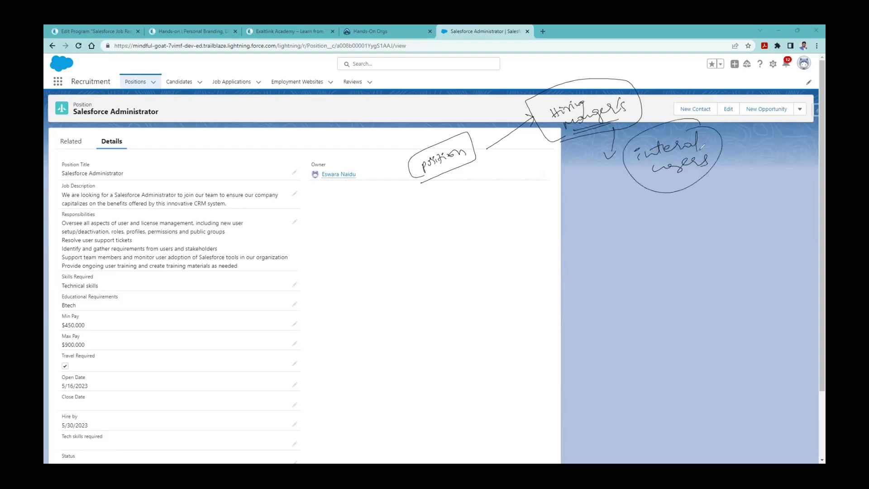
{"action": "mouse_move", "coordinate": [753, 135]}
{"action": "left_mouse_down"}
{"action": "mouse_move", "coordinate": [754, 150]}
{"action": "mouse_move", "coordinate": [822, 129]}
{"action": "left_mouse_up"}
{"action": "left_click_drag", "start_coordinate": [760, 156], "coordinate": [820, 144]}
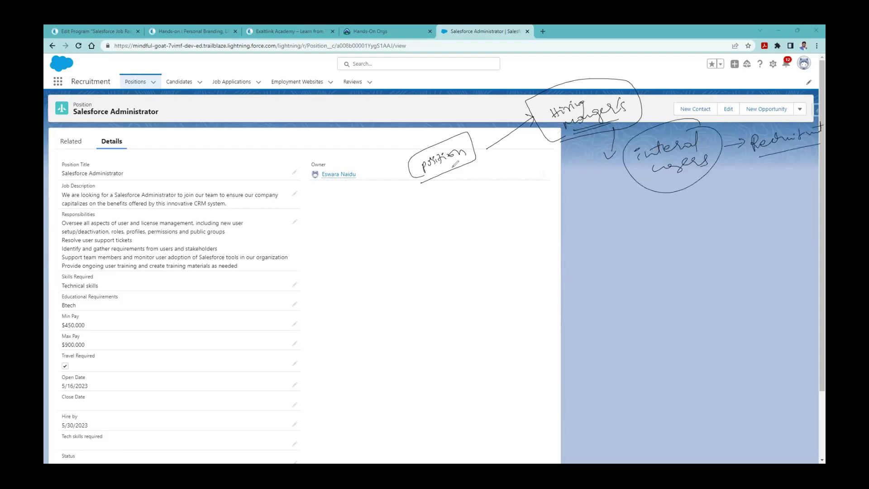
Add two more position boxes and two circled departments, each linked to a manager's name, and clear the drawing
{"action": "left_click_drag", "start_coordinate": [407, 166], "coordinate": [378, 193]}
{"action": "mouse_move", "coordinate": [399, 190]}
{"action": "left_mouse_down"}
{"action": "mouse_move", "coordinate": [384, 210]}
{"action": "mouse_move", "coordinate": [392, 240]}
{"action": "left_mouse_up"}
{"action": "mouse_move", "coordinate": [457, 168]}
{"action": "left_mouse_down"}
{"action": "mouse_move", "coordinate": [423, 180]}
{"action": "mouse_move", "coordinate": [478, 183]}
{"action": "mouse_move", "coordinate": [427, 228]}
{"action": "mouse_move", "coordinate": [483, 185]}
{"action": "left_mouse_up"}
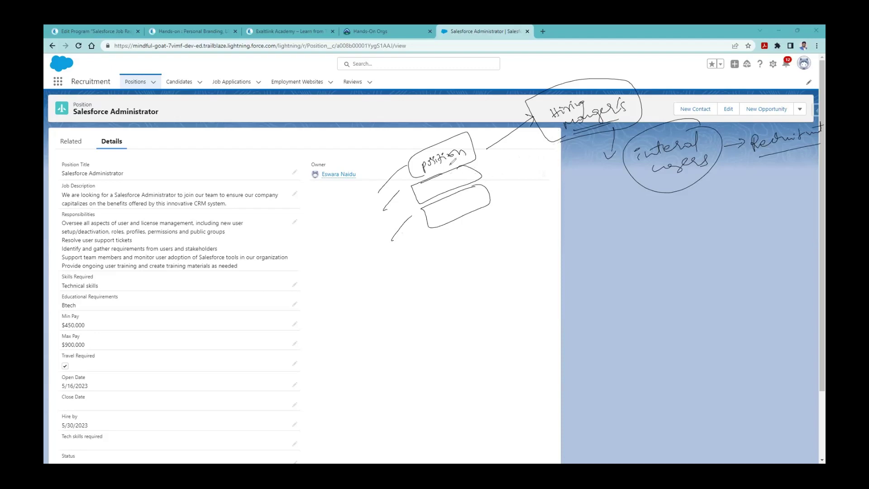
{"action": "left_click_drag", "start_coordinate": [445, 251], "coordinate": [448, 267]}
{"action": "mouse_move", "coordinate": [462, 231]}
{"action": "left_mouse_down"}
{"action": "mouse_move", "coordinate": [452, 229]}
{"action": "mouse_move", "coordinate": [527, 247]}
{"action": "left_mouse_up"}
{"action": "left_click_drag", "start_coordinate": [525, 238], "coordinate": [521, 262]}
{"action": "mouse_move", "coordinate": [560, 232]}
{"action": "left_mouse_down"}
{"action": "mouse_move", "coordinate": [554, 245]}
{"action": "mouse_move", "coordinate": [583, 220]}
{"action": "left_mouse_up"}
{"action": "mouse_move", "coordinate": [601, 231]}
{"action": "left_mouse_down"}
{"action": "mouse_move", "coordinate": [616, 225]}
{"action": "mouse_move", "coordinate": [638, 233]}
{"action": "left_mouse_up"}
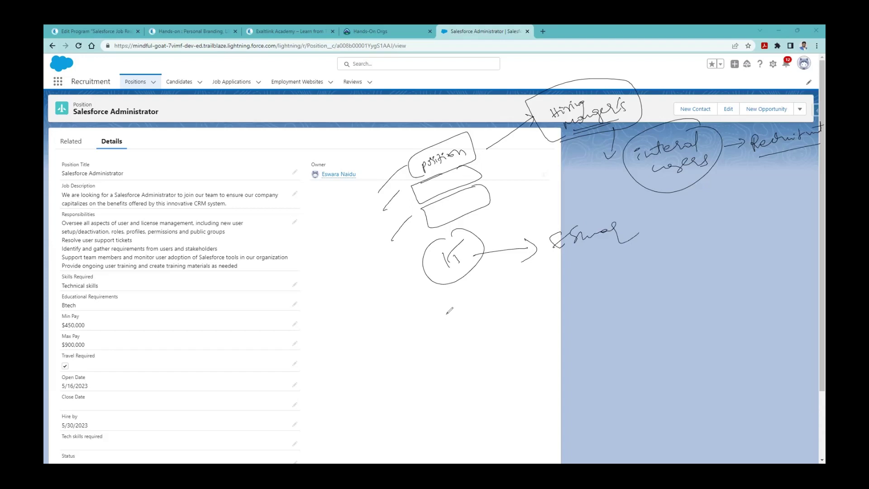
{"action": "mouse_move", "coordinate": [447, 313]}
{"action": "left_mouse_down"}
{"action": "mouse_move", "coordinate": [477, 307]}
{"action": "mouse_move", "coordinate": [516, 280]}
{"action": "mouse_move", "coordinate": [558, 289]}
{"action": "mouse_move", "coordinate": [550, 300]}
{"action": "mouse_move", "coordinate": [583, 272]}
{"action": "mouse_move", "coordinate": [611, 289]}
{"action": "mouse_move", "coordinate": [635, 262]}
{"action": "left_mouse_up"}
{"action": "left_click_drag", "start_coordinate": [634, 271], "coordinate": [690, 256]}
{"action": "left_click_drag", "start_coordinate": [587, 303], "coordinate": [675, 278]}
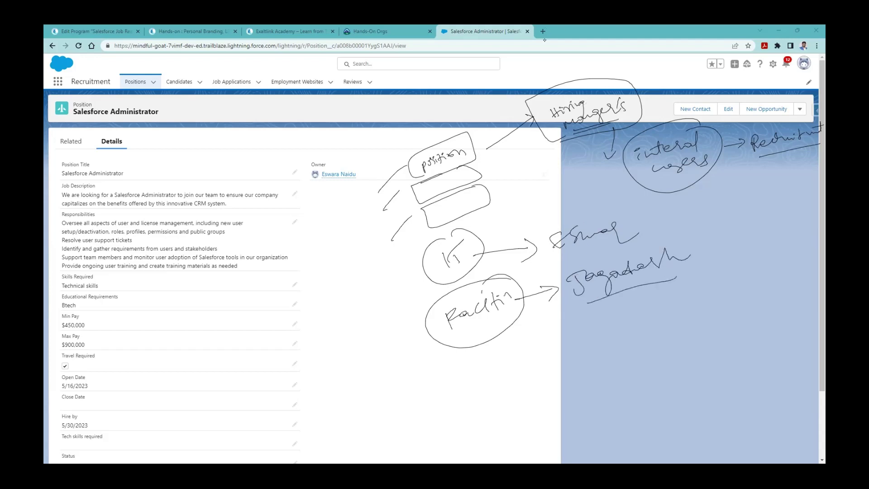
{"action": "left_click", "coordinate": [526, 73]}
Handwrite the word "position" beside the position details and underline it
{"action": "left_click_drag", "start_coordinate": [426, 214], "coordinate": [434, 231]}
{"action": "left_click_drag", "start_coordinate": [426, 217], "coordinate": [429, 222]}
{"action": "left_click_drag", "start_coordinate": [436, 215], "coordinate": [450, 219]}
{"action": "mouse_move", "coordinate": [453, 210]}
{"action": "left_mouse_down"}
{"action": "mouse_move", "coordinate": [467, 204]}
{"action": "mouse_move", "coordinate": [470, 213]}
{"action": "left_mouse_up"}
{"action": "left_click_drag", "start_coordinate": [471, 205], "coordinate": [505, 202]}
{"action": "left_click_drag", "start_coordinate": [416, 250], "coordinate": [520, 219]}
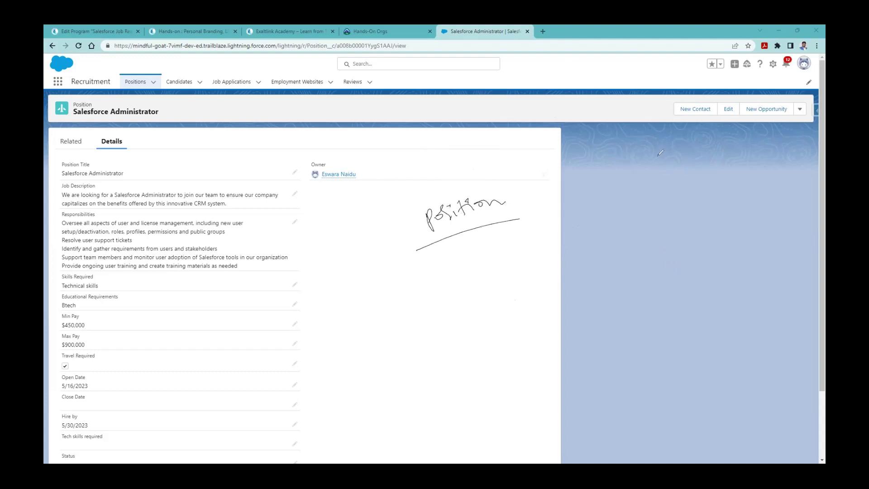
Write "Hiring manager" in a frame with an arrow to a boxed "users" and a list of lines beneath
{"action": "left_click_drag", "start_coordinate": [672, 147], "coordinate": [672, 155]}
{"action": "left_click_drag", "start_coordinate": [665, 152], "coordinate": [688, 148]}
{"action": "left_click_drag", "start_coordinate": [690, 149], "coordinate": [713, 150]}
{"action": "left_click_drag", "start_coordinate": [763, 136], "coordinate": [789, 133]}
{"action": "mouse_move", "coordinate": [676, 159]}
{"action": "left_mouse_down"}
{"action": "mouse_move", "coordinate": [786, 143]}
{"action": "mouse_move", "coordinate": [676, 158]}
{"action": "left_mouse_up"}
{"action": "mouse_move", "coordinate": [733, 161]}
{"action": "left_mouse_down"}
{"action": "mouse_move", "coordinate": [785, 167]}
{"action": "mouse_move", "coordinate": [733, 182]}
{"action": "mouse_move", "coordinate": [770, 200]}
{"action": "left_mouse_up"}
{"action": "left_click_drag", "start_coordinate": [742, 218], "coordinate": [773, 210]}
{"action": "mouse_move", "coordinate": [744, 236]}
{"action": "left_mouse_down"}
{"action": "mouse_move", "coordinate": [774, 229]}
{"action": "mouse_move", "coordinate": [779, 248]}
{"action": "left_mouse_up"}
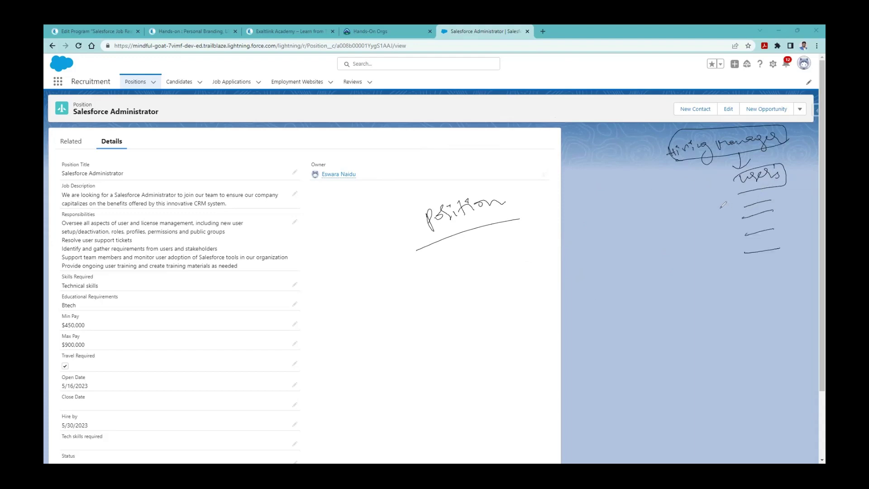
Add names to the users list, box the word "position" and draw a separate box labelled "user"
{"action": "mouse_move", "coordinate": [720, 207]}
{"action": "left_mouse_down"}
{"action": "mouse_move", "coordinate": [747, 200]}
{"action": "mouse_move", "coordinate": [724, 226]}
{"action": "mouse_move", "coordinate": [748, 216]}
{"action": "left_mouse_up"}
{"action": "left_click_drag", "start_coordinate": [746, 171], "coordinate": [726, 195]}
{"action": "mouse_move", "coordinate": [494, 183]}
{"action": "left_mouse_down"}
{"action": "mouse_move", "coordinate": [457, 190]}
{"action": "mouse_move", "coordinate": [455, 233]}
{"action": "left_mouse_up"}
{"action": "mouse_move", "coordinate": [581, 171]}
{"action": "left_mouse_down"}
{"action": "mouse_move", "coordinate": [549, 179]}
{"action": "mouse_move", "coordinate": [584, 211]}
{"action": "left_mouse_up"}
{"action": "left_click_drag", "start_coordinate": [561, 164], "coordinate": [596, 151]}
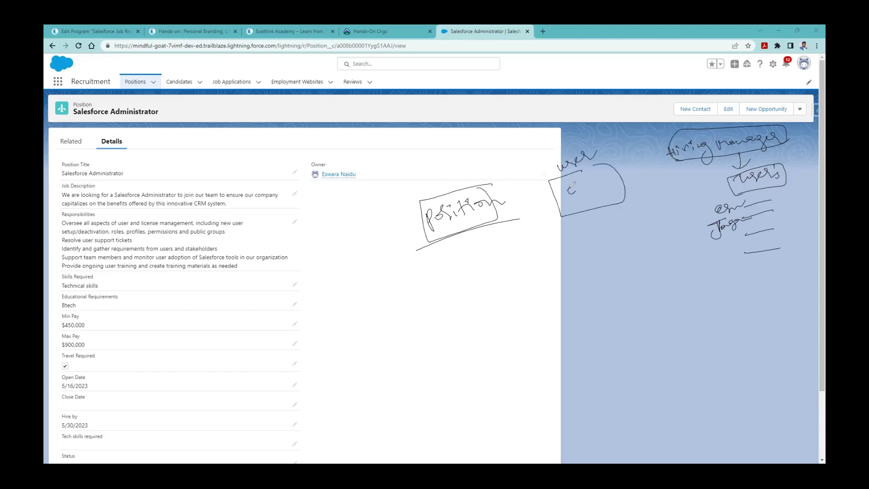
Write "user" inside the new box, reframe the position box and underline both words for emphasis
{"action": "left_click_drag", "start_coordinate": [618, 180], "coordinate": [600, 186]}
{"action": "left_click_drag", "start_coordinate": [481, 187], "coordinate": [494, 223]}
{"action": "left_click_drag", "start_coordinate": [461, 226], "coordinate": [482, 219]}
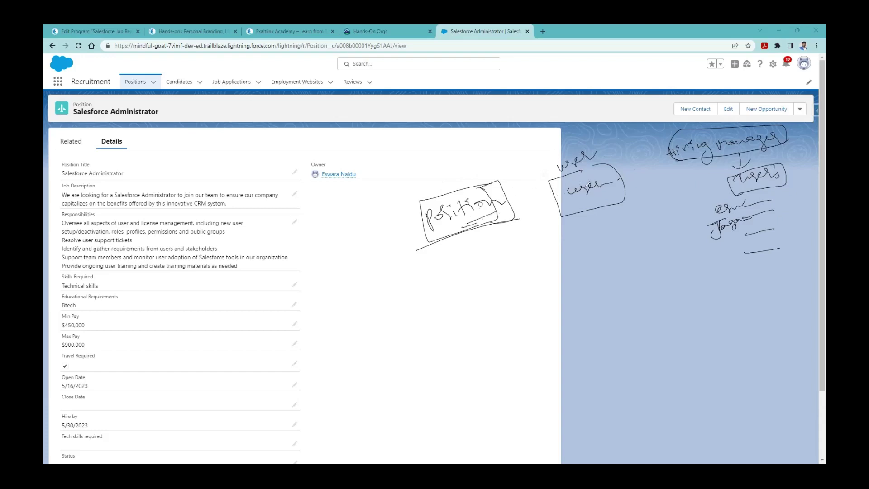
{"action": "left_click_drag", "start_coordinate": [577, 201], "coordinate": [606, 192]}
{"action": "left_click_drag", "start_coordinate": [579, 205], "coordinate": [605, 195]}
{"action": "mouse_move", "coordinate": [582, 235]}
{"action": "left_mouse_down"}
{"action": "mouse_move", "coordinate": [575, 241]}
{"action": "mouse_move", "coordinate": [603, 217]}
{"action": "mouse_move", "coordinate": [614, 239]}
{"action": "mouse_move", "coordinate": [647, 228]}
{"action": "mouse_move", "coordinate": [559, 249]}
{"action": "mouse_move", "coordinate": [642, 209]}
{"action": "left_mouse_up"}
Divide the child position note from the parent hiring manager note, and mark the Position Title field as "IT"
{"action": "left_click_drag", "start_coordinate": [524, 156], "coordinate": [573, 316]}
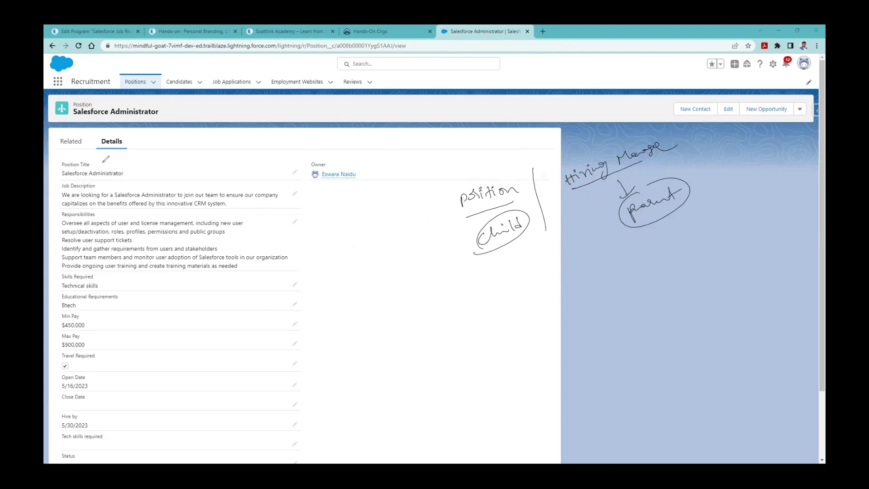
{"action": "mouse_move", "coordinate": [105, 160]}
{"action": "left_mouse_down"}
{"action": "mouse_move", "coordinate": [54, 182]}
{"action": "mouse_move", "coordinate": [118, 171]}
{"action": "mouse_move", "coordinate": [100, 159]}
{"action": "left_mouse_up"}
{"action": "mouse_move", "coordinate": [154, 159]}
{"action": "left_mouse_down"}
{"action": "mouse_move", "coordinate": [151, 169]}
{"action": "mouse_move", "coordinate": [176, 151]}
{"action": "left_mouse_up"}
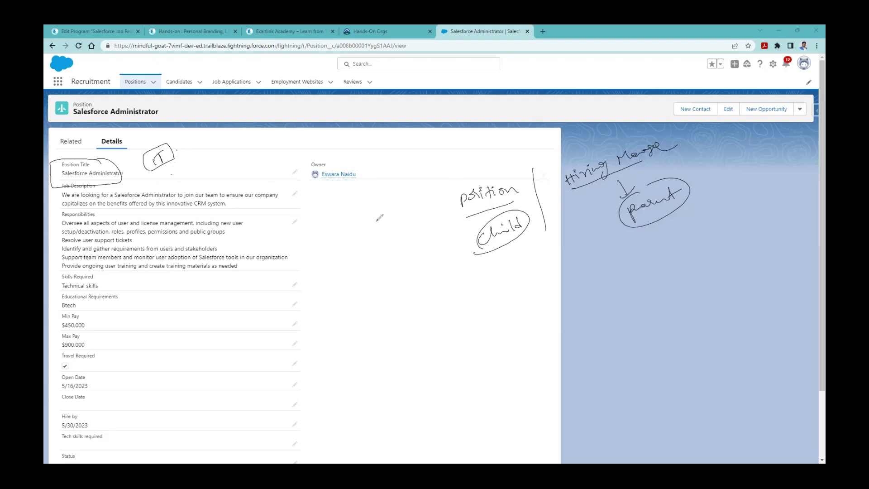
Write "Salesforce", "Java" and "IT admin" in a box and link it to a circled manager's name
{"action": "left_click_drag", "start_coordinate": [380, 210], "coordinate": [413, 200]}
{"action": "left_click_drag", "start_coordinate": [99, 183], "coordinate": [120, 177]}
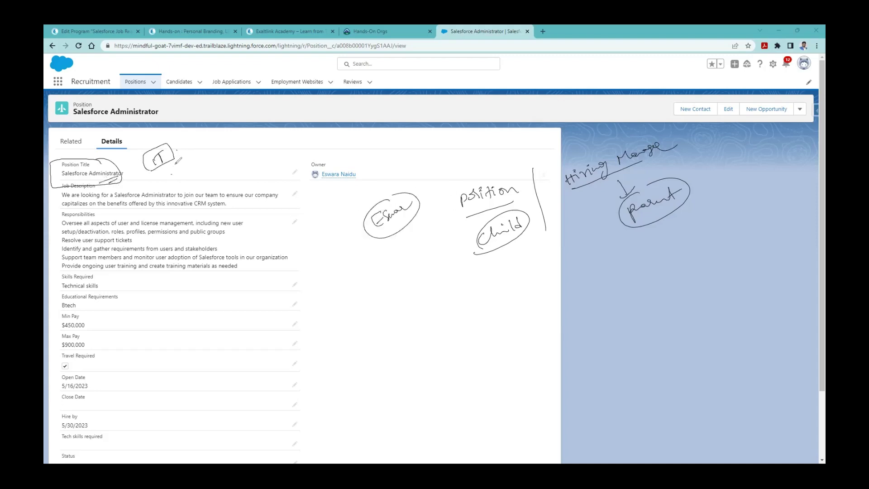
{"action": "mouse_move", "coordinate": [207, 146]}
{"action": "left_mouse_down"}
{"action": "mouse_move", "coordinate": [203, 159]}
{"action": "mouse_move", "coordinate": [257, 131]}
{"action": "mouse_move", "coordinate": [220, 176]}
{"action": "mouse_move", "coordinate": [262, 146]}
{"action": "left_mouse_up"}
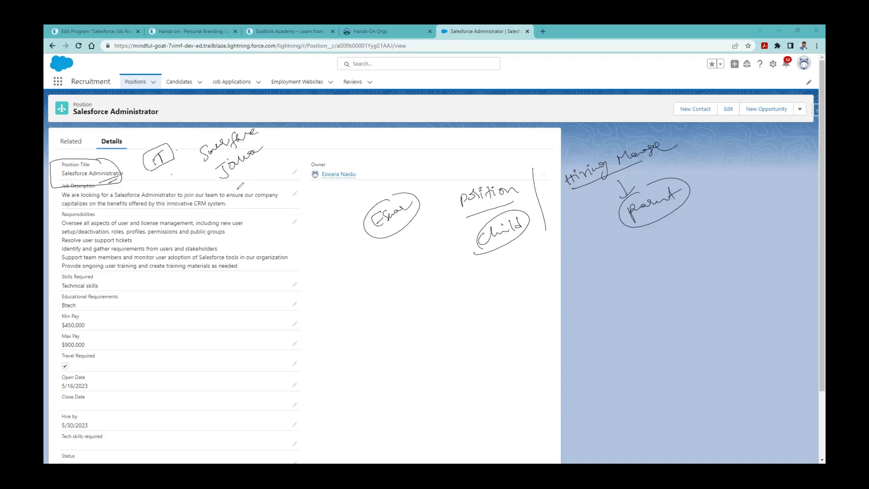
{"action": "left_click_drag", "start_coordinate": [237, 180], "coordinate": [252, 172]}
{"action": "left_click_drag", "start_coordinate": [246, 175], "coordinate": [247, 183]}
{"action": "left_click_drag", "start_coordinate": [281, 158], "coordinate": [306, 147]}
{"action": "mouse_move", "coordinate": [245, 188]}
{"action": "left_mouse_down"}
{"action": "mouse_move", "coordinate": [185, 153]}
{"action": "mouse_move", "coordinate": [280, 108]}
{"action": "mouse_move", "coordinate": [271, 173]}
{"action": "mouse_move", "coordinate": [224, 187]}
{"action": "mouse_move", "coordinate": [263, 127]}
{"action": "mouse_move", "coordinate": [276, 143]}
{"action": "mouse_move", "coordinate": [382, 192]}
{"action": "left_mouse_up"}
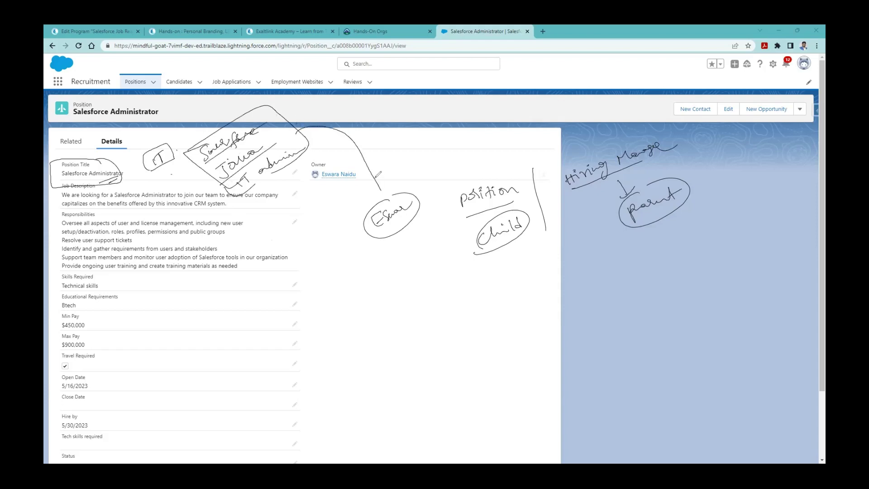
Circle "Hiring Manager" with an arrow to "user", box the position note and clear the drawing
{"action": "left_click", "coordinate": [420, 211]}
{"action": "left_click", "coordinate": [420, 183]}
{"action": "left_click_drag", "start_coordinate": [269, 119], "coordinate": [294, 148]}
{"action": "mouse_move", "coordinate": [610, 148]}
{"action": "left_mouse_down"}
{"action": "mouse_move", "coordinate": [577, 150]}
{"action": "mouse_move", "coordinate": [618, 178]}
{"action": "mouse_move", "coordinate": [728, 149]}
{"action": "mouse_move", "coordinate": [743, 155]}
{"action": "left_mouse_up"}
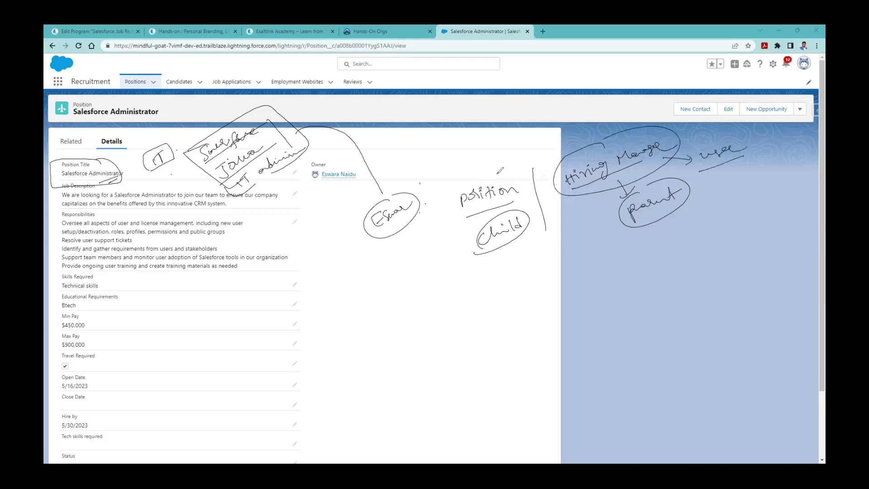
{"action": "mouse_move", "coordinate": [488, 169]}
{"action": "left_mouse_down"}
{"action": "mouse_move", "coordinate": [446, 209]}
{"action": "mouse_move", "coordinate": [521, 207]}
{"action": "mouse_move", "coordinate": [514, 166]}
{"action": "left_mouse_up"}
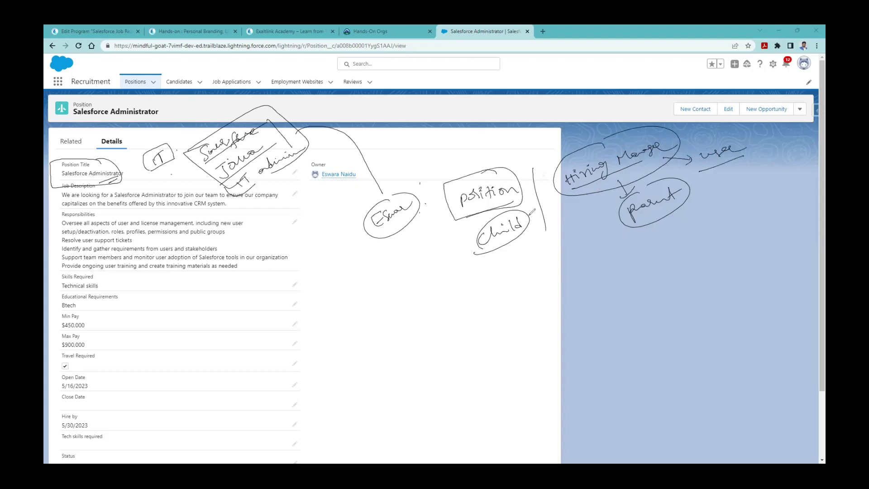
{"action": "left_click_drag", "start_coordinate": [496, 242], "coordinate": [495, 244]}
{"action": "left_click", "coordinate": [537, 63]}
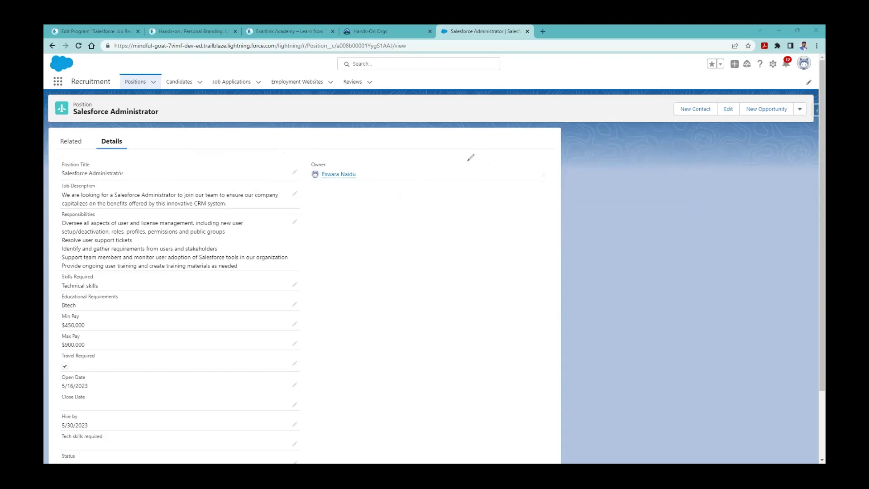
Draw two more underlined handwritten notes with connecting strokes beside the position details and clear them
{"action": "mouse_move", "coordinate": [456, 166]}
{"action": "left_mouse_down"}
{"action": "mouse_move", "coordinate": [475, 175]}
{"action": "mouse_move", "coordinate": [498, 158]}
{"action": "mouse_move", "coordinate": [520, 159]}
{"action": "left_mouse_up"}
{"action": "left_click_drag", "start_coordinate": [445, 200], "coordinate": [526, 173]}
{"action": "mouse_move", "coordinate": [612, 149]}
{"action": "left_mouse_down"}
{"action": "mouse_move", "coordinate": [693, 147]}
{"action": "mouse_move", "coordinate": [725, 135]}
{"action": "left_mouse_up"}
{"action": "mouse_move", "coordinate": [620, 171]}
{"action": "left_mouse_down"}
{"action": "mouse_move", "coordinate": [720, 154]}
{"action": "mouse_move", "coordinate": [617, 171]}
{"action": "left_mouse_up"}
{"action": "mouse_move", "coordinate": [525, 145]}
{"action": "left_mouse_down"}
{"action": "mouse_move", "coordinate": [536, 158]}
{"action": "mouse_move", "coordinate": [545, 146]}
{"action": "mouse_move", "coordinate": [543, 159]}
{"action": "left_mouse_up"}
{"action": "key", "text": "Escape"}
Open the org's Setup in a new browser tab
{"action": "scroll", "coordinate": [706, 199], "scroll_direction": "down", "scroll_amount": 3}
{"action": "scroll", "coordinate": [543, 176], "scroll_direction": "up", "scroll_amount": 3}
{"action": "left_click", "coordinate": [772, 64]}
{"action": "left_click", "coordinate": [751, 85]}
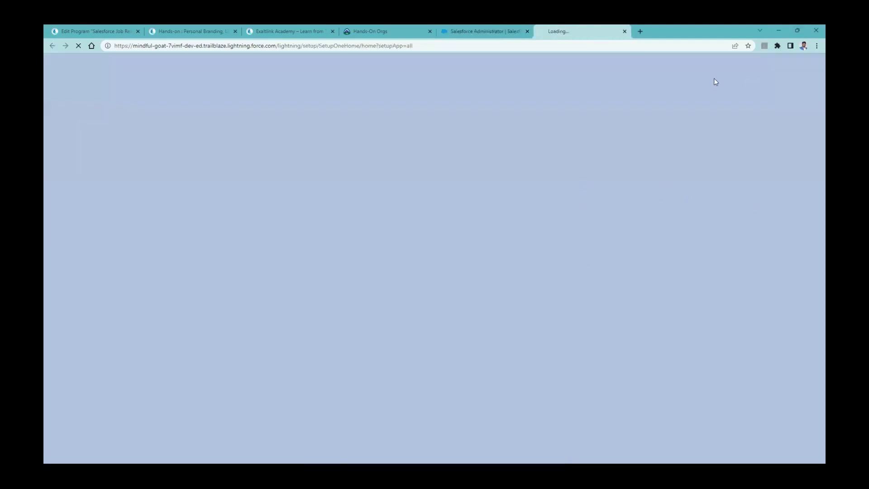
{"action": "left_click", "coordinate": [583, 41]}
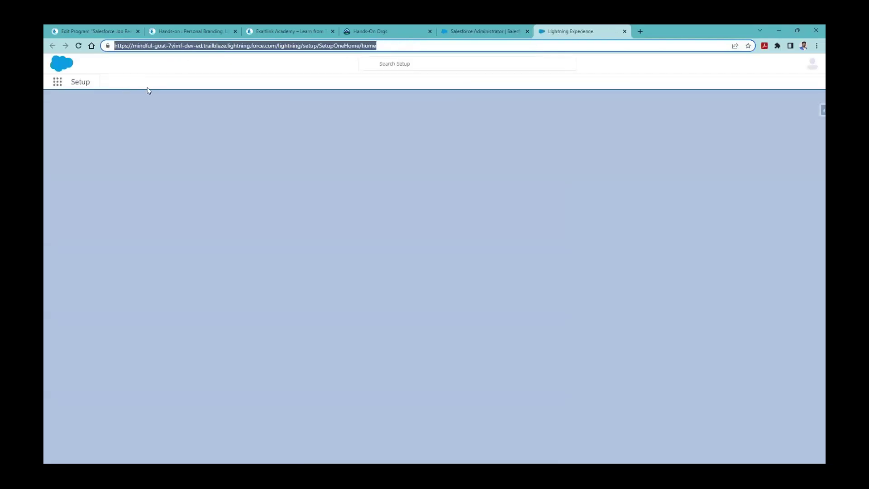
Search Object Manager for "positi" and open the Position custom object
{"action": "left_click", "coordinate": [149, 82]}
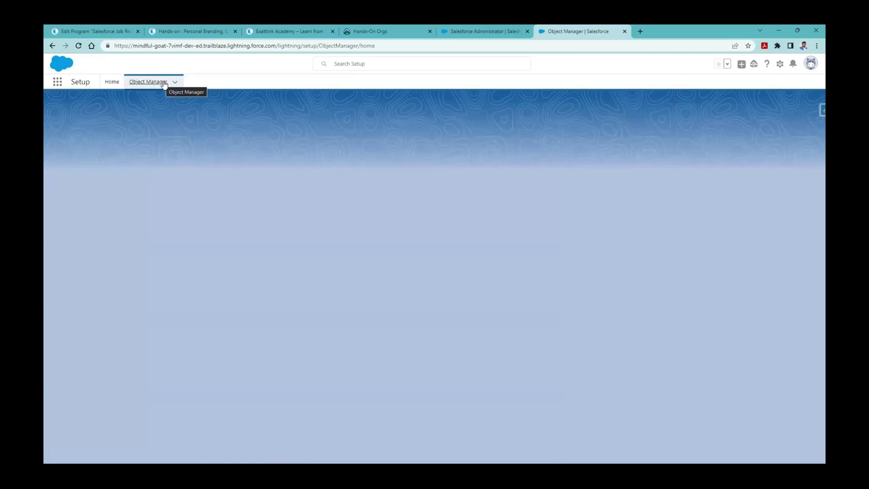
{"action": "left_click", "coordinate": [180, 83]}
{"action": "left_click", "coordinate": [674, 108]}
{"action": "type", "text": "positi"}
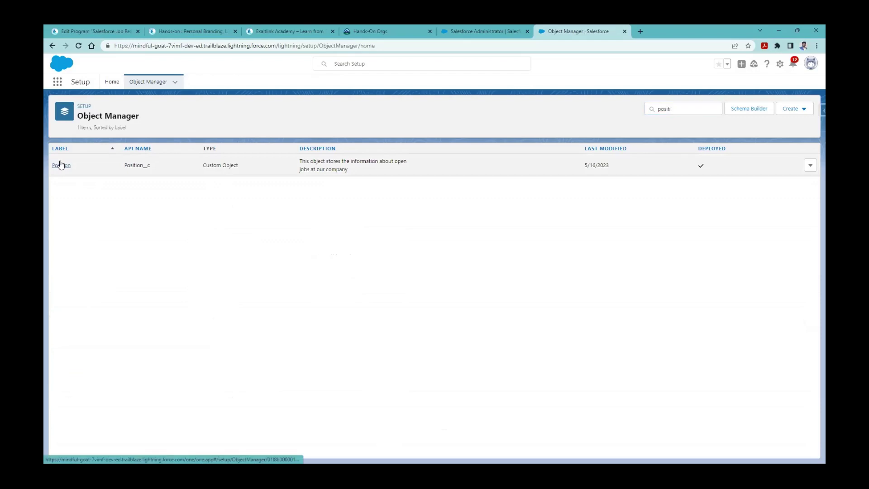
{"action": "left_click", "coordinate": [60, 161]}
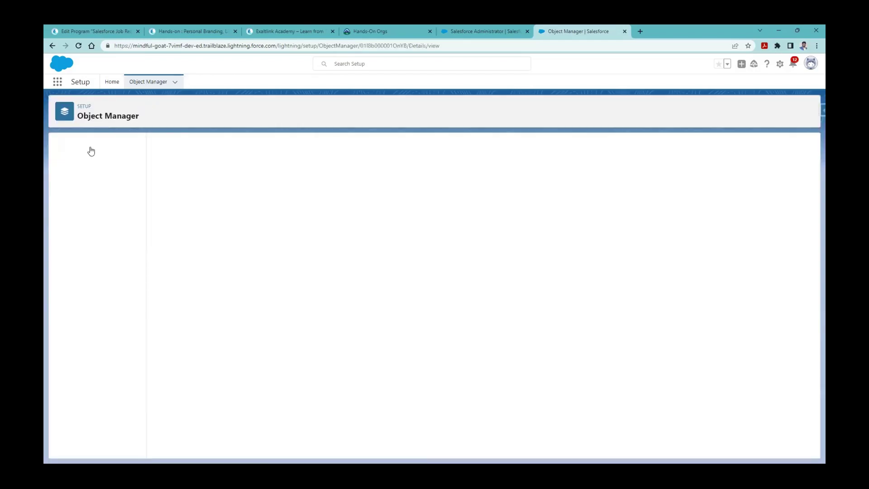
Start a new custom field on the Position object and choose Lookup Relationship as its data type
{"action": "left_click", "coordinate": [98, 165]}
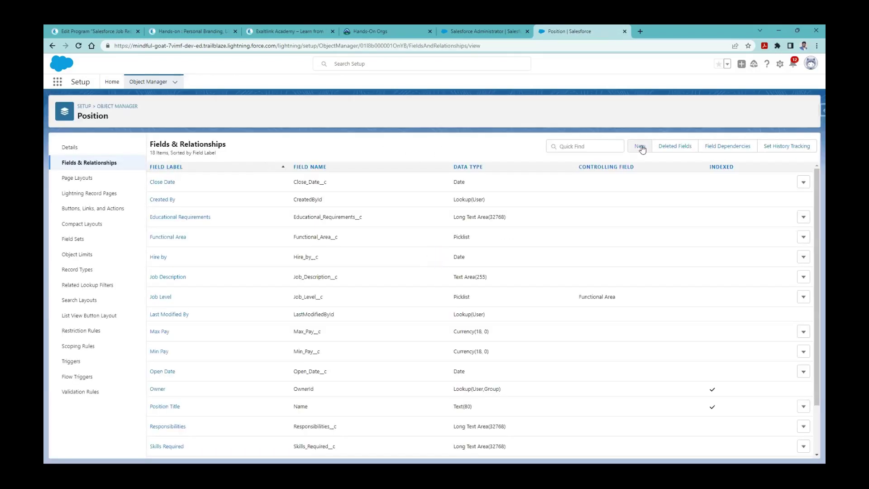
{"action": "left_click", "coordinate": [640, 147]}
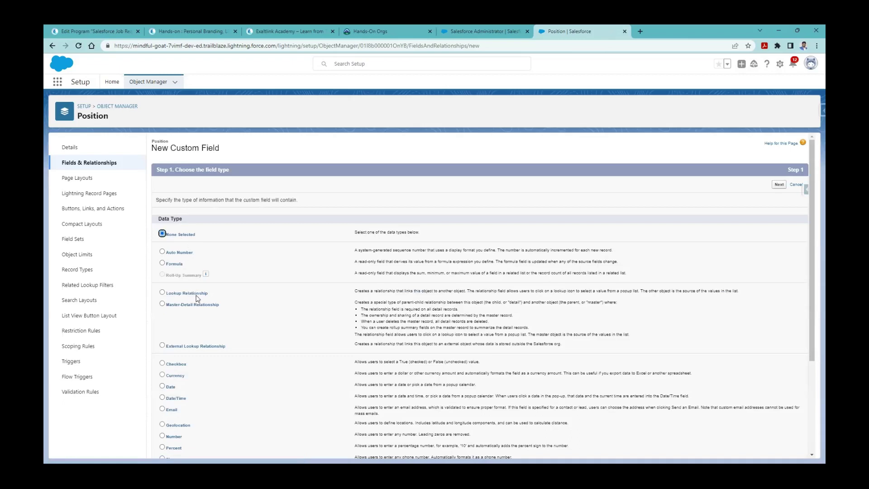
{"action": "left_click", "coordinate": [200, 296]}
{"action": "left_click", "coordinate": [779, 184]}
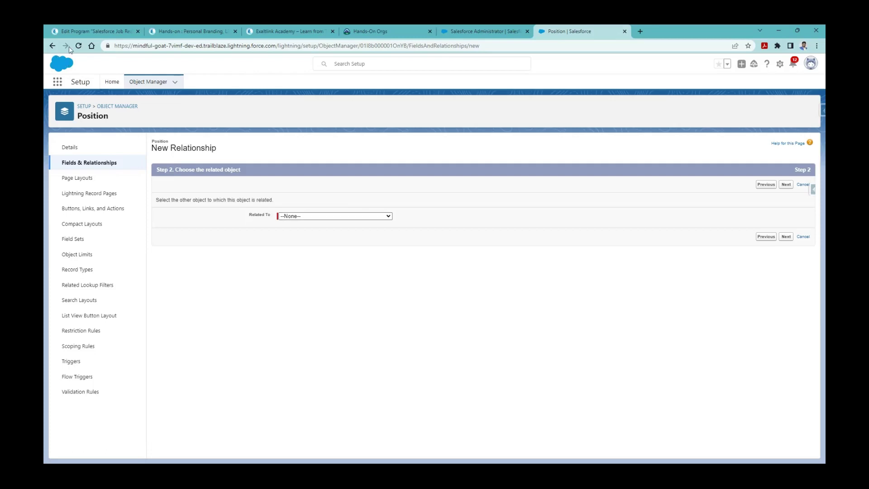
{"action": "left_click", "coordinate": [53, 46]}
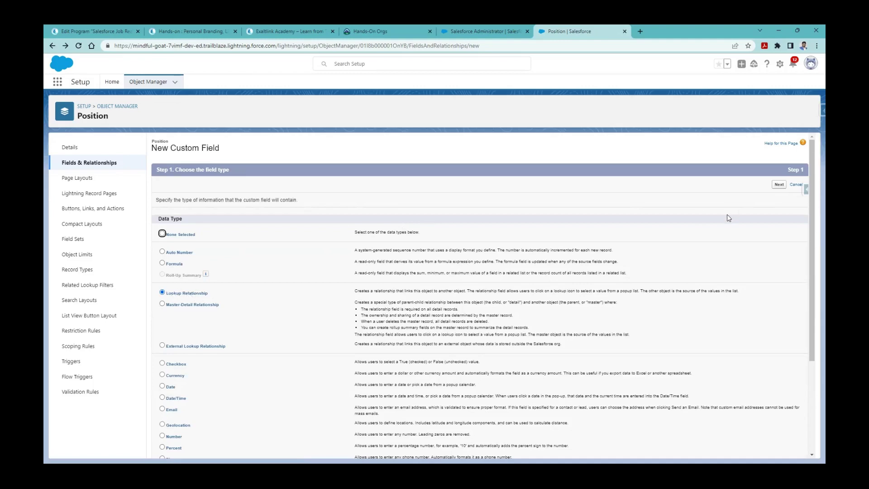
{"action": "left_click", "coordinate": [779, 185]}
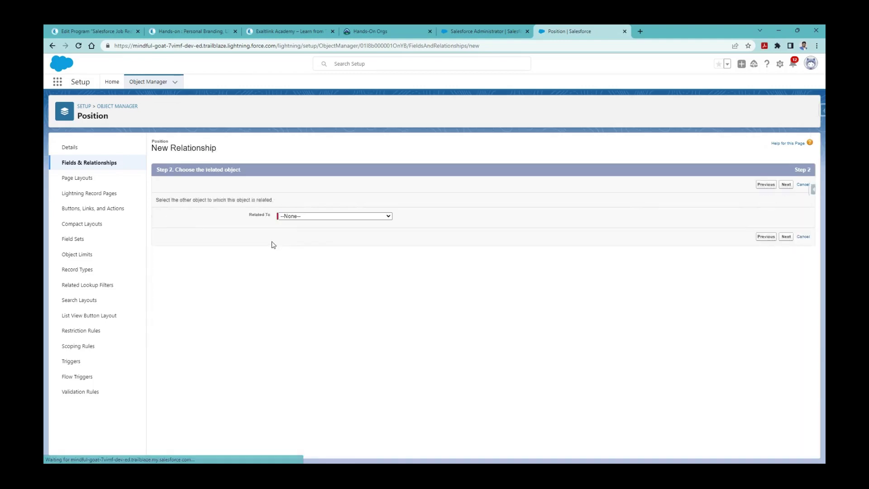
Relate the new lookup field to the User object and continue to the field's label and name settings
{"action": "left_click", "coordinate": [343, 217]}
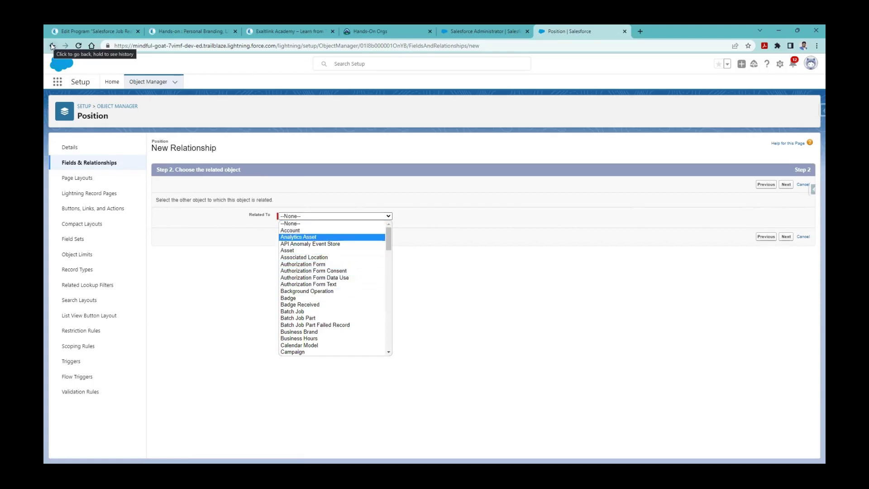
{"action": "left_click", "coordinate": [350, 216]}
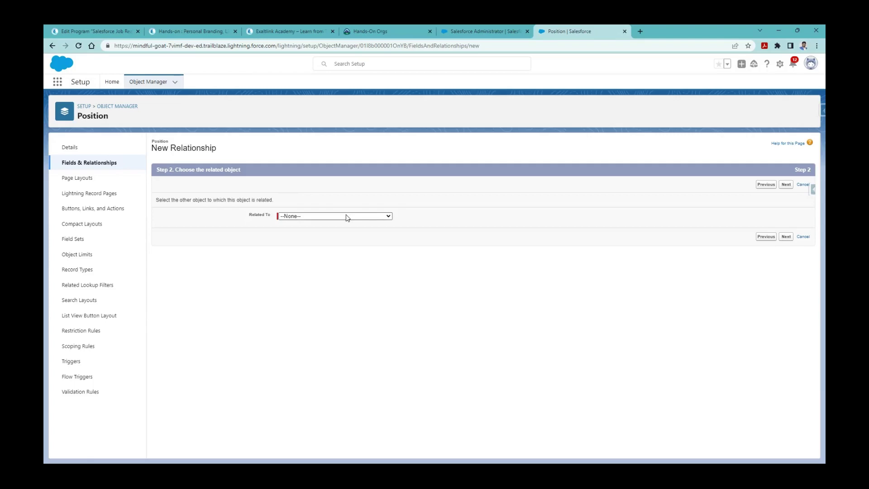
{"action": "left_click", "coordinate": [348, 217]}
{"action": "scroll", "coordinate": [368, 260], "scroll_direction": "down", "scroll_amount": 20}
{"action": "scroll", "coordinate": [371, 263], "scroll_direction": "down", "scroll_amount": 1}
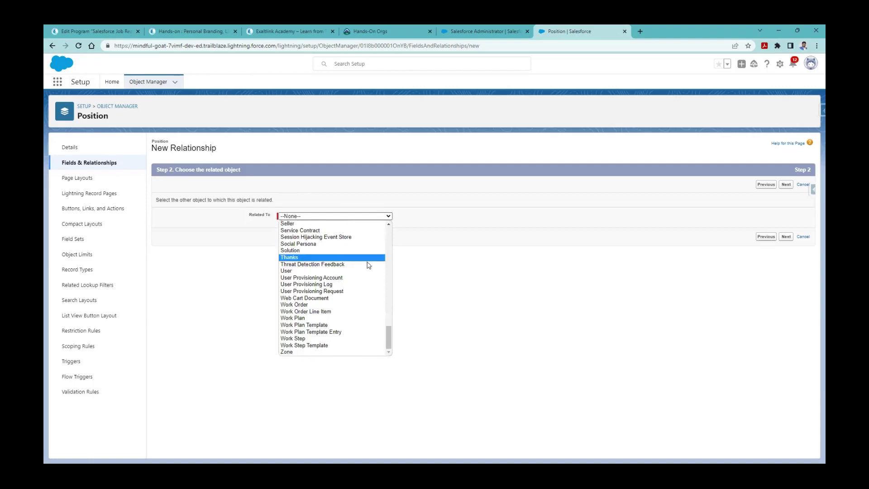
{"action": "left_click_drag", "start_coordinate": [389, 338], "coordinate": [390, 239]}
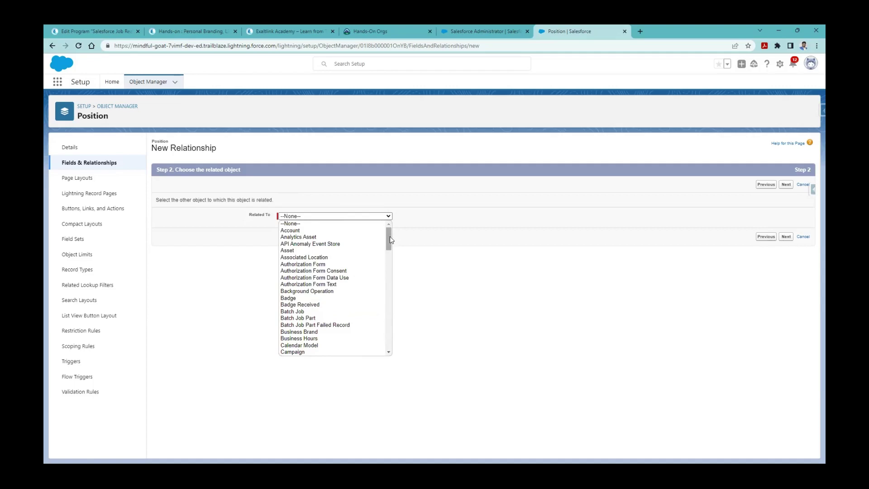
{"action": "left_click_drag", "start_coordinate": [390, 236], "coordinate": [381, 348]}
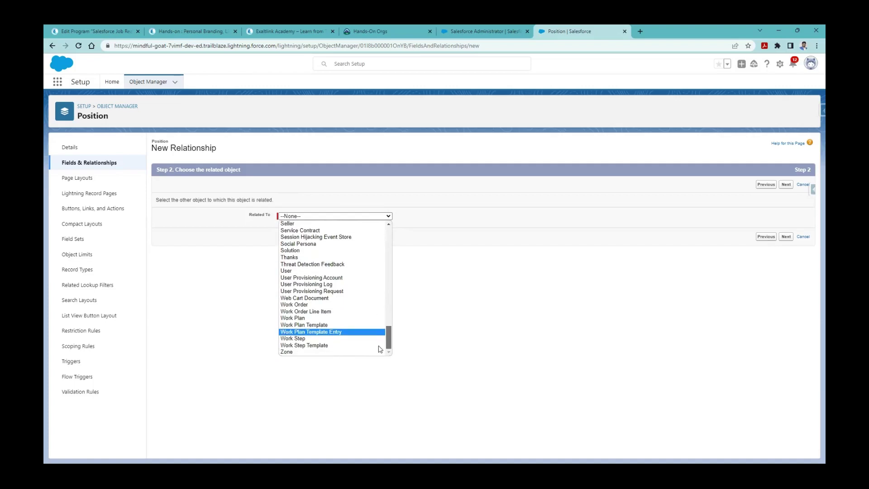
{"action": "left_click", "coordinate": [338, 271]}
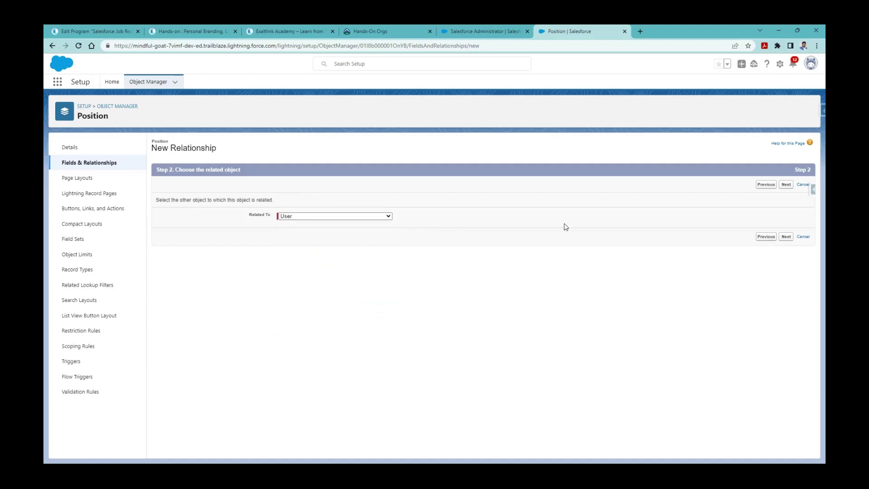
{"action": "left_click", "coordinate": [787, 239]}
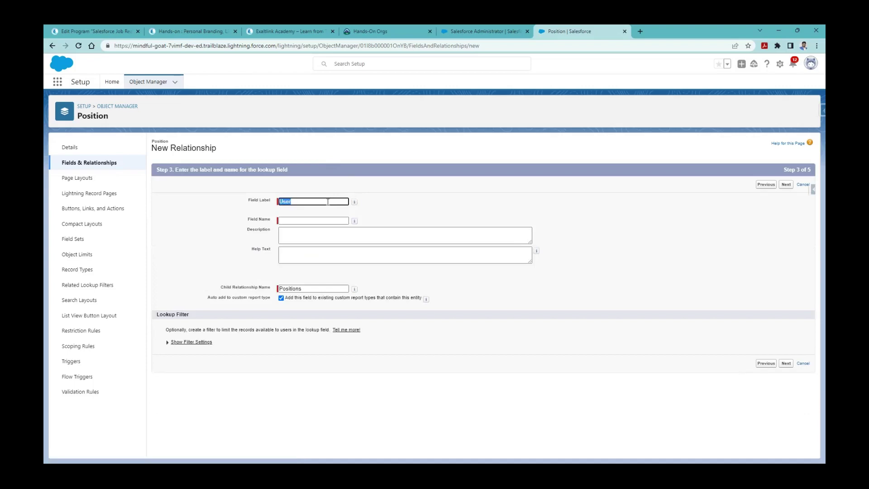
Label the lookup field Hiring Manager with the field name Hiring_Manager
{"action": "key", "text": "BackSpace"}
{"action": "type", "text": "P"}
{"action": "key", "text": "BackSpace"}
{"action": "key", "text": "BackSpace"}
{"action": "type", "text": "Hiring "}
{"action": "type", "text": "g Manage"}
{"action": "left_click", "coordinate": [328, 221]}
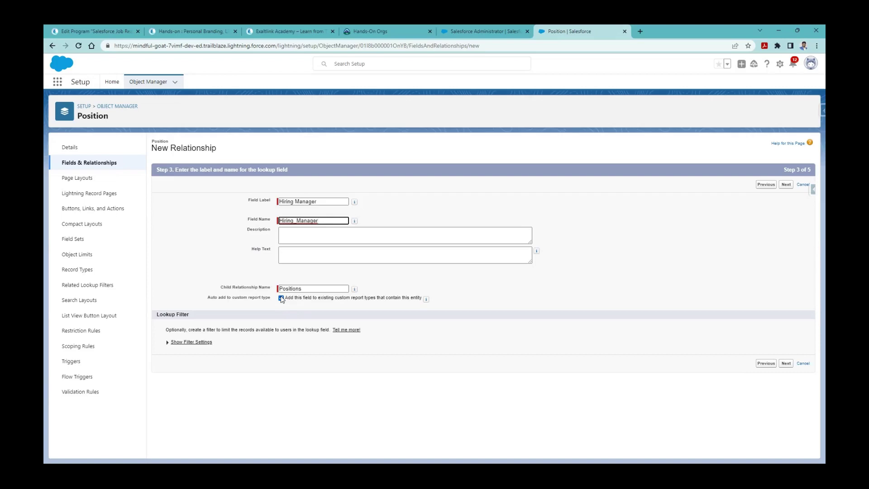
Point out the lookup's child relationship name and its field label by highlighting each value
{"action": "double_click", "coordinate": [307, 289]}
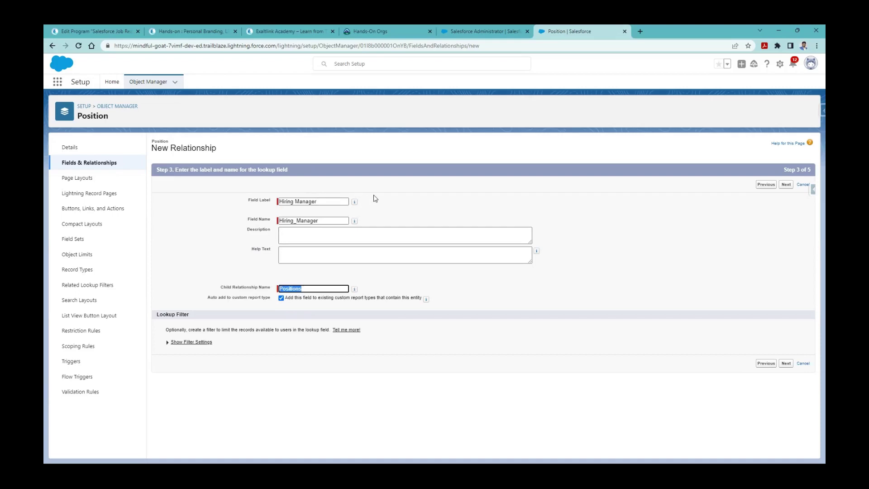
{"action": "triple_click", "coordinate": [335, 201]}
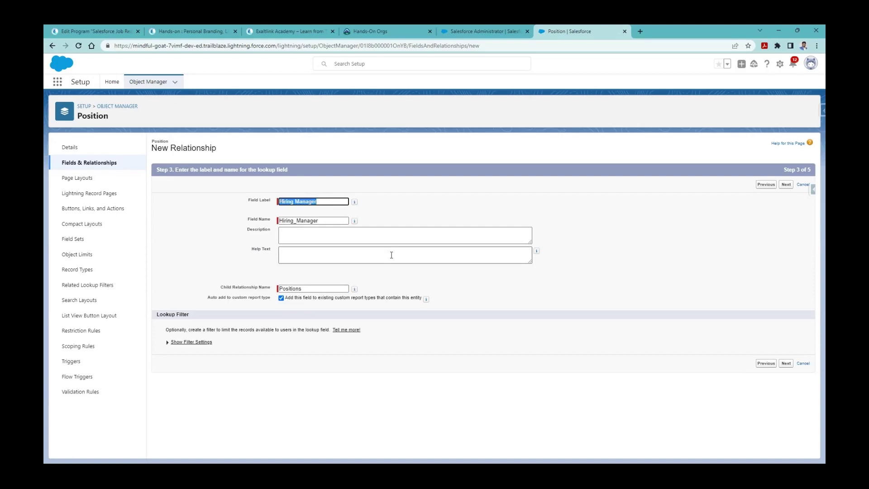
{"action": "double_click", "coordinate": [306, 290]}
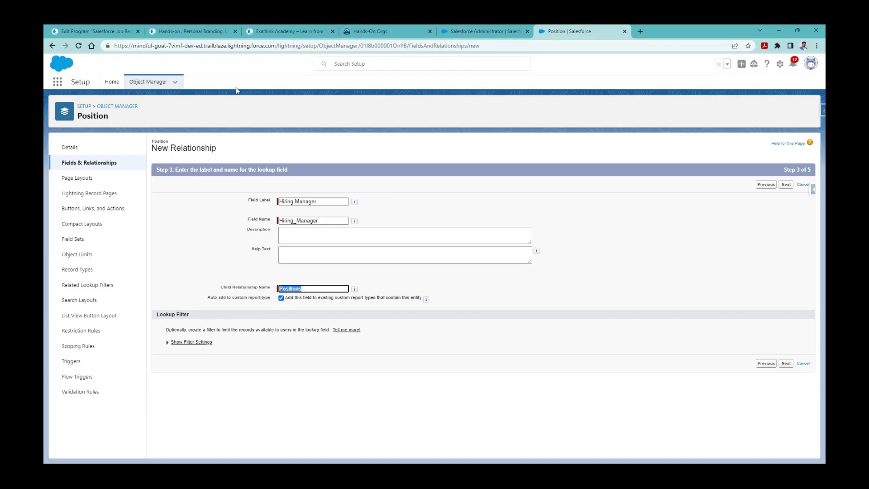
Open the Burlington Textiles Corp of America account in the Sales app and examine its related lists
{"action": "left_click", "coordinate": [471, 36]}
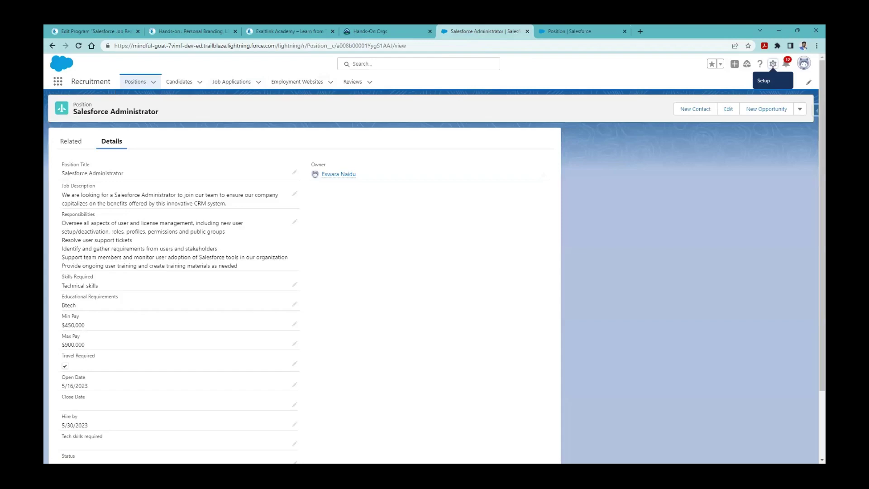
{"action": "left_click", "coordinate": [59, 84]}
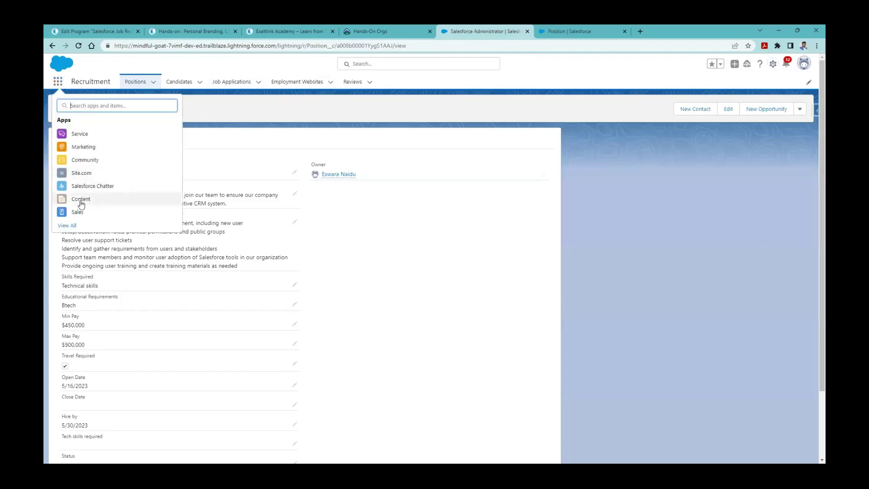
{"action": "left_click", "coordinate": [82, 213]}
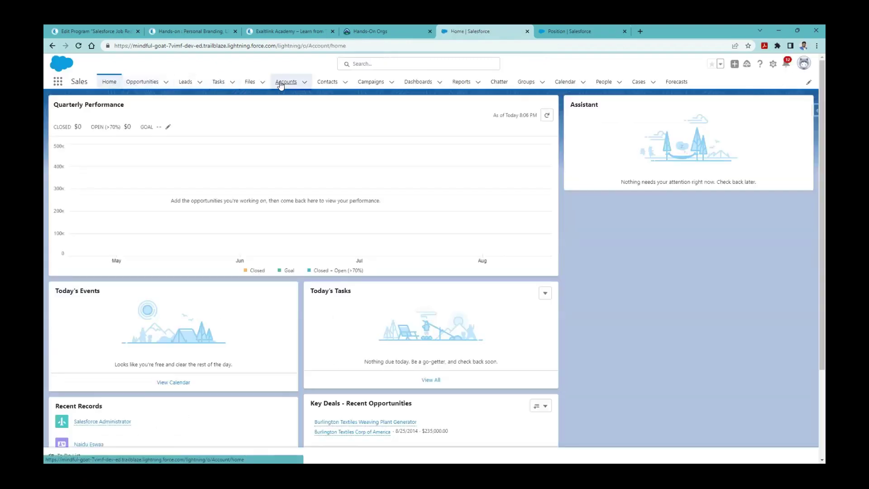
{"action": "left_click", "coordinate": [280, 84]}
{"action": "left_click", "coordinate": [121, 159]}
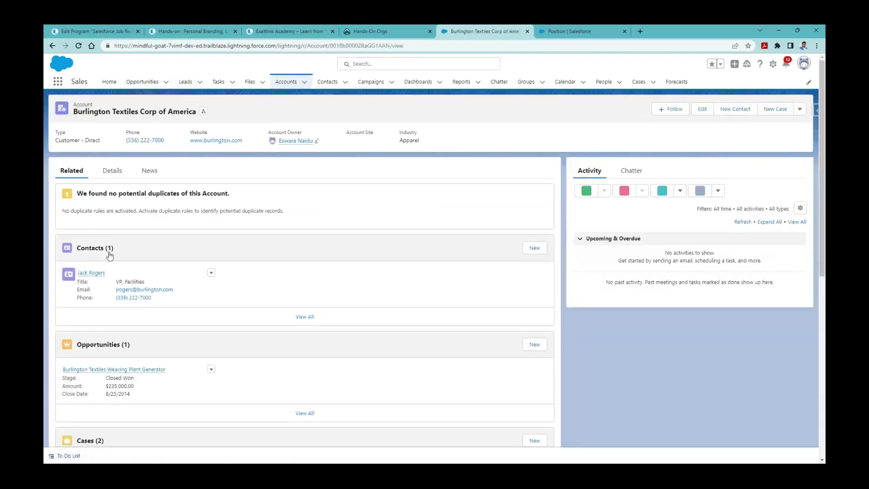
{"action": "scroll", "coordinate": [96, 252], "scroll_direction": "down", "scroll_amount": 1}
{"action": "scroll", "coordinate": [96, 252], "scroll_direction": "down", "scroll_amount": 1}
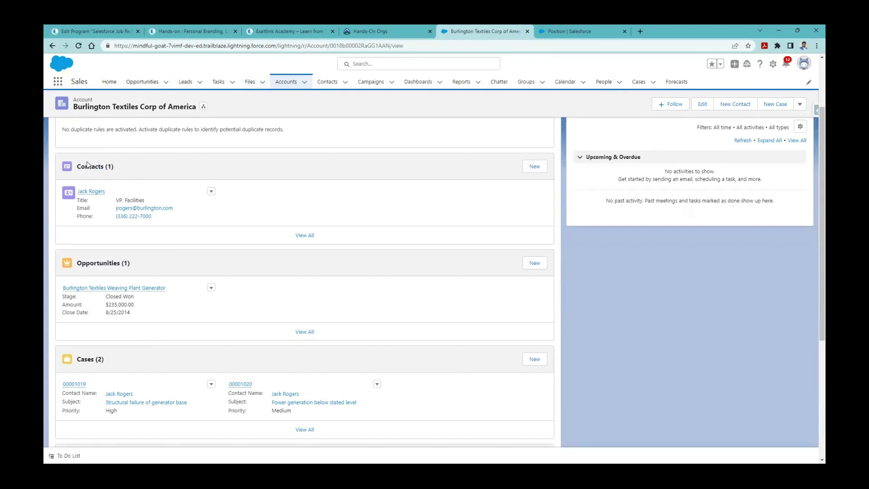
{"action": "scroll", "coordinate": [159, 187], "scroll_direction": "up", "scroll_amount": 2}
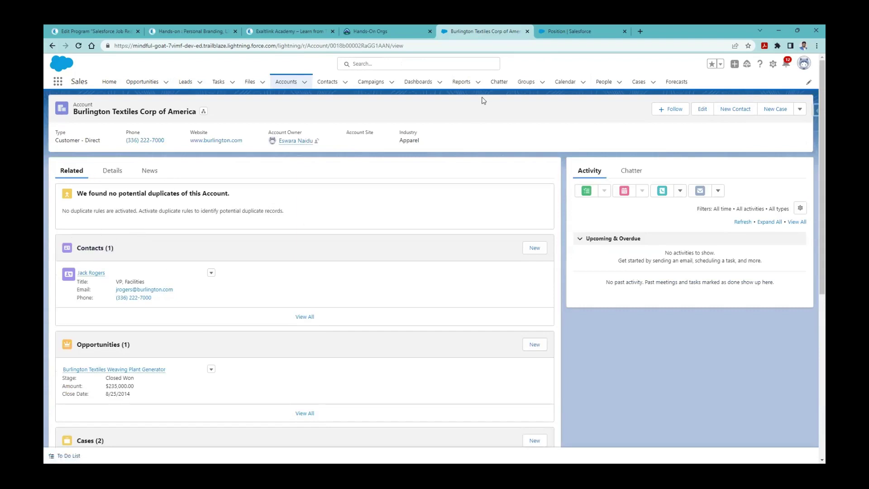
Compare the lookup's child relationship name Positions with the Contacts related list on the Burlington Textiles account
{"action": "left_click", "coordinate": [561, 29]}
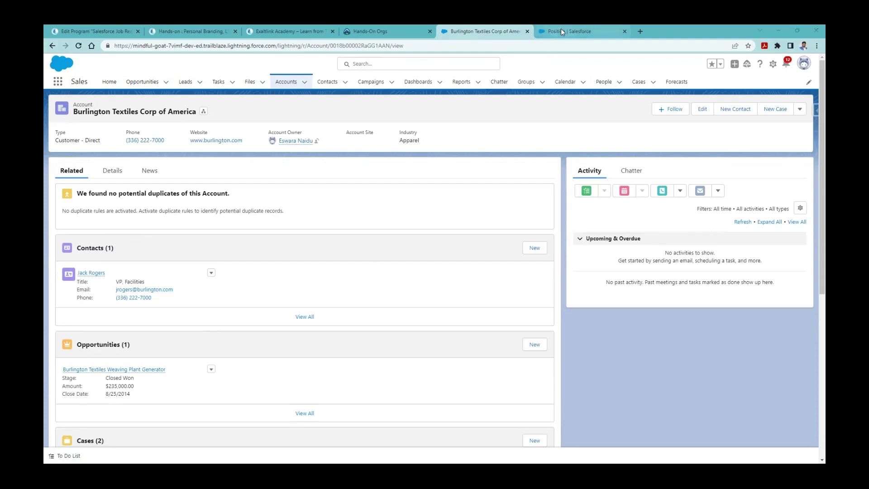
{"action": "double_click", "coordinate": [316, 288]}
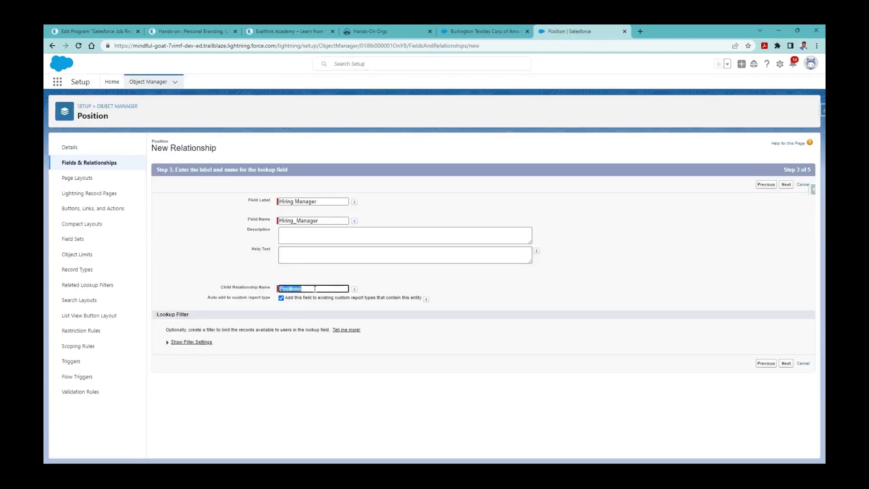
{"action": "left_click", "coordinate": [508, 37]}
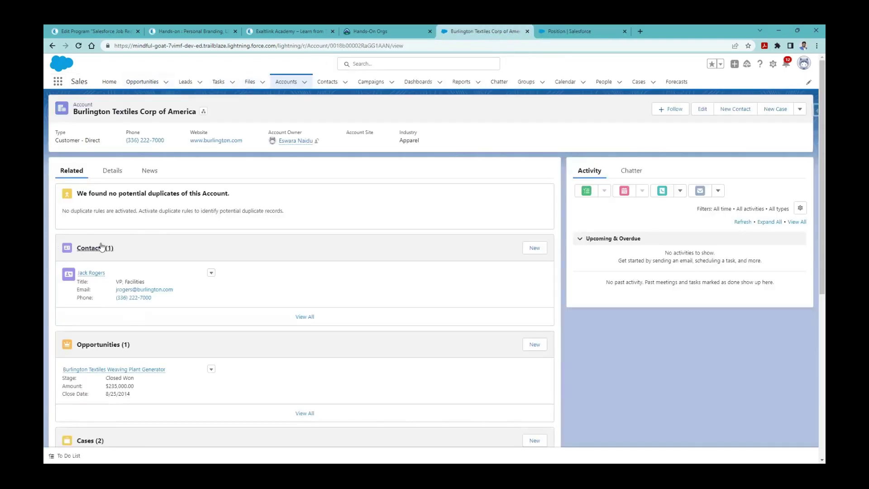
{"action": "left_click", "coordinate": [584, 32]}
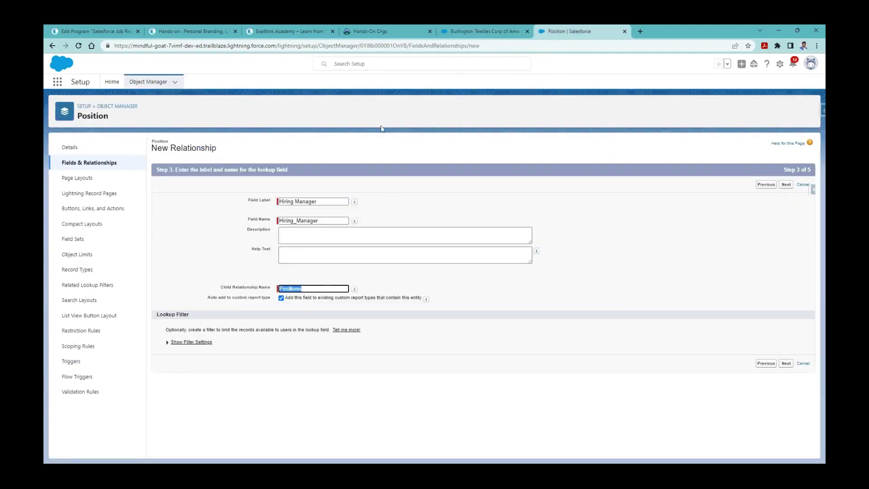
{"action": "key", "text": "ctrl+shift+Tab"}
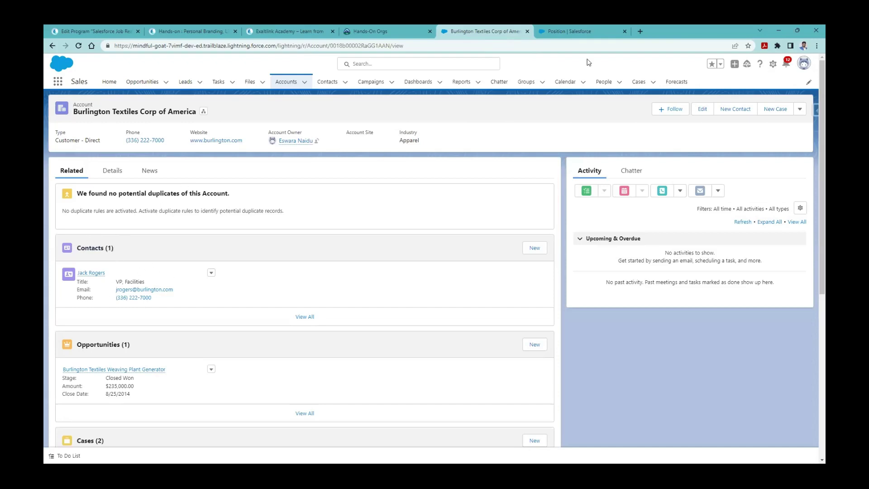
{"action": "left_click", "coordinate": [570, 36]}
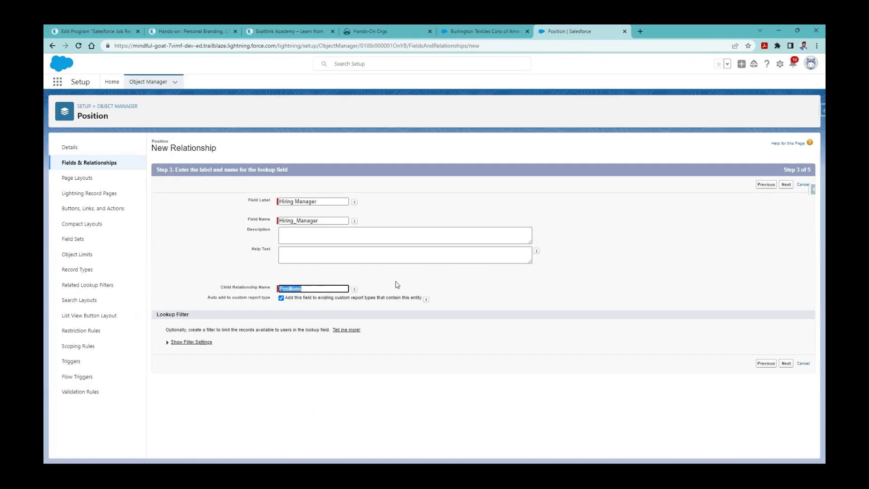
{"action": "left_click", "coordinate": [333, 291]}
{"action": "double_click", "coordinate": [313, 291]}
{"action": "left_click", "coordinate": [324, 288]}
{"action": "left_click", "coordinate": [403, 280]}
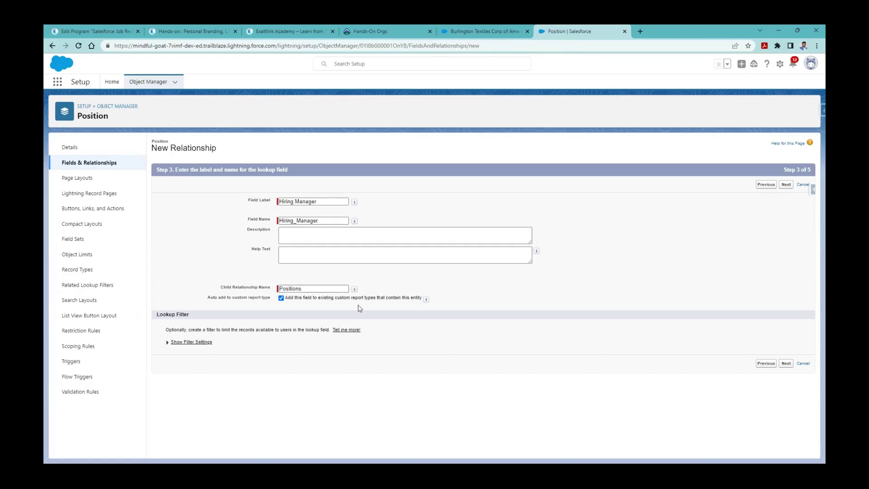
Make the Hiring Manager field visible to all profiles and save it with Position Layout included
{"action": "left_click", "coordinate": [787, 364]}
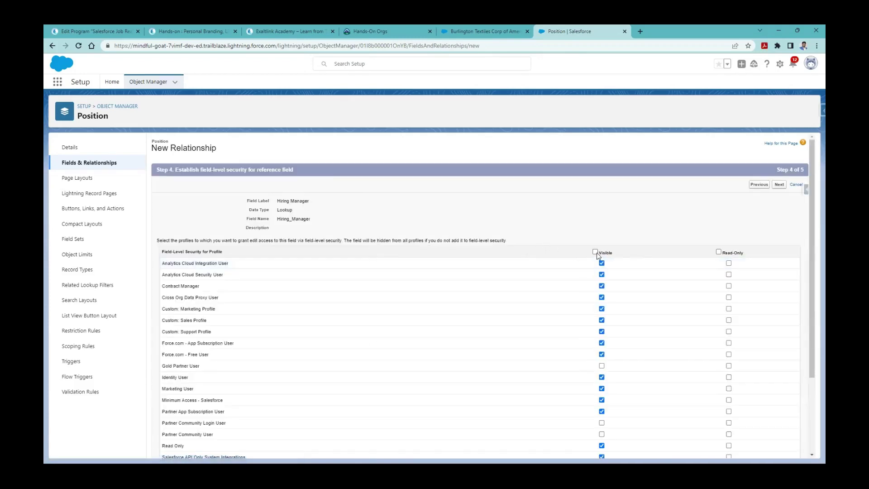
{"action": "left_click", "coordinate": [594, 252]}
{"action": "left_click", "coordinate": [779, 185]}
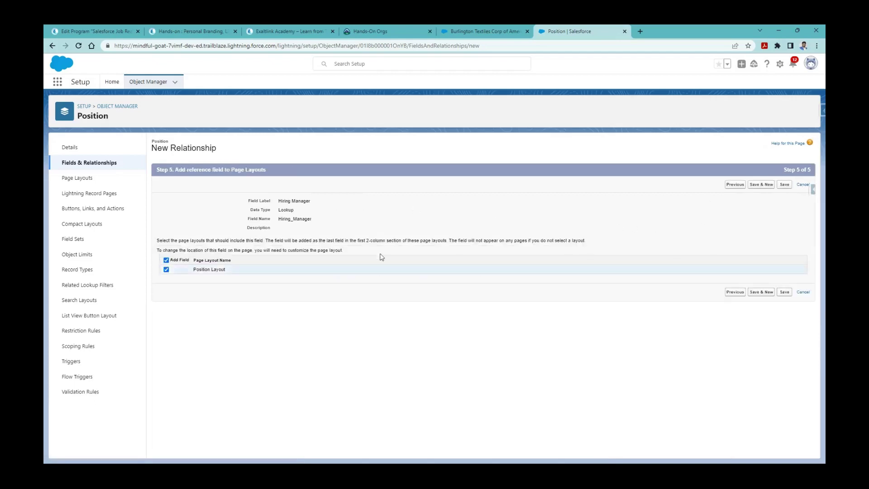
{"action": "left_click", "coordinate": [786, 292]}
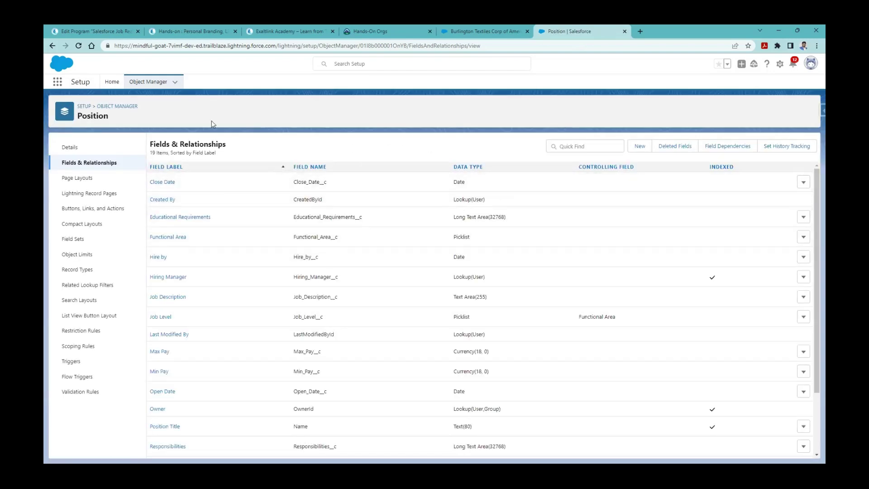
Switch from the Sales app to the Recruitment app by searching for "recruit"
{"action": "left_click", "coordinate": [514, 31]}
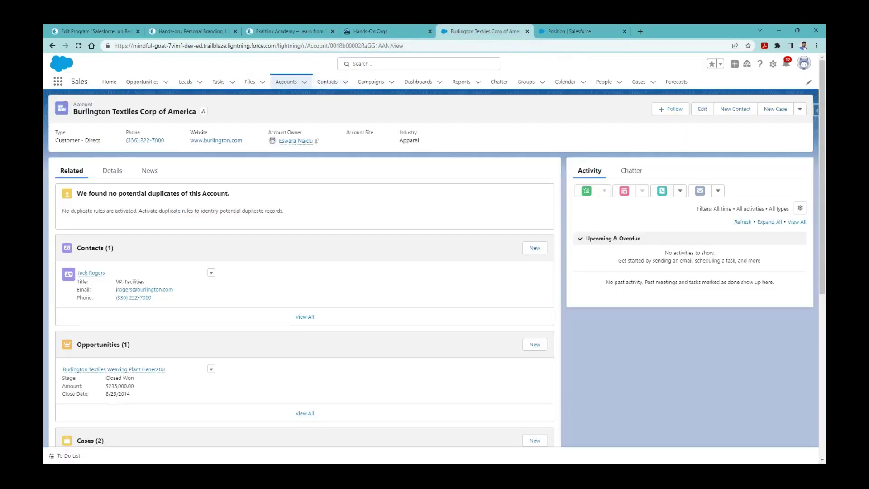
{"action": "left_click", "coordinate": [58, 81]}
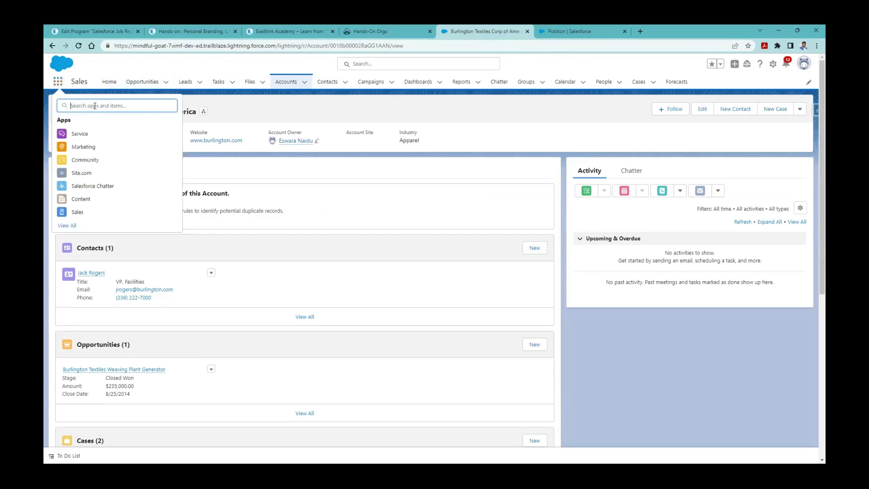
{"action": "type", "text": "recruit"}
{"action": "left_click", "coordinate": [86, 133]}
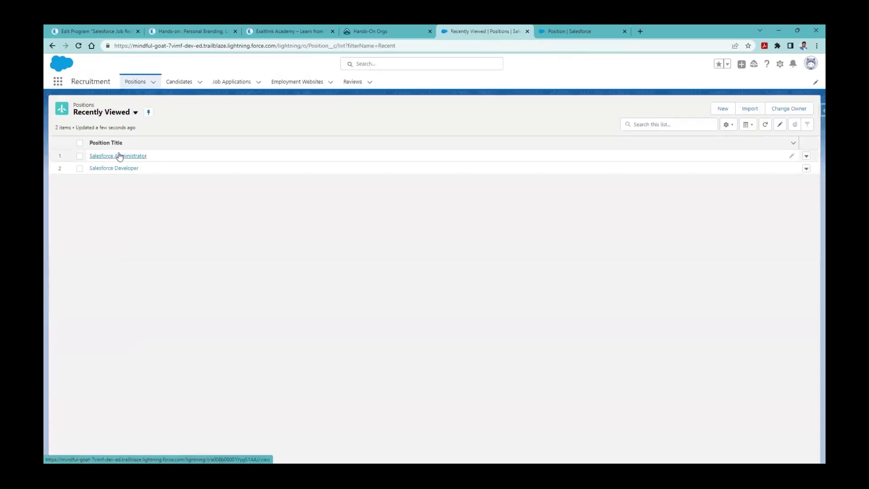
Open the Salesforce Administrator position, set its Hiring Manager to the matching user found by name search, and save the record
{"action": "left_click", "coordinate": [119, 156]}
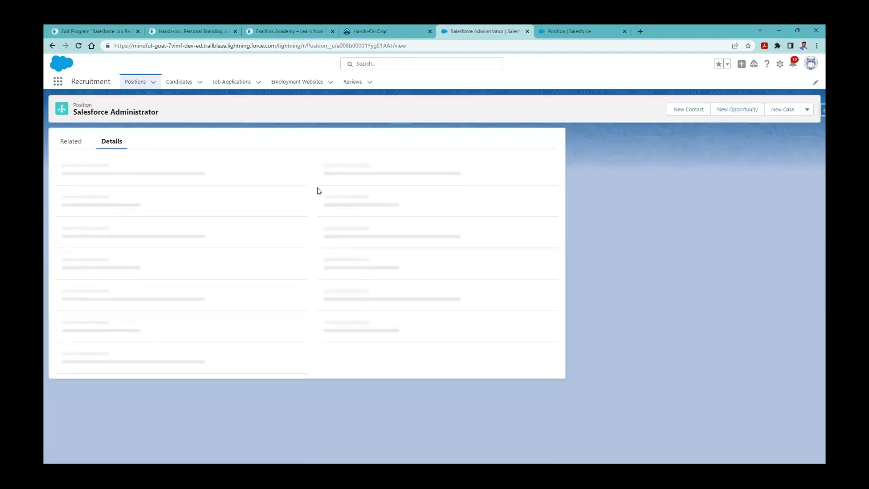
{"action": "scroll", "coordinate": [280, 260], "scroll_direction": "down", "scroll_amount": 5}
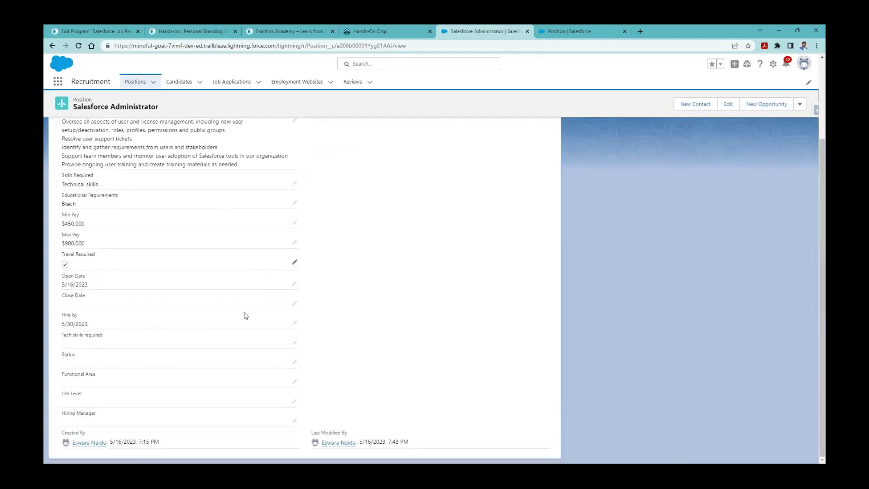
{"action": "left_click", "coordinate": [294, 421]}
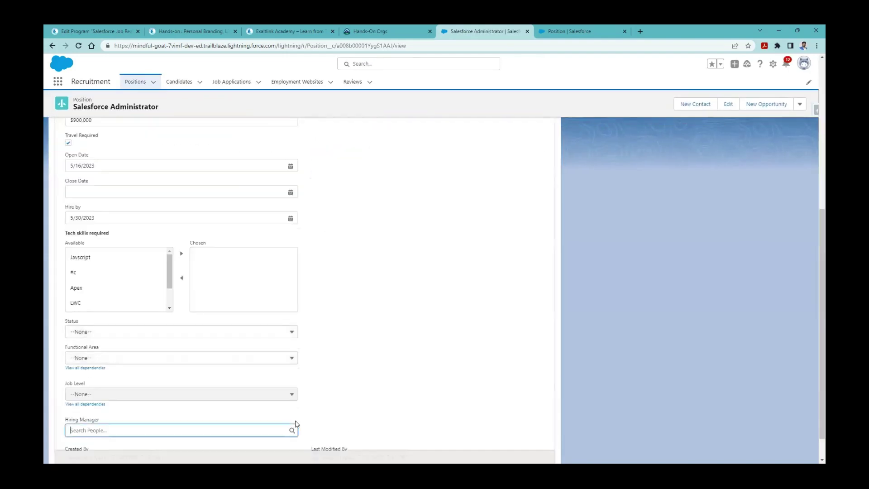
{"action": "scroll", "coordinate": [355, 355], "scroll_direction": "down", "scroll_amount": 2}
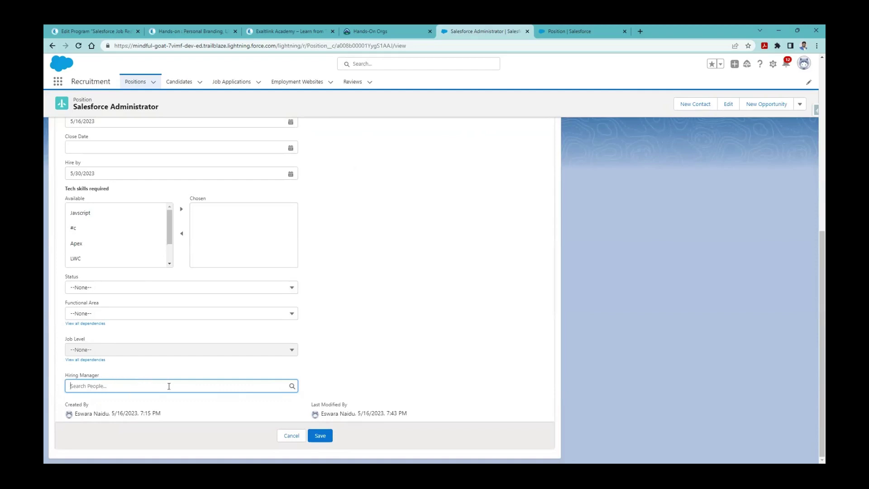
{"action": "type", "text": "ed"}
{"action": "key", "text": "BackSpace"}
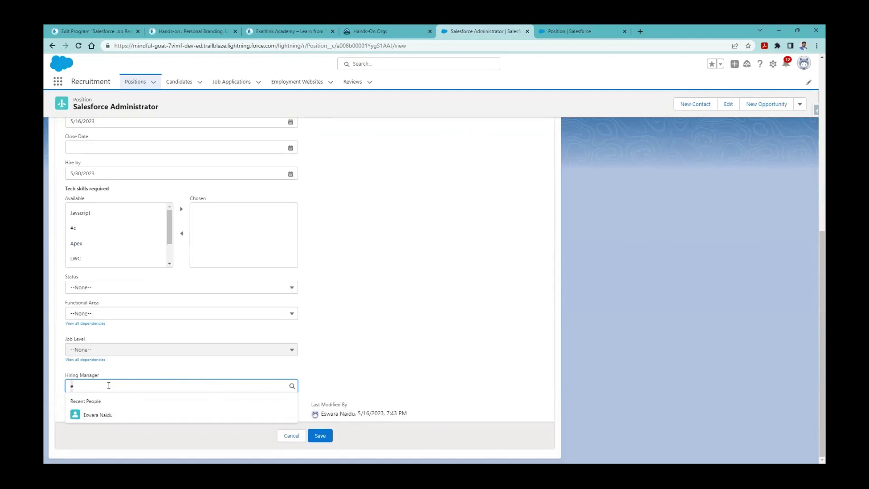
{"action": "key", "text": "BackSpace"}
{"action": "type", "text": "s"}
{"action": "key", "text": "BackSpace"}
{"action": "key", "text": "BackSpace"}
{"action": "key", "text": "BackSpace"}
{"action": "type", "text": "es"}
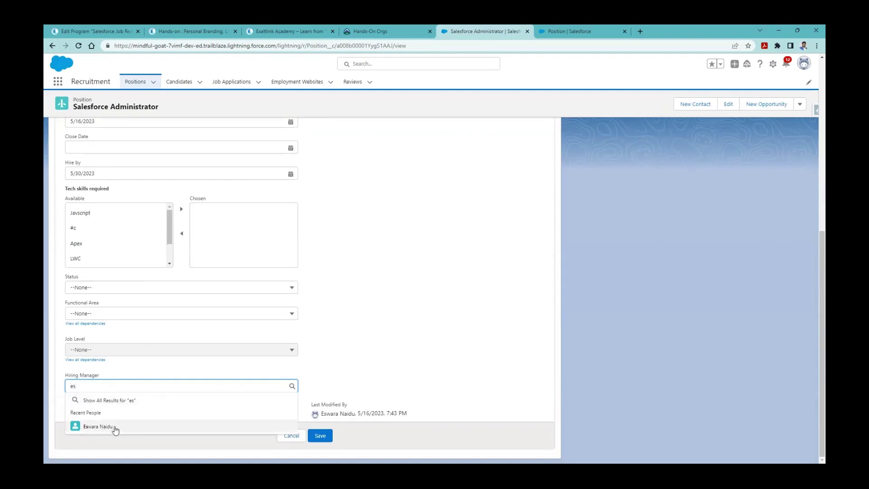
{"action": "left_click", "coordinate": [115, 430]}
{"action": "left_click", "coordinate": [320, 436]}
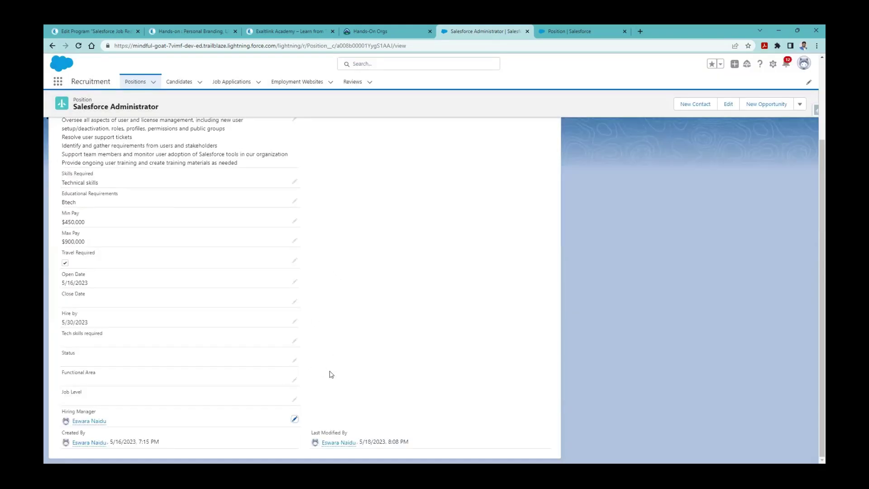
View the hiring manager's user profile from the position's Hiring Manager link and return to the Salesforce Administrator record
{"action": "scroll", "coordinate": [334, 263], "scroll_direction": "down", "scroll_amount": 10}
{"action": "mouse_move", "coordinate": [86, 425]}
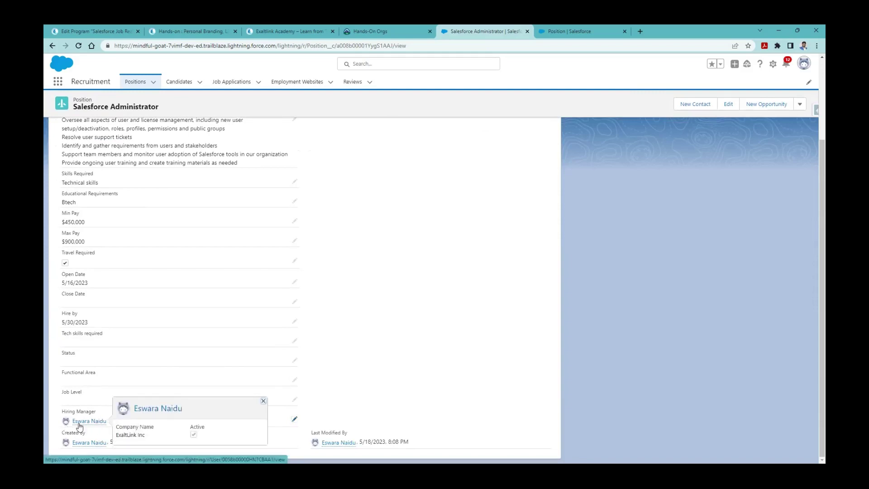
{"action": "left_click", "coordinate": [80, 425]}
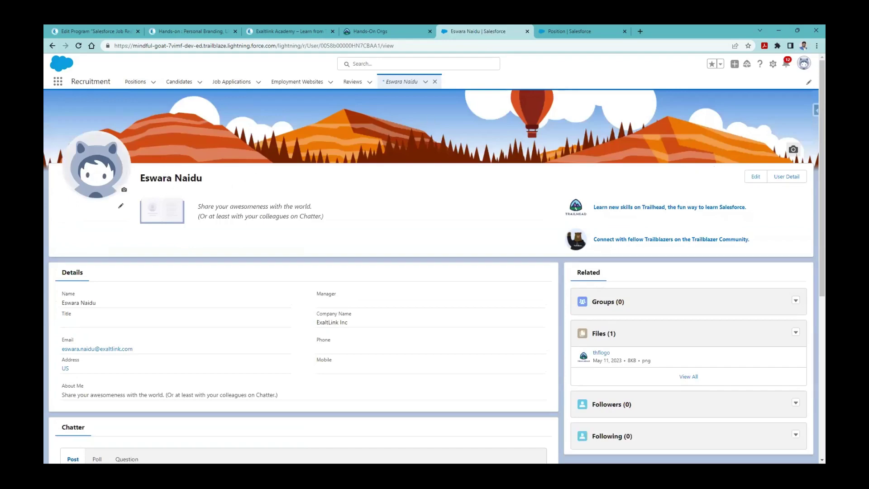
{"action": "left_click", "coordinate": [48, 47]}
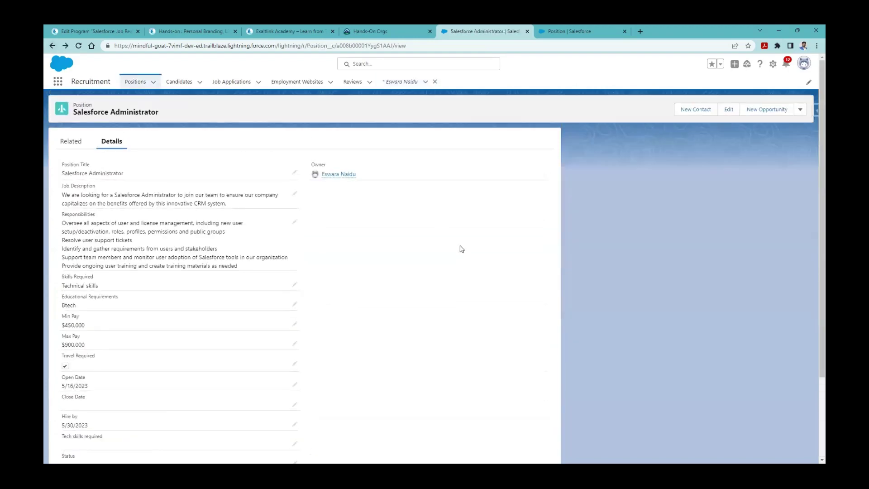
Check the Relationships in Salesforce workbook in Excel, and return to the browser to review the Salesforce Administrator position's Hiring Manager field
{"action": "left_click", "coordinate": [499, 455]}
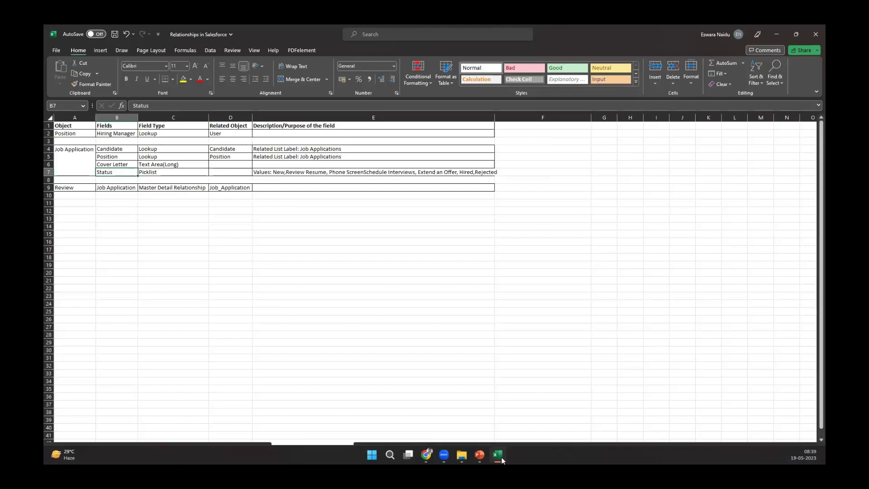
{"action": "left_click", "coordinate": [500, 455]}
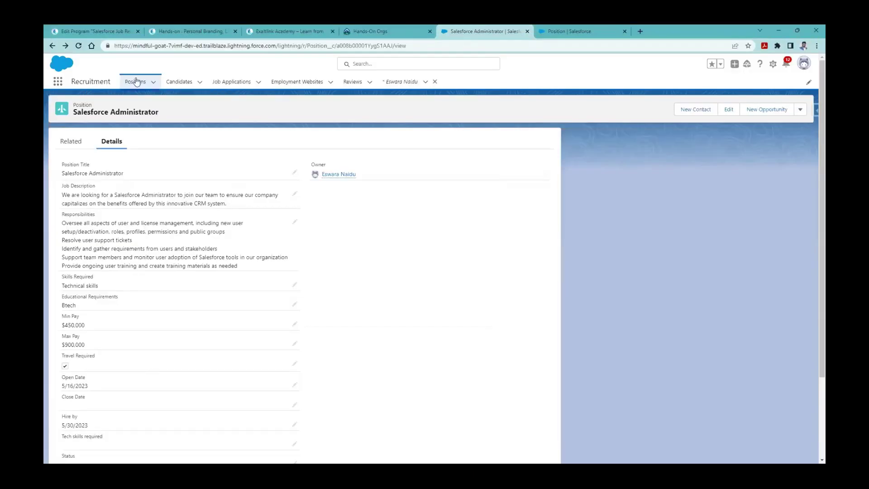
{"action": "scroll", "coordinate": [166, 277], "scroll_direction": "down", "scroll_amount": 3}
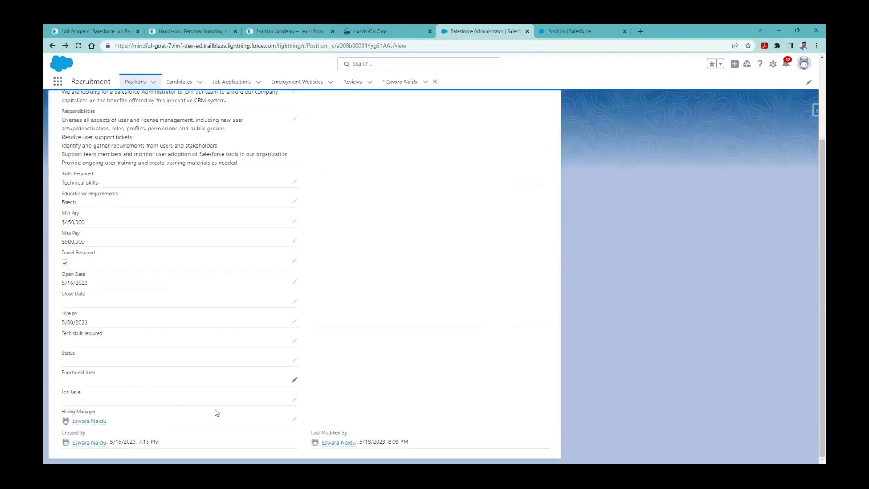
{"action": "scroll", "coordinate": [166, 380], "scroll_direction": "up", "scroll_amount": 3}
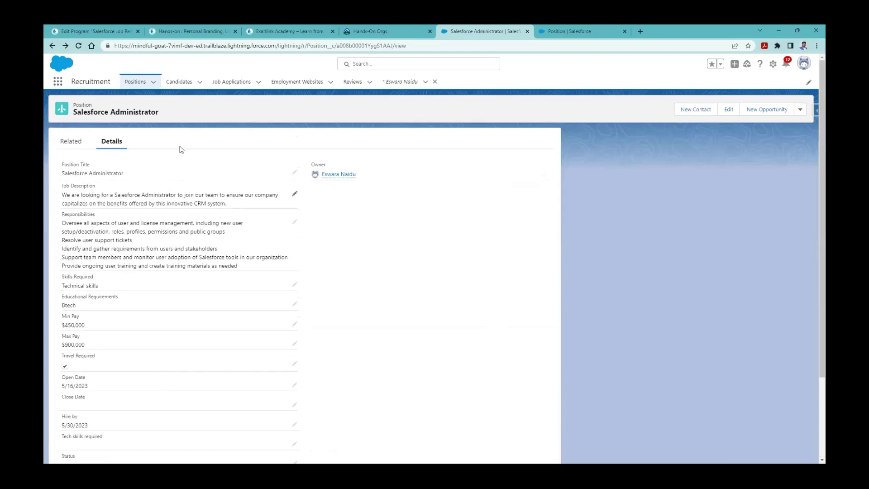
View the Candidates list and open the Job Applications list in the Recruitment app
{"action": "left_click", "coordinate": [180, 82]}
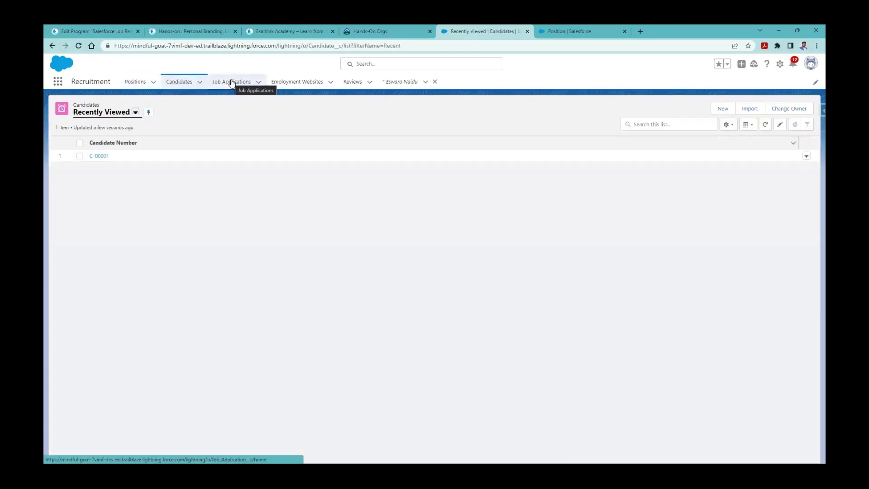
{"action": "left_click", "coordinate": [232, 82]}
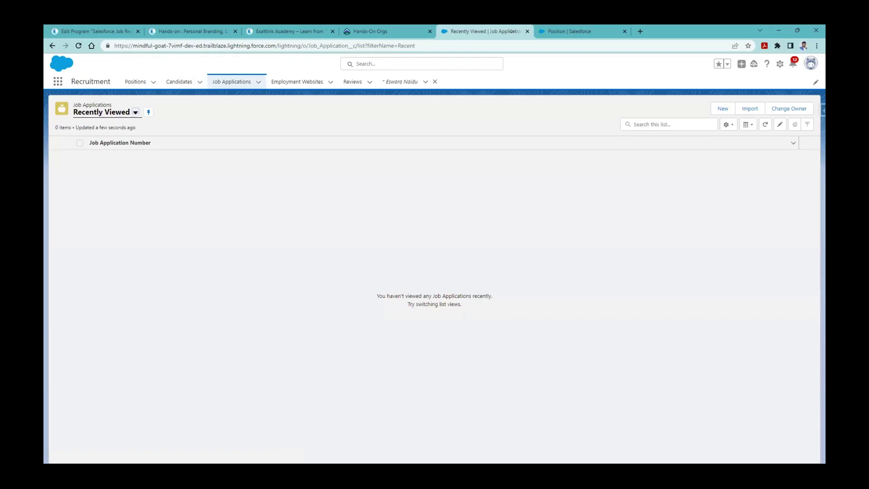
Handwrite an underlined "Job Application" heading over the empty Job Applications list and draw a box around it
{"action": "mouse_move", "coordinate": [344, 169]}
{"action": "left_mouse_down"}
{"action": "mouse_move", "coordinate": [359, 174]}
{"action": "mouse_move", "coordinate": [397, 152]}
{"action": "mouse_move", "coordinate": [395, 164]}
{"action": "mouse_move", "coordinate": [430, 146]}
{"action": "mouse_move", "coordinate": [481, 137]}
{"action": "left_mouse_up"}
{"action": "left_click_drag", "start_coordinate": [354, 195], "coordinate": [492, 151]}
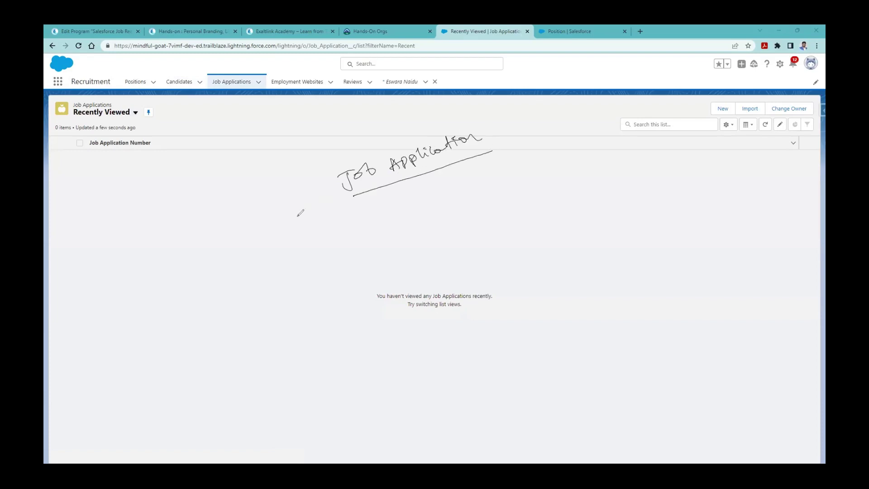
{"action": "left_click_drag", "start_coordinate": [327, 164], "coordinate": [339, 158]}
{"action": "mouse_move", "coordinate": [435, 117]}
{"action": "left_mouse_down"}
{"action": "mouse_move", "coordinate": [328, 159]}
{"action": "mouse_move", "coordinate": [347, 195]}
{"action": "left_mouse_up"}
{"action": "left_click_drag", "start_coordinate": [429, 118], "coordinate": [485, 149]}
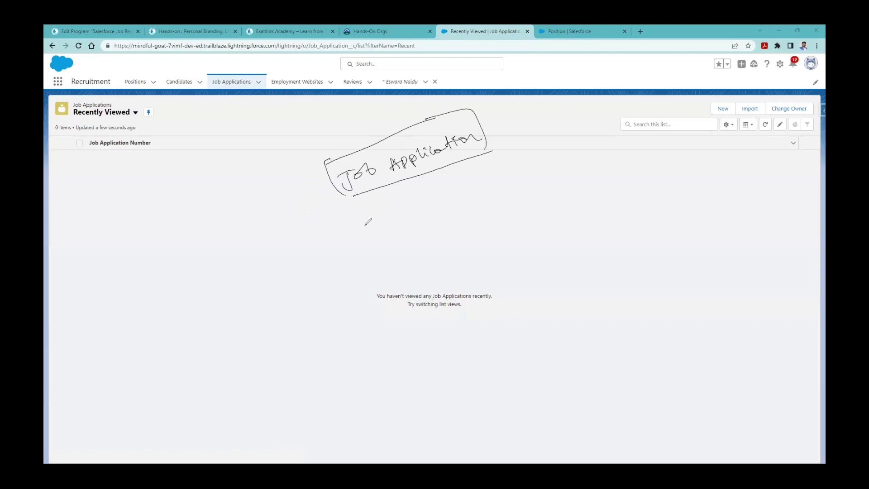
Handwrite Number, Candidate and Position with arrows beneath the Job Application heading, then outline and tick the three fields
{"action": "left_click_drag", "start_coordinate": [338, 197], "coordinate": [340, 230]}
{"action": "mouse_move", "coordinate": [381, 205]}
{"action": "left_mouse_down"}
{"action": "mouse_move", "coordinate": [385, 213]}
{"action": "mouse_move", "coordinate": [410, 198]}
{"action": "mouse_move", "coordinate": [424, 202]}
{"action": "left_mouse_up"}
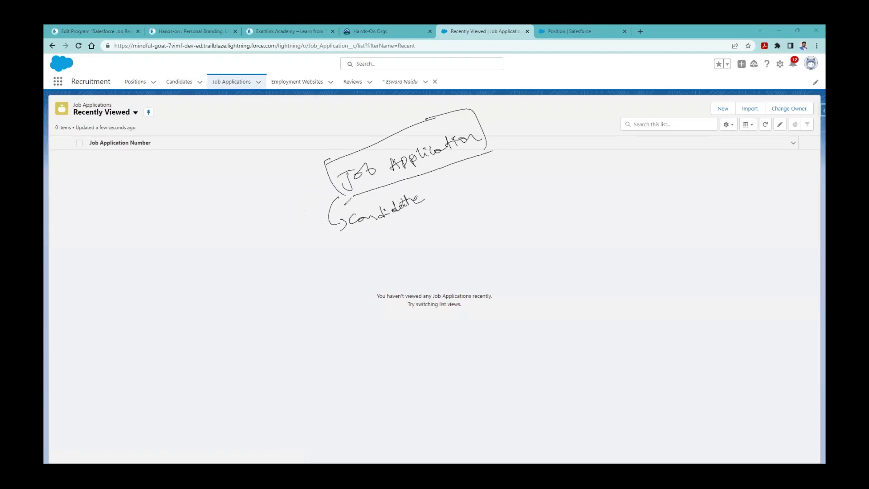
{"action": "mouse_move", "coordinate": [351, 203]}
{"action": "left_mouse_down"}
{"action": "mouse_move", "coordinate": [398, 187]}
{"action": "mouse_move", "coordinate": [342, 194]}
{"action": "mouse_move", "coordinate": [348, 210]}
{"action": "mouse_move", "coordinate": [418, 209]}
{"action": "left_mouse_up"}
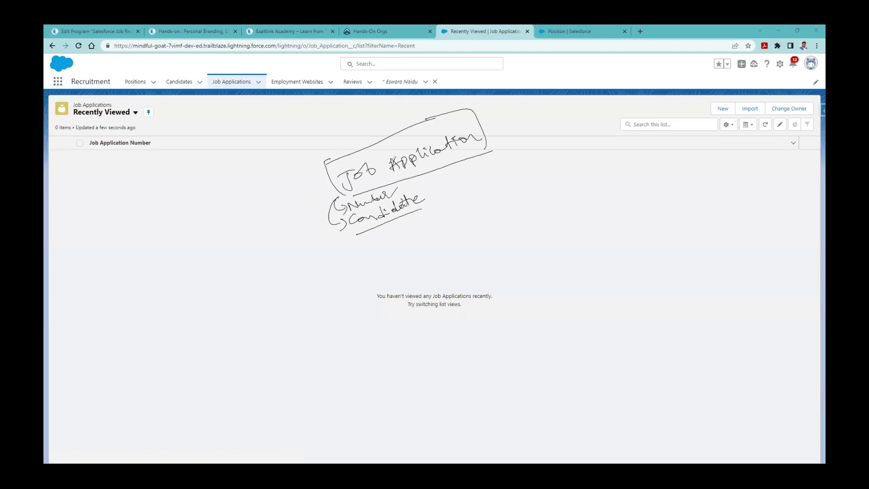
{"action": "mouse_move", "coordinate": [330, 245]}
{"action": "left_mouse_down"}
{"action": "mouse_move", "coordinate": [363, 255]}
{"action": "mouse_move", "coordinate": [360, 269]}
{"action": "left_mouse_up"}
{"action": "mouse_move", "coordinate": [373, 239]}
{"action": "left_mouse_down"}
{"action": "mouse_move", "coordinate": [376, 258]}
{"action": "mouse_move", "coordinate": [385, 242]}
{"action": "mouse_move", "coordinate": [436, 218]}
{"action": "left_mouse_up"}
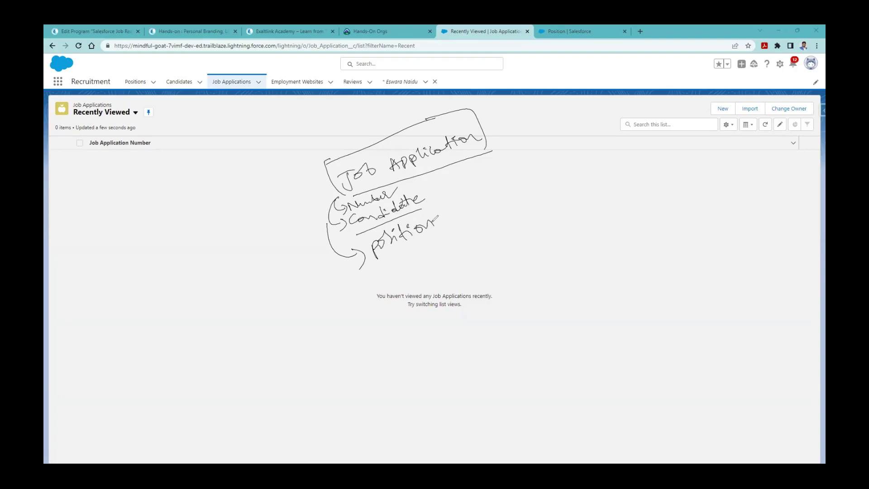
{"action": "mouse_move", "coordinate": [376, 262]}
{"action": "left_mouse_down"}
{"action": "mouse_move", "coordinate": [429, 191]}
{"action": "mouse_move", "coordinate": [330, 226]}
{"action": "mouse_move", "coordinate": [360, 269]}
{"action": "left_mouse_up"}
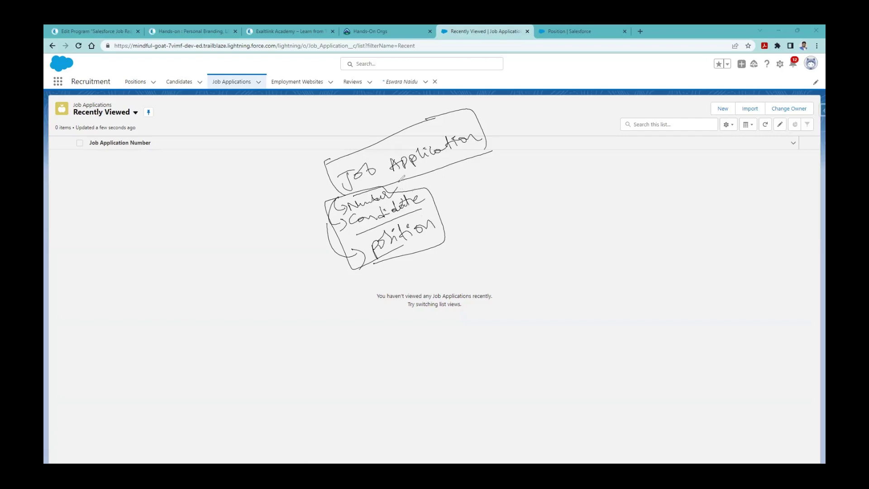
{"action": "mouse_move", "coordinate": [427, 170]}
{"action": "left_mouse_down"}
{"action": "mouse_move", "coordinate": [401, 190]}
{"action": "mouse_move", "coordinate": [454, 178]}
{"action": "left_mouse_up"}
{"action": "left_click_drag", "start_coordinate": [442, 221], "coordinate": [463, 201]}
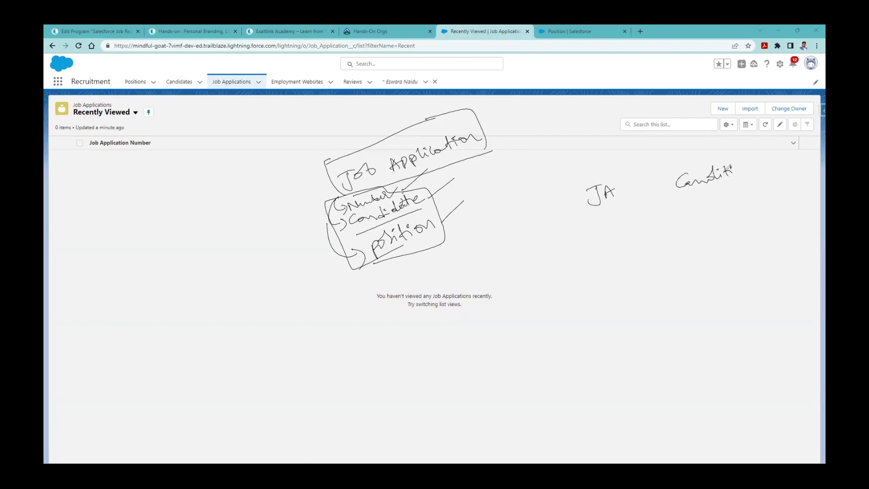
Draw a two-column comparison with JA on one side and Candidate on the other, and circle both names
{"action": "left_click_drag", "start_coordinate": [726, 170], "coordinate": [755, 170]}
{"action": "left_click_drag", "start_coordinate": [651, 160], "coordinate": [677, 275]}
{"action": "left_click_drag", "start_coordinate": [553, 235], "coordinate": [791, 179]}
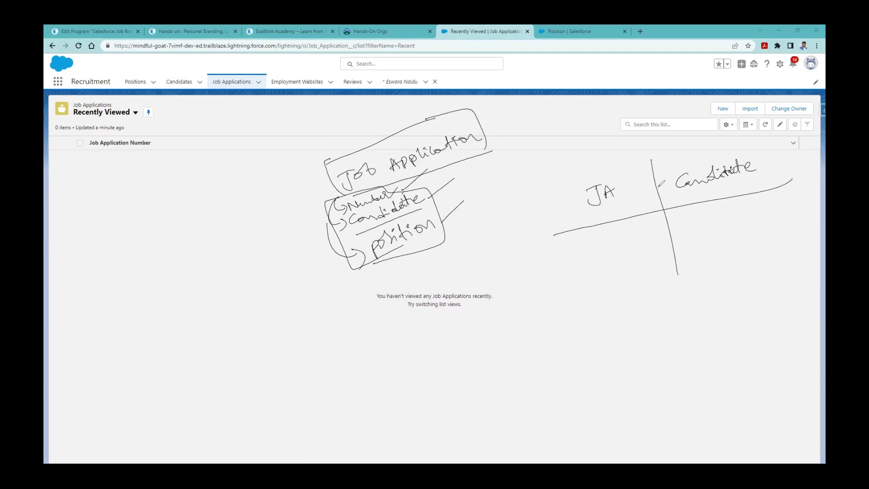
{"action": "mouse_move", "coordinate": [602, 172]}
{"action": "left_mouse_down"}
{"action": "mouse_move", "coordinate": [583, 199]}
{"action": "mouse_move", "coordinate": [619, 186]}
{"action": "left_mouse_up"}
{"action": "mouse_move", "coordinate": [691, 157]}
{"action": "left_mouse_down"}
{"action": "mouse_move", "coordinate": [701, 199]}
{"action": "mouse_move", "coordinate": [660, 181]}
{"action": "left_mouse_up"}
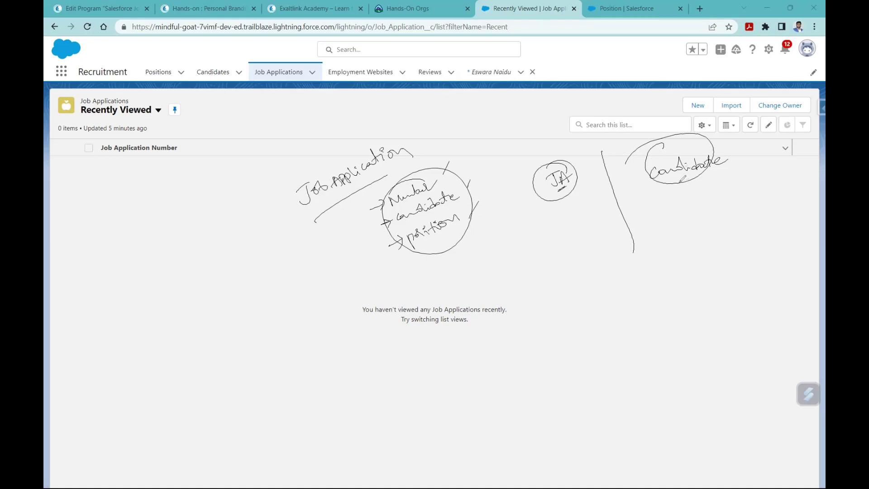
Label JA as child and Candidate as parent, and handwrite "Lookup" at an arrow from the field list
{"action": "left_click_drag", "start_coordinate": [685, 213], "coordinate": [740, 194]}
{"action": "mouse_move", "coordinate": [552, 251]}
{"action": "left_mouse_down"}
{"action": "mouse_move", "coordinate": [590, 221]}
{"action": "mouse_move", "coordinate": [591, 245]}
{"action": "left_mouse_up"}
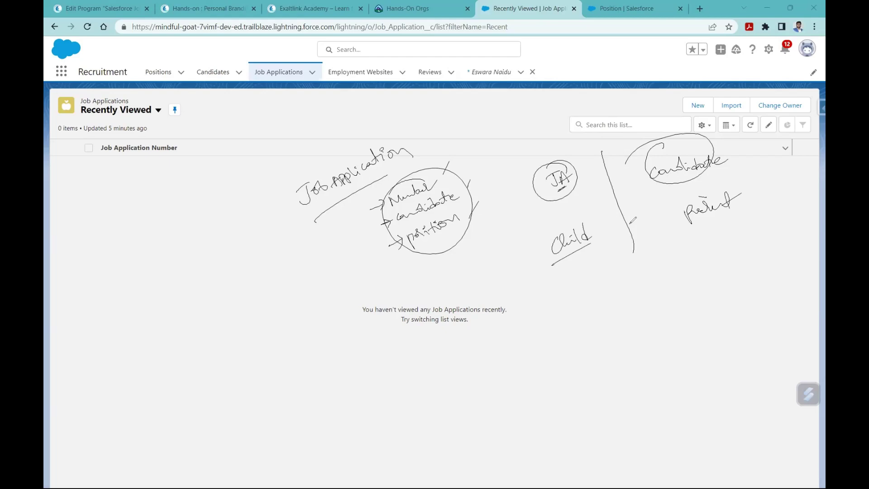
{"action": "left_click_drag", "start_coordinate": [742, 193], "coordinate": [662, 229]}
{"action": "mouse_move", "coordinate": [573, 195]}
{"action": "left_mouse_down"}
{"action": "mouse_move", "coordinate": [398, 226]}
{"action": "mouse_move", "coordinate": [437, 209]}
{"action": "mouse_move", "coordinate": [355, 244]}
{"action": "mouse_move", "coordinate": [356, 262]}
{"action": "left_mouse_up"}
{"action": "mouse_move", "coordinate": [280, 289]}
{"action": "left_mouse_down"}
{"action": "mouse_move", "coordinate": [285, 269]}
{"action": "mouse_move", "coordinate": [306, 280]}
{"action": "left_mouse_up"}
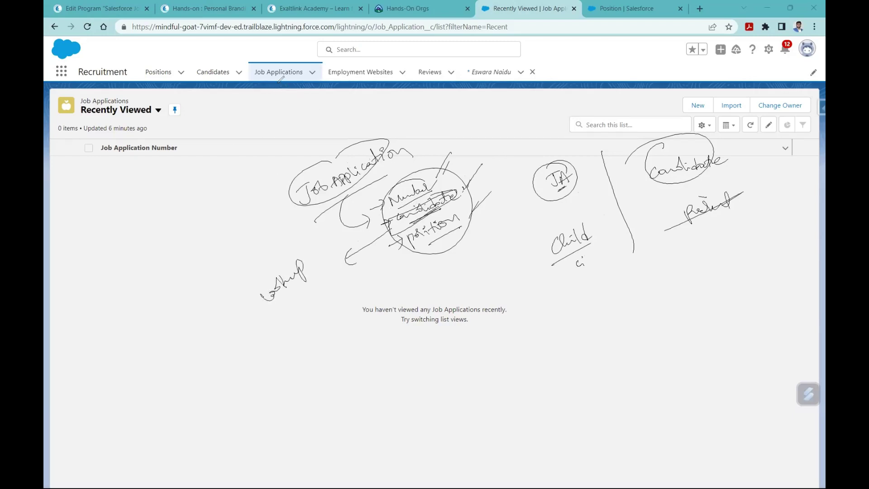
Draw an arrow from Job Applications towards Candidates, add further handwritten notes below, and clear all annotations from the screen
{"action": "mouse_move", "coordinate": [287, 108]}
{"action": "left_mouse_down"}
{"action": "mouse_move", "coordinate": [233, 125]}
{"action": "mouse_move", "coordinate": [225, 91]}
{"action": "left_mouse_up"}
{"action": "left_click_drag", "start_coordinate": [116, 195], "coordinate": [123, 223]}
{"action": "mouse_move", "coordinate": [122, 224]}
{"action": "left_mouse_down"}
{"action": "mouse_move", "coordinate": [114, 276]}
{"action": "mouse_move", "coordinate": [179, 237]}
{"action": "left_mouse_up"}
{"action": "mouse_move", "coordinate": [110, 285]}
{"action": "left_mouse_down"}
{"action": "mouse_move", "coordinate": [114, 299]}
{"action": "mouse_move", "coordinate": [144, 275]}
{"action": "mouse_move", "coordinate": [146, 260]}
{"action": "left_mouse_up"}
{"action": "left_click_drag", "start_coordinate": [147, 253], "coordinate": [183, 252]}
{"action": "key", "text": "e"}
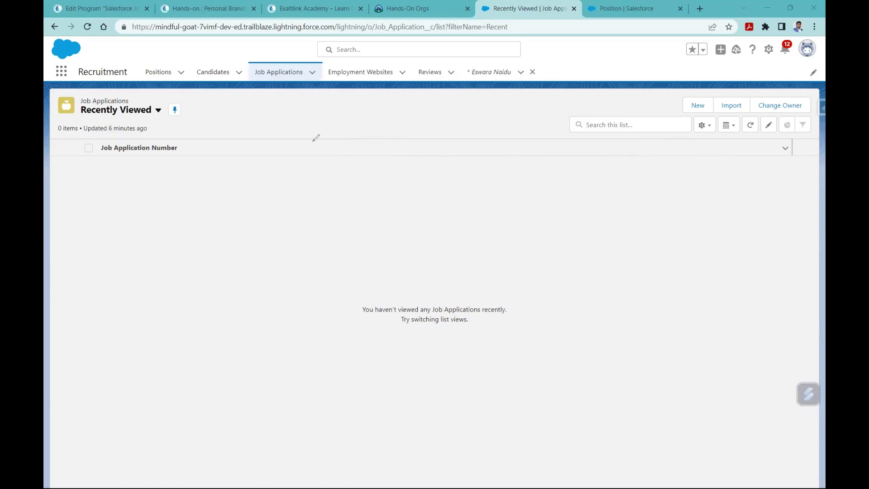
Draw an arrow from Job Applications to Candidates and handwrite an underlined "Job Application" heading with "JA Number" beneath it
{"action": "mouse_move", "coordinate": [288, 81]}
{"action": "left_mouse_down"}
{"action": "mouse_move", "coordinate": [244, 130]}
{"action": "mouse_move", "coordinate": [198, 95]}
{"action": "mouse_move", "coordinate": [216, 102]}
{"action": "left_mouse_up"}
{"action": "left_click_drag", "start_coordinate": [295, 154], "coordinate": [286, 174]}
{"action": "mouse_move", "coordinate": [286, 160]}
{"action": "left_mouse_down"}
{"action": "mouse_move", "coordinate": [338, 150]}
{"action": "mouse_move", "coordinate": [355, 129]}
{"action": "mouse_move", "coordinate": [366, 137]}
{"action": "mouse_move", "coordinate": [396, 116]}
{"action": "mouse_move", "coordinate": [420, 116]}
{"action": "mouse_move", "coordinate": [300, 184]}
{"action": "left_mouse_up"}
{"action": "mouse_move", "coordinate": [376, 174]}
{"action": "left_mouse_down"}
{"action": "mouse_move", "coordinate": [366, 185]}
{"action": "mouse_move", "coordinate": [383, 172]}
{"action": "mouse_move", "coordinate": [393, 181]}
{"action": "mouse_move", "coordinate": [485, 152]}
{"action": "left_mouse_up"}
{"action": "left_click", "coordinate": [413, 172]}
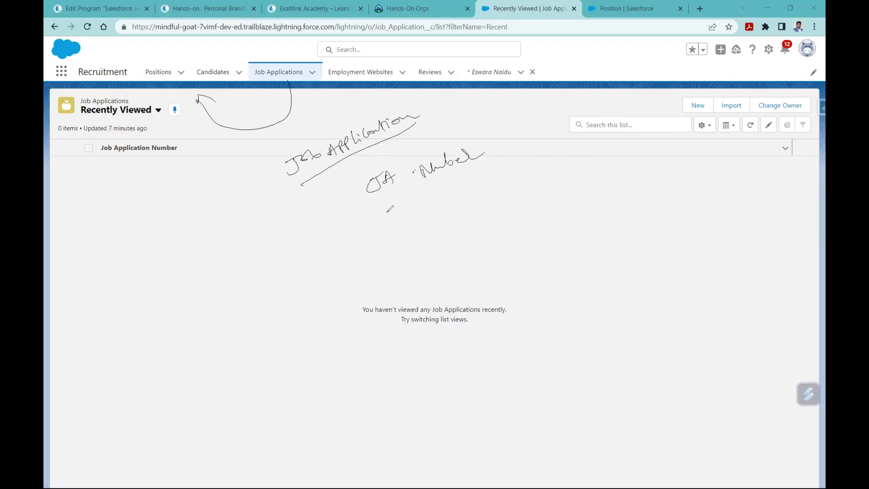
Handwrite Candidate and Position below JA Number, and draw a box around the Job Application heading
{"action": "left_click_drag", "start_coordinate": [387, 205], "coordinate": [389, 218]}
{"action": "mouse_move", "coordinate": [392, 212]}
{"action": "left_mouse_down"}
{"action": "mouse_move", "coordinate": [432, 183]}
{"action": "mouse_move", "coordinate": [464, 191]}
{"action": "left_mouse_up"}
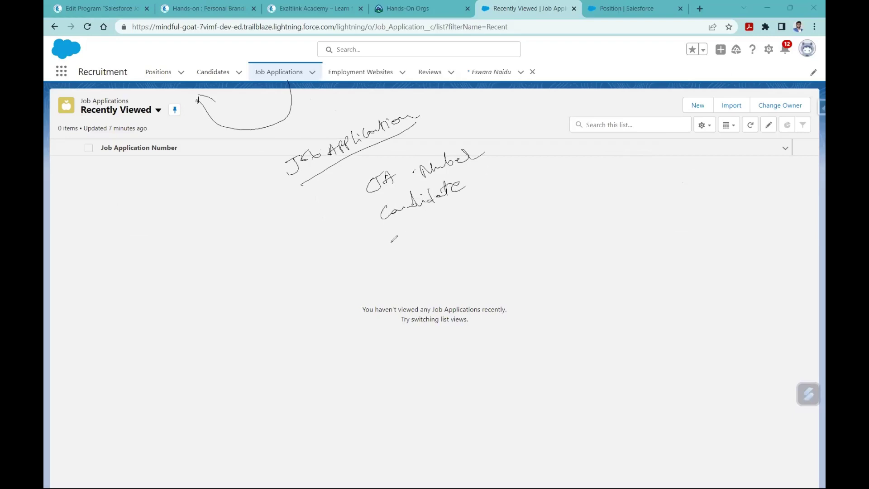
{"action": "left_click_drag", "start_coordinate": [393, 230], "coordinate": [399, 252]}
{"action": "left_click_drag", "start_coordinate": [393, 231], "coordinate": [423, 222]}
{"action": "left_click_drag", "start_coordinate": [426, 227], "coordinate": [441, 213]}
{"action": "left_click_drag", "start_coordinate": [427, 220], "coordinate": [444, 215]}
{"action": "left_click_drag", "start_coordinate": [446, 220], "coordinate": [474, 207]}
{"action": "mouse_move", "coordinate": [324, 114]}
{"action": "left_mouse_down"}
{"action": "mouse_move", "coordinate": [274, 178]}
{"action": "mouse_move", "coordinate": [344, 158]}
{"action": "left_mouse_up"}
{"action": "left_click_drag", "start_coordinate": [334, 121], "coordinate": [398, 132]}
Draw a two-column comparison of JA and Position, circle both names, and label JA as child and Position as parent
{"action": "left_click_drag", "start_coordinate": [593, 183], "coordinate": [582, 199]}
{"action": "mouse_move", "coordinate": [584, 186]}
{"action": "left_mouse_down"}
{"action": "mouse_move", "coordinate": [598, 182]}
{"action": "mouse_move", "coordinate": [610, 196]}
{"action": "mouse_move", "coordinate": [621, 182]}
{"action": "left_mouse_up"}
{"action": "mouse_move", "coordinate": [693, 171]}
{"action": "left_mouse_down"}
{"action": "mouse_move", "coordinate": [697, 183]}
{"action": "mouse_move", "coordinate": [708, 171]}
{"action": "mouse_move", "coordinate": [723, 179]}
{"action": "mouse_move", "coordinate": [766, 165]}
{"action": "left_mouse_up"}
{"action": "left_click_drag", "start_coordinate": [667, 164], "coordinate": [692, 293]}
{"action": "left_click_drag", "start_coordinate": [585, 213], "coordinate": [629, 202]}
{"action": "left_click_drag", "start_coordinate": [690, 197], "coordinate": [753, 180]}
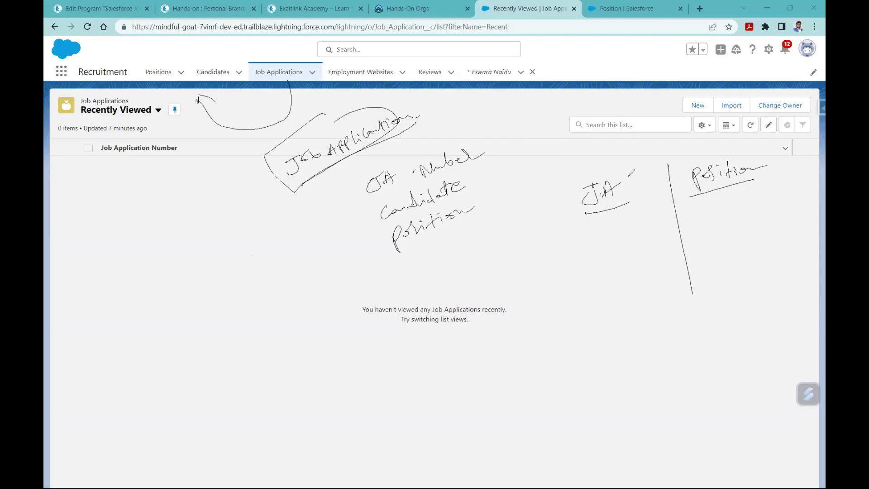
{"action": "left_click_drag", "start_coordinate": [606, 168], "coordinate": [626, 178]}
{"action": "left_click_drag", "start_coordinate": [698, 155], "coordinate": [742, 168]}
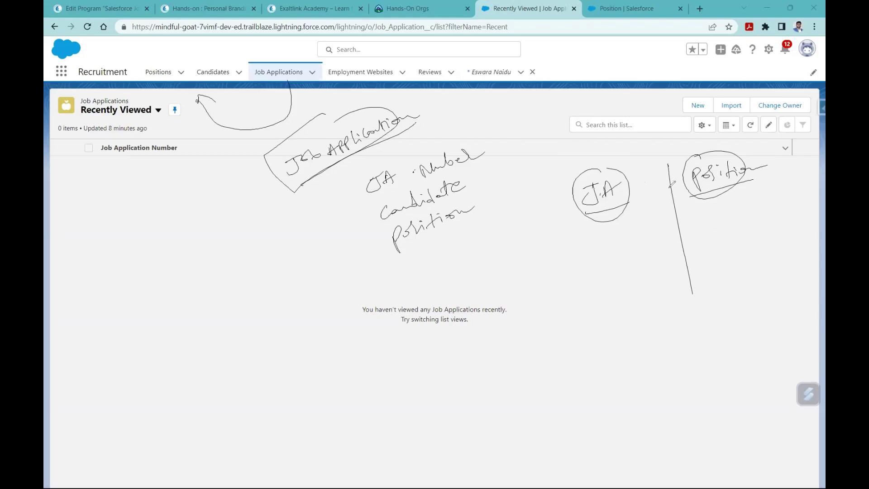
{"action": "mouse_move", "coordinate": [604, 249]}
{"action": "left_mouse_down"}
{"action": "mouse_move", "coordinate": [623, 267]}
{"action": "mouse_move", "coordinate": [631, 242]}
{"action": "mouse_move", "coordinate": [641, 253]}
{"action": "left_mouse_up"}
{"action": "mouse_move", "coordinate": [716, 221]}
{"action": "left_mouse_down"}
{"action": "mouse_move", "coordinate": [714, 238]}
{"action": "mouse_move", "coordinate": [771, 213]}
{"action": "left_mouse_up"}
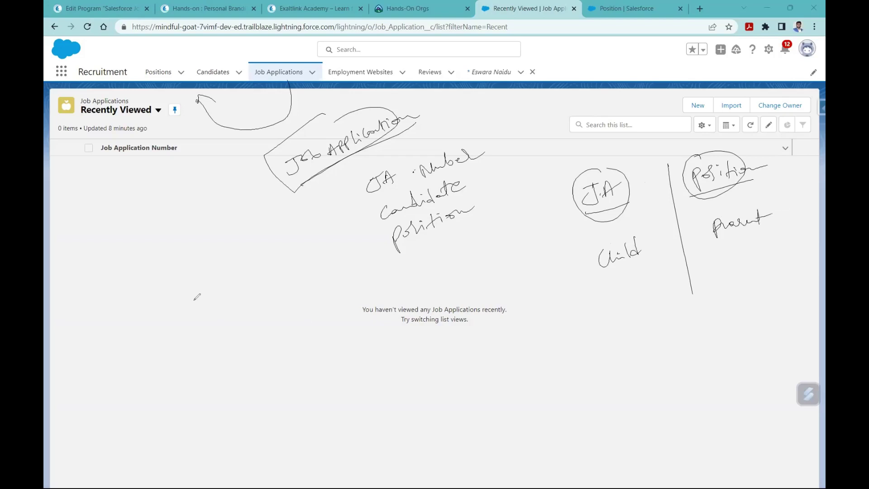
Sketch a diagram with Position branching to three circled JA records, beside the field list
{"action": "mouse_move", "coordinate": [128, 241]}
{"action": "left_mouse_down"}
{"action": "mouse_move", "coordinate": [187, 213]}
{"action": "mouse_move", "coordinate": [122, 281]}
{"action": "mouse_move", "coordinate": [151, 311]}
{"action": "left_mouse_up"}
{"action": "left_click_drag", "start_coordinate": [155, 261], "coordinate": [210, 277]}
{"action": "mouse_move", "coordinate": [210, 244]}
{"action": "left_mouse_down"}
{"action": "mouse_move", "coordinate": [155, 260]}
{"action": "mouse_move", "coordinate": [253, 235]}
{"action": "left_mouse_up"}
{"action": "mouse_move", "coordinate": [155, 318]}
{"action": "left_mouse_down"}
{"action": "mouse_move", "coordinate": [153, 341]}
{"action": "mouse_move", "coordinate": [173, 312]}
{"action": "left_mouse_up"}
{"action": "mouse_move", "coordinate": [173, 312]}
{"action": "left_mouse_down"}
{"action": "mouse_move", "coordinate": [170, 333]}
{"action": "mouse_move", "coordinate": [181, 312]}
{"action": "left_mouse_up"}
{"action": "mouse_move", "coordinate": [212, 282]}
{"action": "left_mouse_down"}
{"action": "mouse_move", "coordinate": [217, 301]}
{"action": "mouse_move", "coordinate": [201, 301]}
{"action": "mouse_move", "coordinate": [230, 281]}
{"action": "mouse_move", "coordinate": [199, 301]}
{"action": "left_mouse_up"}
{"action": "left_click_drag", "start_coordinate": [256, 236], "coordinate": [252, 248]}
{"action": "left_click_drag", "start_coordinate": [271, 231], "coordinate": [280, 231]}
{"action": "mouse_move", "coordinate": [271, 230]}
{"action": "left_mouse_down"}
{"action": "mouse_move", "coordinate": [280, 235]}
{"action": "mouse_move", "coordinate": [262, 225]}
{"action": "left_mouse_up"}
{"action": "left_click_drag", "start_coordinate": [221, 274], "coordinate": [213, 275]}
{"action": "mouse_move", "coordinate": [200, 290]}
{"action": "left_mouse_down"}
{"action": "mouse_move", "coordinate": [154, 360]}
{"action": "mouse_move", "coordinate": [190, 317]}
{"action": "left_mouse_up"}
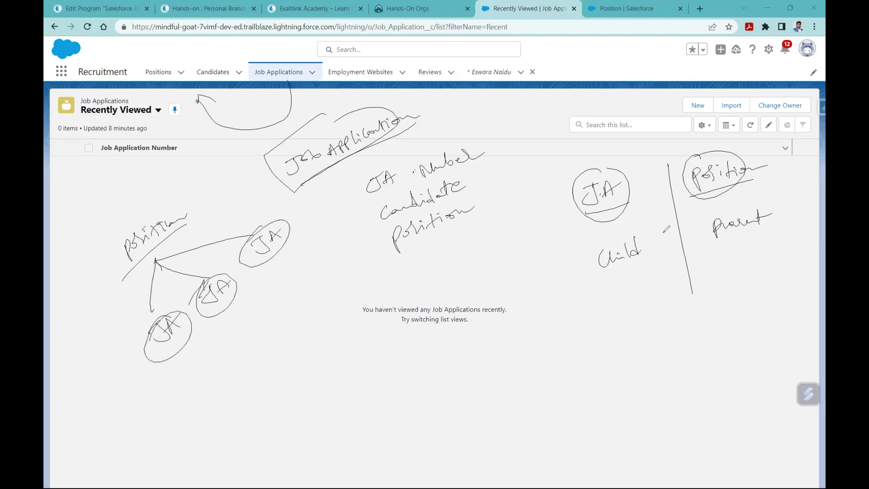
Underline the Child label under JA, and underline and bracket Position in the Job Application field list
{"action": "mouse_move", "coordinate": [609, 272]}
{"action": "left_mouse_down"}
{"action": "mouse_move", "coordinate": [642, 257]}
{"action": "mouse_move", "coordinate": [605, 274]}
{"action": "left_mouse_up"}
{"action": "mouse_move", "coordinate": [382, 240]}
{"action": "left_mouse_down"}
{"action": "mouse_move", "coordinate": [370, 259]}
{"action": "mouse_move", "coordinate": [453, 224]}
{"action": "left_mouse_up"}
{"action": "mouse_move", "coordinate": [405, 253]}
{"action": "left_mouse_down"}
{"action": "mouse_move", "coordinate": [464, 222]}
{"action": "mouse_move", "coordinate": [475, 231]}
{"action": "left_mouse_up"}
{"action": "mouse_move", "coordinate": [393, 231]}
{"action": "left_mouse_down"}
{"action": "mouse_move", "coordinate": [380, 238]}
{"action": "mouse_move", "coordinate": [414, 249]}
{"action": "mouse_move", "coordinate": [460, 225]}
{"action": "left_mouse_up"}
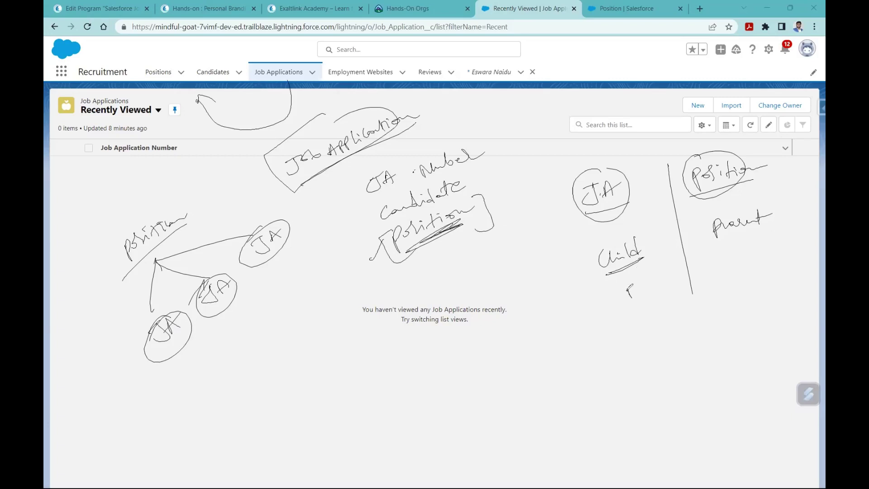
Add a handwritten note under the Child label and further marks around the Position entry in the Job Application field list
{"action": "left_click_drag", "start_coordinate": [629, 292], "coordinate": [661, 275]}
{"action": "mouse_move", "coordinate": [391, 224]}
{"action": "left_mouse_down"}
{"action": "mouse_move", "coordinate": [448, 194]}
{"action": "mouse_move", "coordinate": [491, 144]}
{"action": "mouse_move", "coordinate": [518, 233]}
{"action": "left_mouse_up"}
{"action": "left_click_drag", "start_coordinate": [480, 148], "coordinate": [466, 181]}
{"action": "mouse_move", "coordinate": [439, 140]}
{"action": "left_mouse_down"}
{"action": "mouse_move", "coordinate": [370, 233]}
{"action": "mouse_move", "coordinate": [376, 258]}
{"action": "mouse_move", "coordinate": [409, 248]}
{"action": "left_mouse_up"}
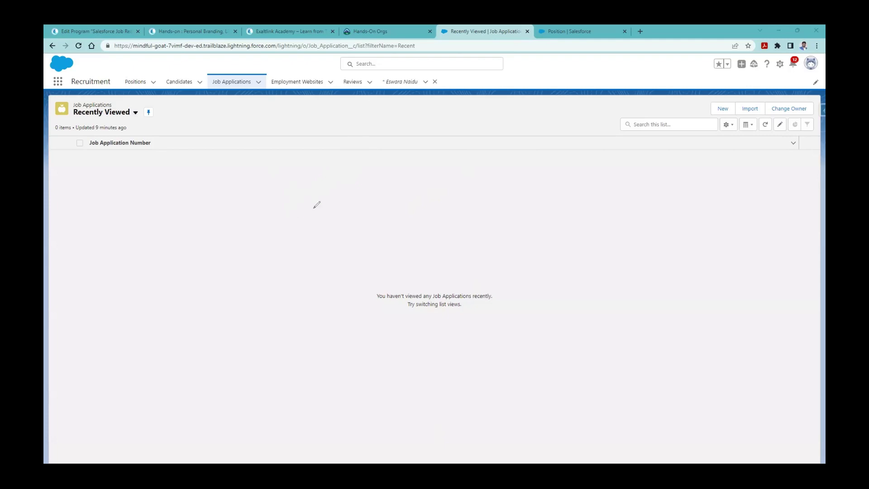
Draw an arrow down from Job Applications, handwrite Candidate beside it, circle the word and link it to the Candidates heading
{"action": "mouse_move", "coordinate": [236, 96]}
{"action": "left_mouse_down"}
{"action": "mouse_move", "coordinate": [249, 188]}
{"action": "mouse_move", "coordinate": [263, 181]}
{"action": "left_mouse_up"}
{"action": "left_click", "coordinate": [314, 184]}
{"action": "mouse_move", "coordinate": [316, 181]}
{"action": "left_mouse_down"}
{"action": "mouse_move", "coordinate": [313, 192]}
{"action": "mouse_move", "coordinate": [338, 189]}
{"action": "mouse_move", "coordinate": [344, 174]}
{"action": "mouse_move", "coordinate": [369, 182]}
{"action": "mouse_move", "coordinate": [401, 173]}
{"action": "left_mouse_up"}
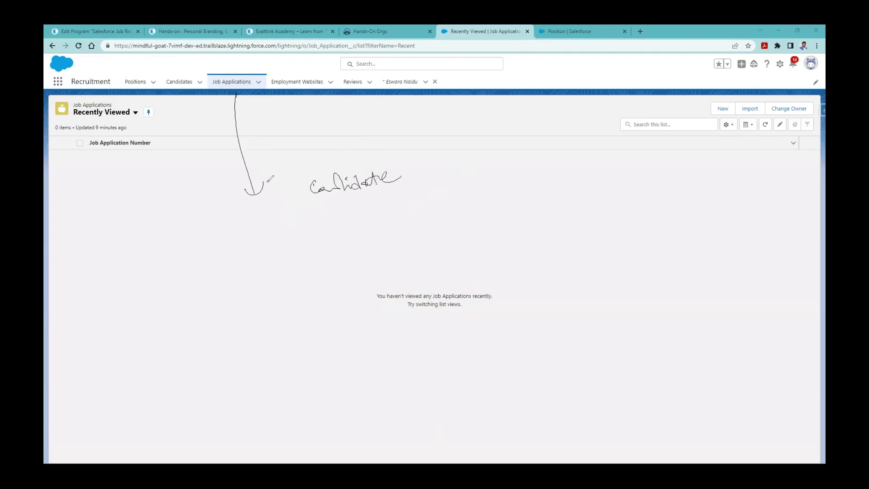
{"action": "left_click_drag", "start_coordinate": [343, 161], "coordinate": [351, 162]}
{"action": "mouse_move", "coordinate": [291, 181]}
{"action": "left_mouse_down"}
{"action": "mouse_move", "coordinate": [276, 212]}
{"action": "mouse_move", "coordinate": [170, 131]}
{"action": "mouse_move", "coordinate": [173, 96]}
{"action": "left_mouse_up"}
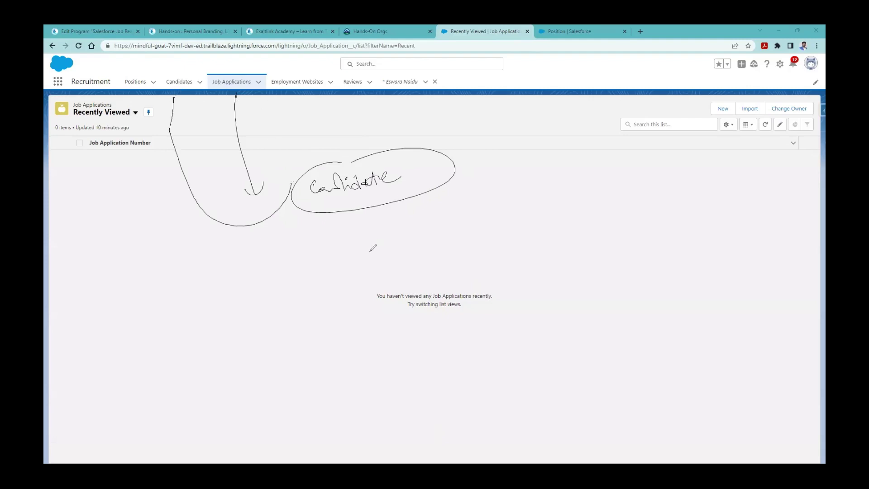
Handwrite Position below Candidate, circle it and draw a line linking it to the Positions heading
{"action": "mouse_move", "coordinate": [337, 223]}
{"action": "left_mouse_down"}
{"action": "mouse_move", "coordinate": [351, 229]}
{"action": "mouse_move", "coordinate": [382, 209]}
{"action": "mouse_move", "coordinate": [406, 217]}
{"action": "mouse_move", "coordinate": [423, 209]}
{"action": "left_mouse_up"}
{"action": "mouse_move", "coordinate": [398, 198]}
{"action": "left_mouse_down"}
{"action": "mouse_move", "coordinate": [407, 247]}
{"action": "mouse_move", "coordinate": [415, 186]}
{"action": "left_mouse_up"}
{"action": "mouse_move", "coordinate": [339, 107]}
{"action": "left_mouse_down"}
{"action": "mouse_move", "coordinate": [353, 286]}
{"action": "mouse_move", "coordinate": [452, 168]}
{"action": "left_mouse_up"}
{"action": "mouse_move", "coordinate": [312, 203]}
{"action": "left_mouse_down"}
{"action": "mouse_move", "coordinate": [129, 119]}
{"action": "mouse_move", "coordinate": [119, 96]}
{"action": "mouse_move", "coordinate": [140, 107]}
{"action": "left_mouse_up"}
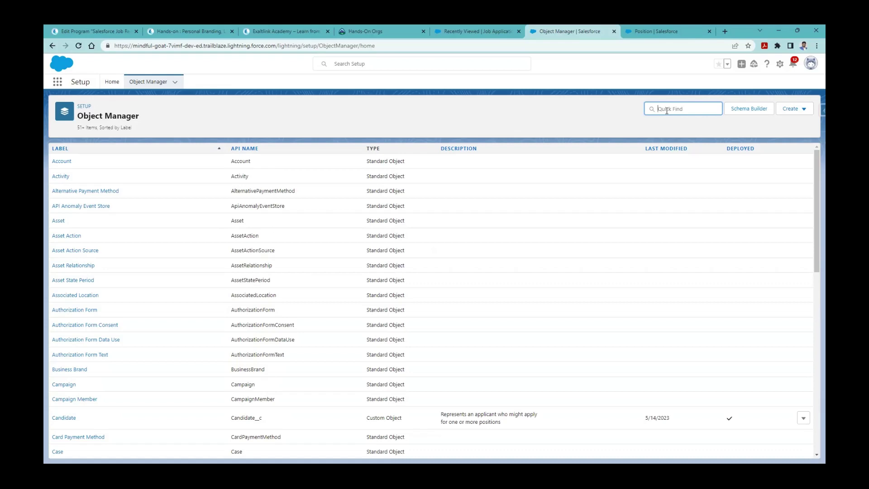
Search the Object Manager for "job app" and open the Fields & Relationships of the Job Application object
{"action": "type", "text": "job app"}
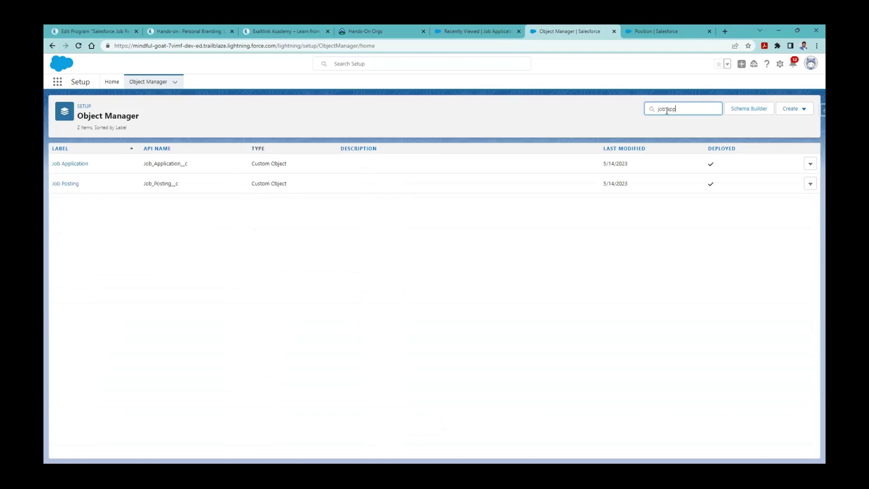
{"action": "left_click", "coordinate": [63, 163]}
{"action": "left_click", "coordinate": [83, 164]}
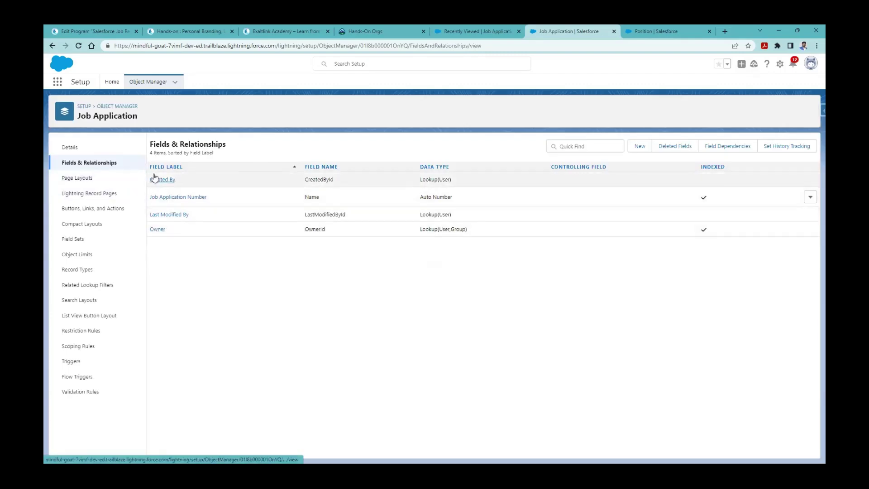
Start a new Lookup Relationship field on Job Application with Candidate as the related object, and continue to its naming settings
{"action": "left_click", "coordinate": [640, 147]}
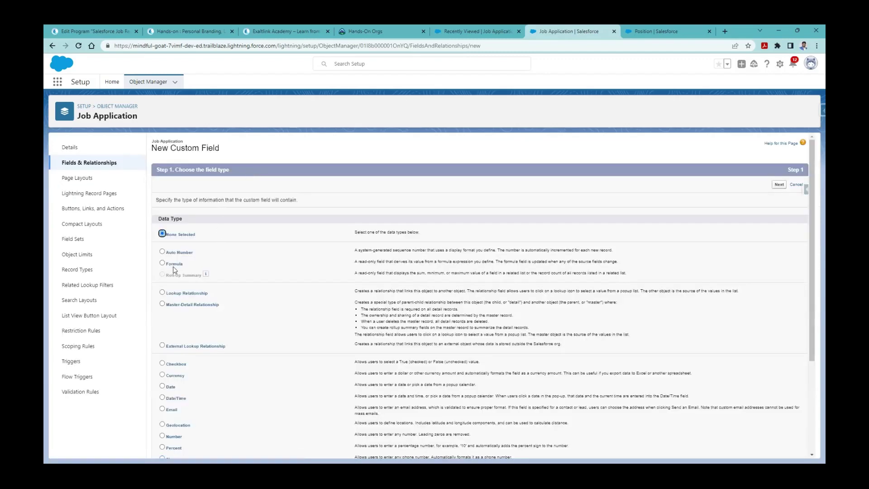
{"action": "left_click", "coordinate": [183, 294]}
{"action": "left_click", "coordinate": [777, 187]}
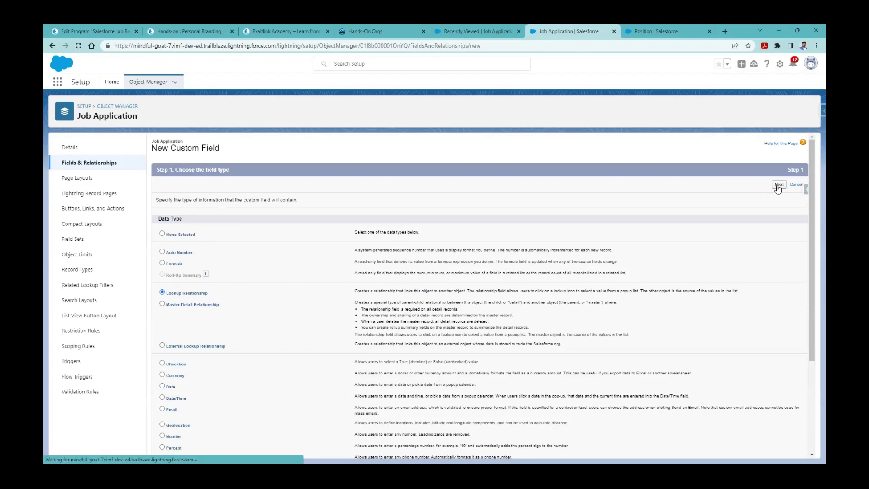
{"action": "left_click", "coordinate": [316, 216]}
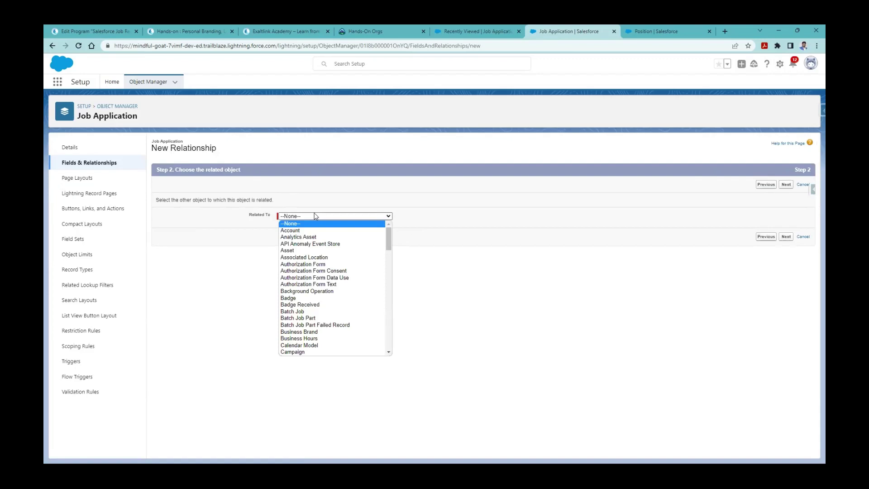
{"action": "key", "text": "c"}
{"action": "key", "text": "Down"}
{"action": "key", "text": "Down"}
{"action": "key", "text": "Down"}
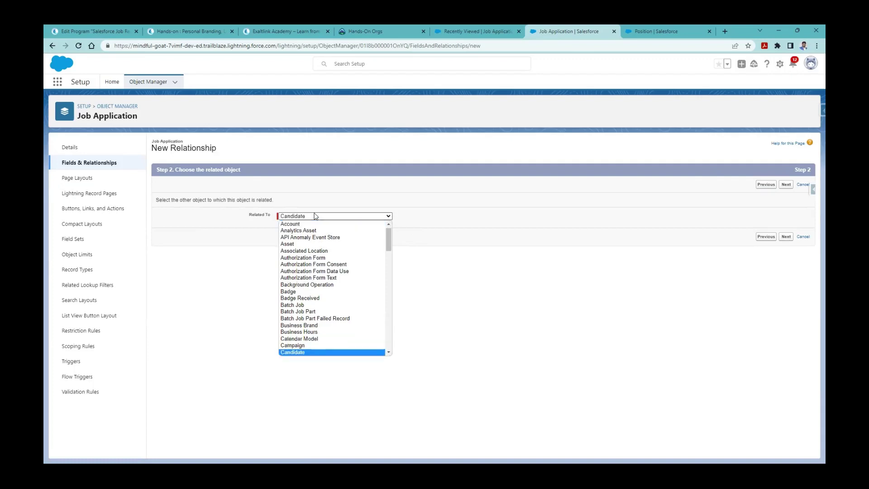
{"action": "key", "text": "Up"}
{"action": "key", "text": "Return"}
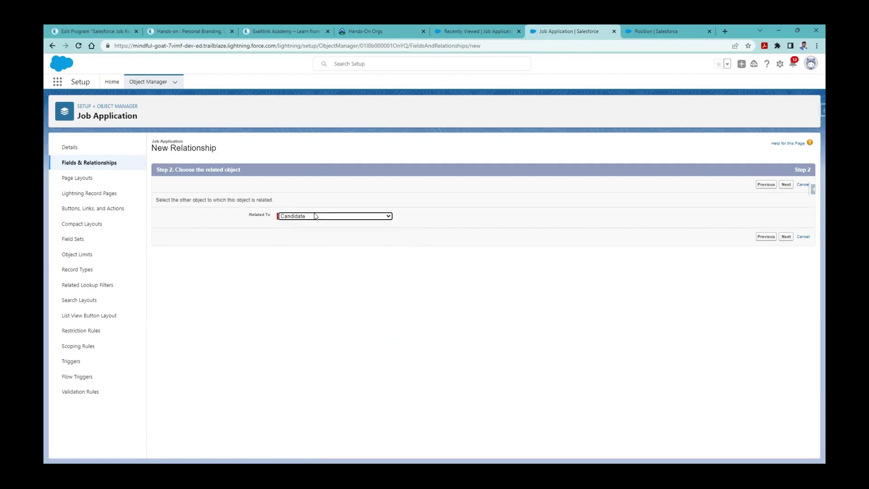
{"action": "left_click", "coordinate": [786, 235]}
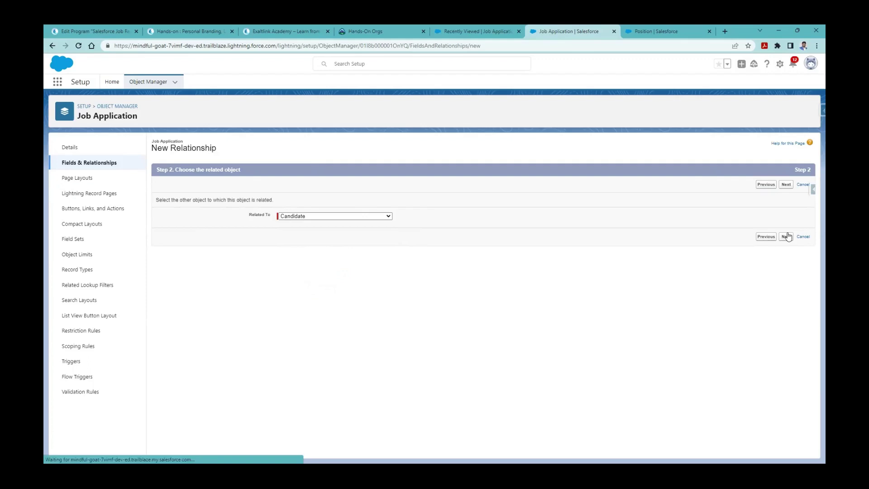
Review the lookup's Field Label, Field Name and Child Relationship Name, highlighting the child relationship name
{"action": "left_click", "coordinate": [306, 219]}
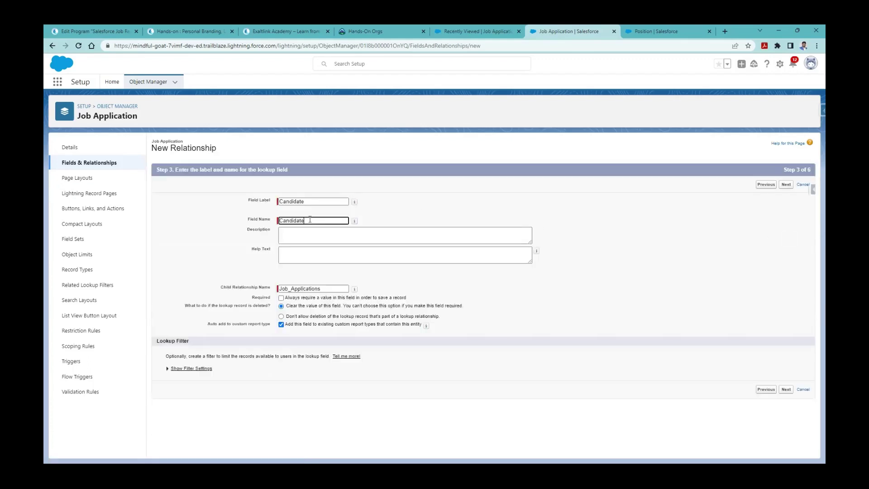
{"action": "left_click", "coordinate": [443, 223]}
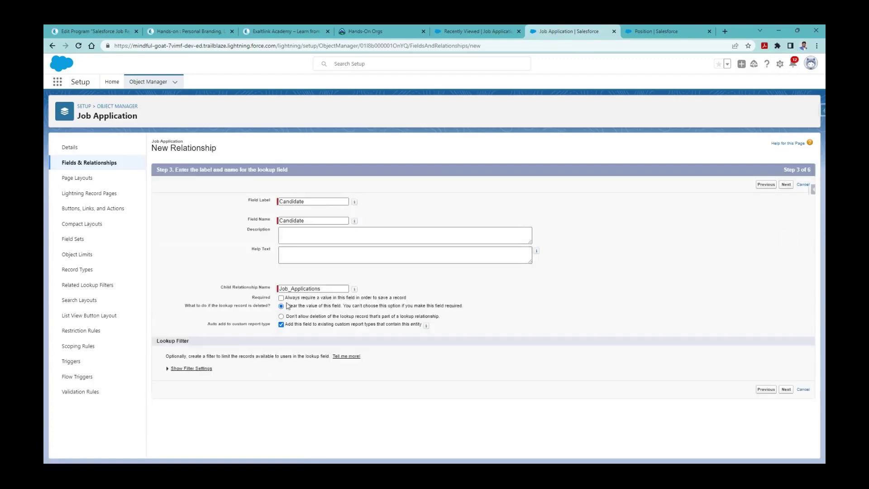
{"action": "double_click", "coordinate": [336, 288]}
{"action": "left_click", "coordinate": [433, 290]}
{"action": "left_click", "coordinate": [311, 201]}
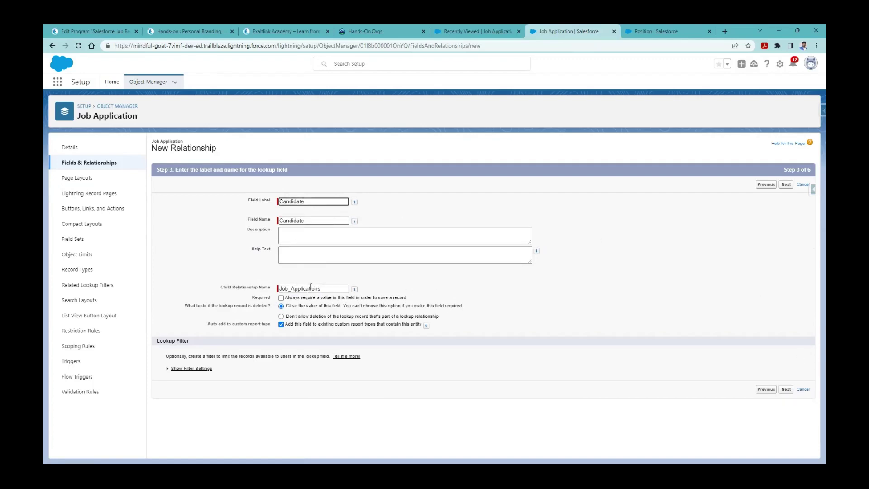
{"action": "left_click_drag", "start_coordinate": [324, 288], "coordinate": [282, 288]}
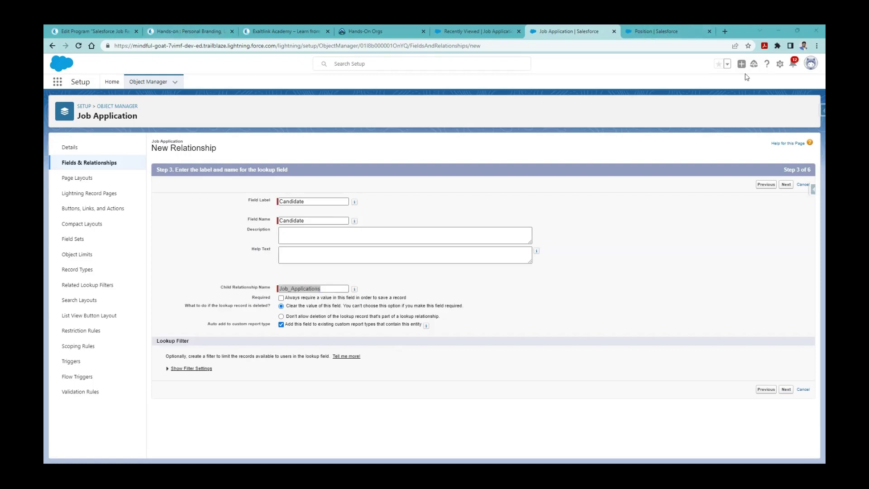
Duplicate the Job Applications page and open the Burlington Textiles Corp of America account in the copy to view its related lists
{"action": "left_click", "coordinate": [471, 28]}
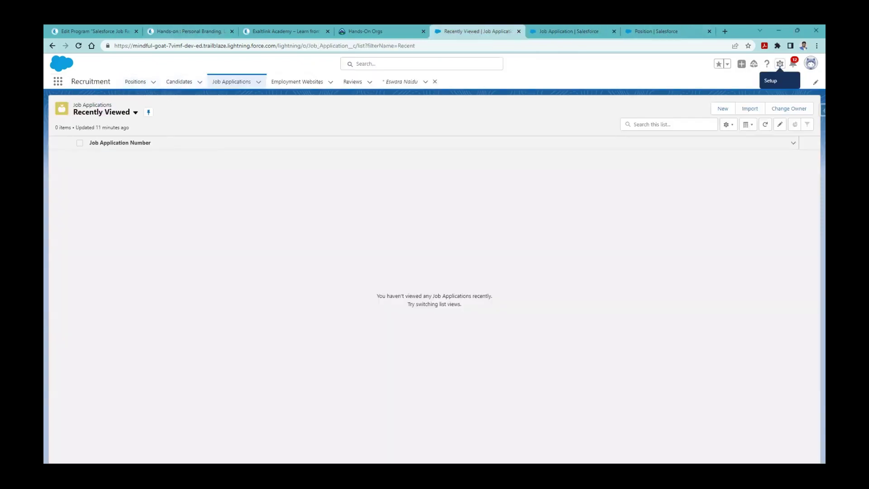
{"action": "right_click", "coordinate": [468, 36]}
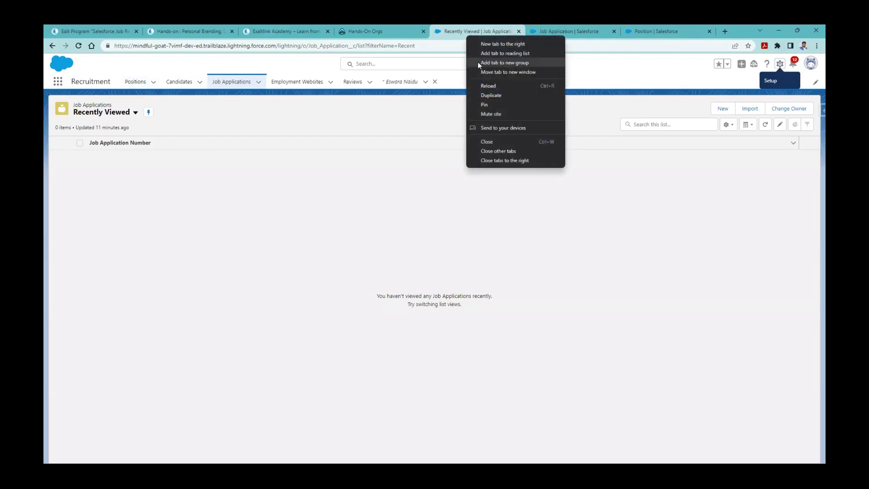
{"action": "left_click", "coordinate": [497, 95]}
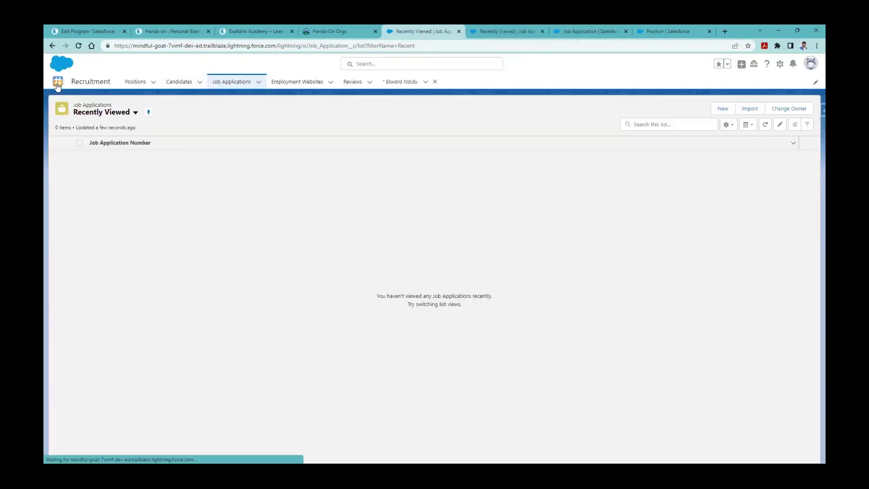
{"action": "left_click", "coordinate": [57, 85]}
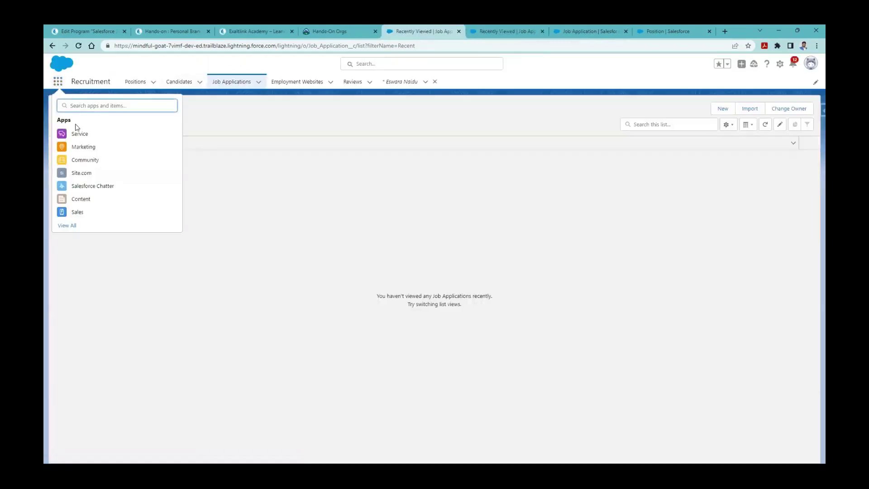
{"action": "type", "text": "acco"}
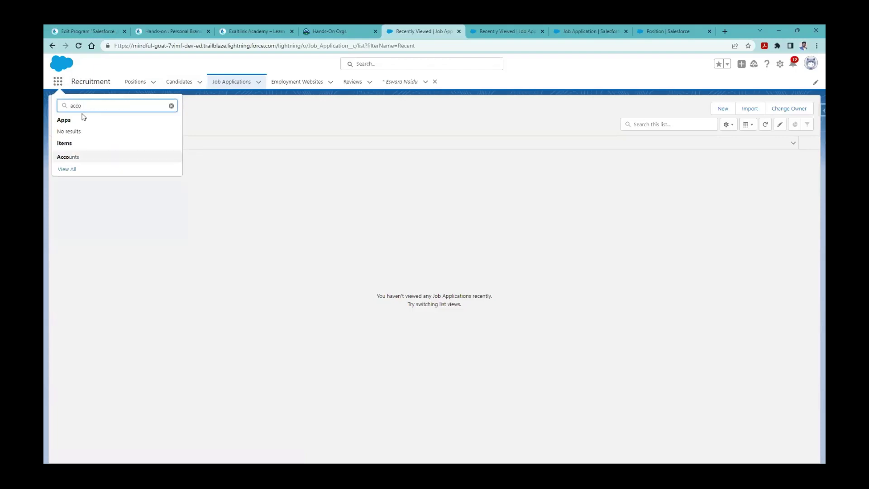
{"action": "left_click", "coordinate": [72, 157]}
{"action": "left_click", "coordinate": [115, 157]}
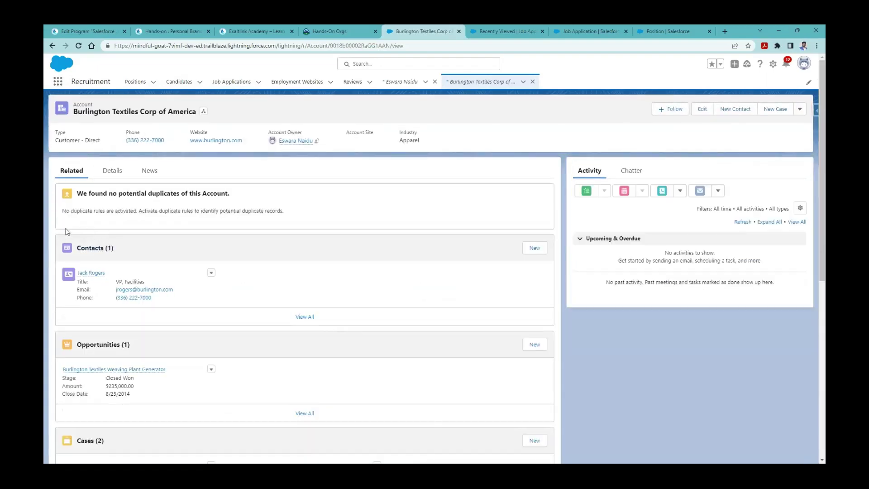
Return to the new relationship setup and compare the Candidate field label with the Child Relationship Name
{"action": "left_click", "coordinate": [509, 27]}
{"action": "left_click", "coordinate": [589, 31]}
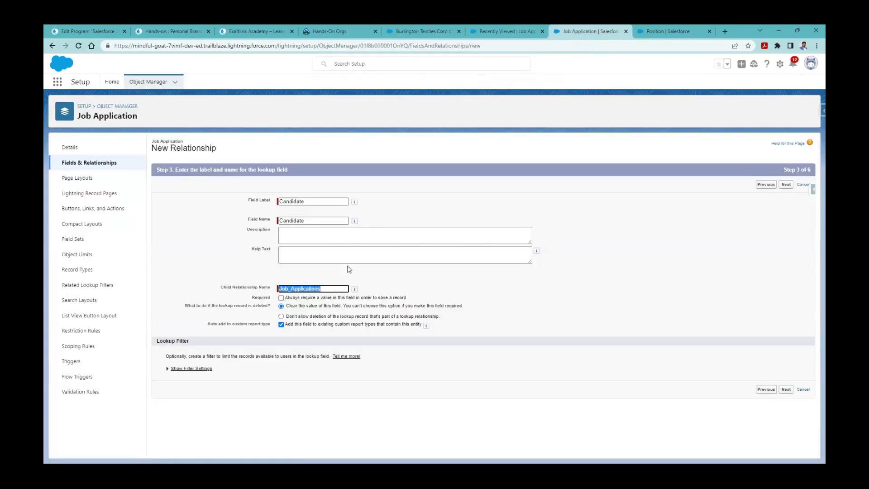
{"action": "double_click", "coordinate": [280, 200]}
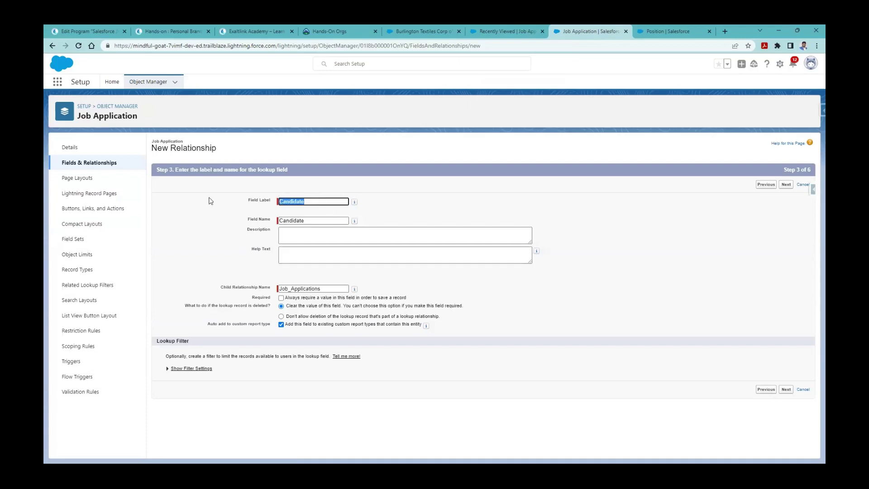
{"action": "double_click", "coordinate": [338, 291]}
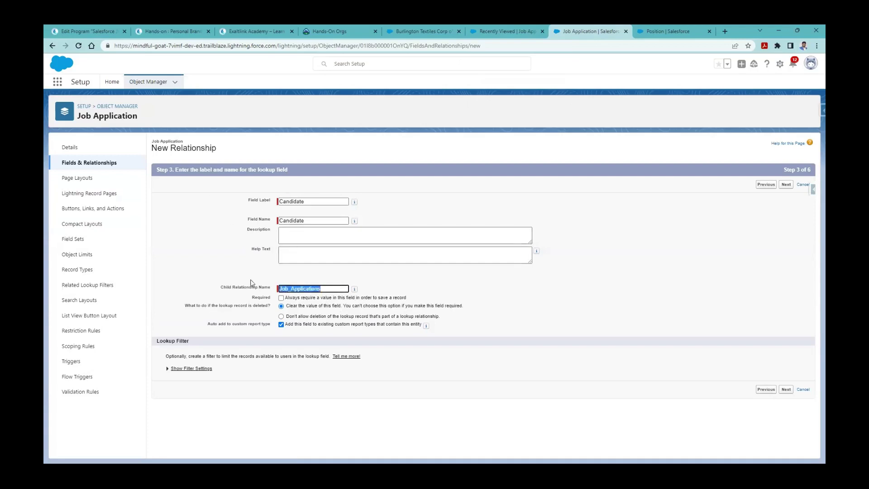
{"action": "left_click", "coordinate": [307, 286]}
{"action": "double_click", "coordinate": [307, 286]}
{"action": "left_click", "coordinate": [415, 280]}
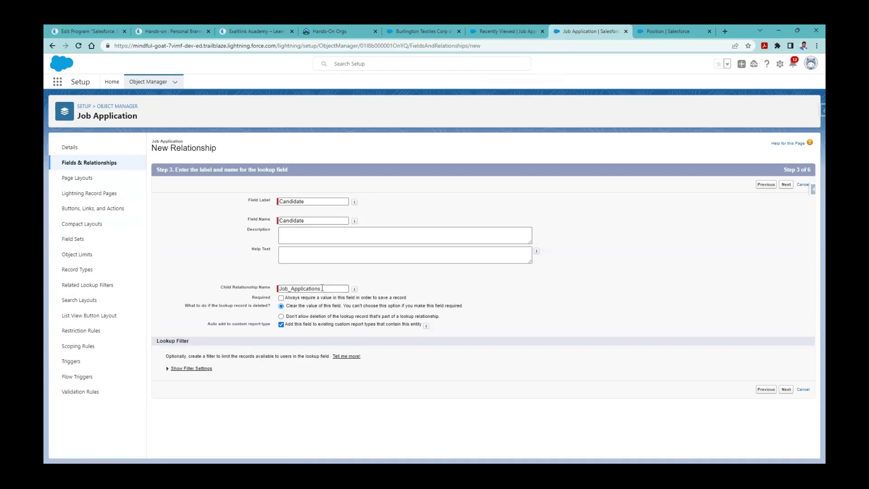
Advance the Candidate lookup to field-level security, and revisit the Burlington account to examine its related lists
{"action": "left_click", "coordinate": [783, 187]}
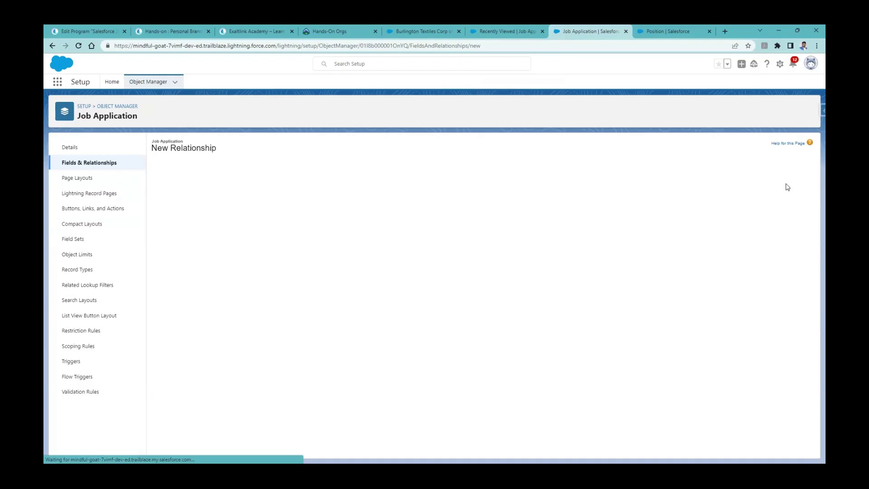
{"action": "left_click", "coordinate": [489, 30]}
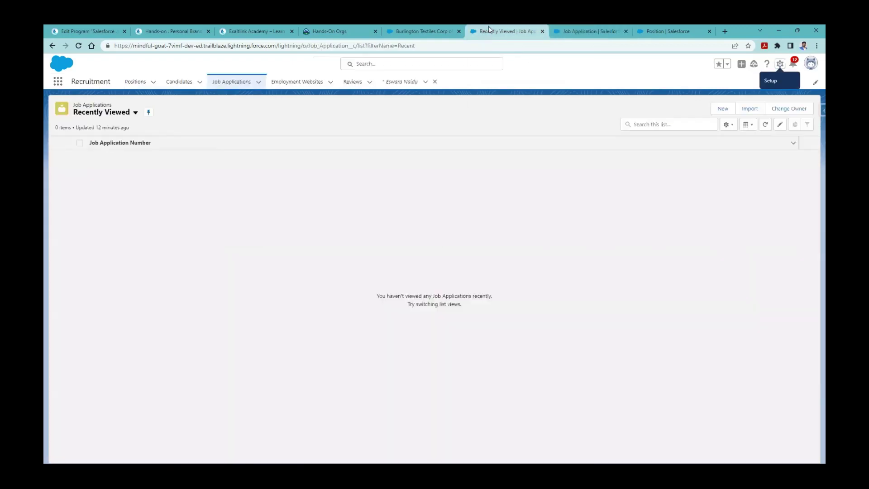
{"action": "left_click", "coordinate": [408, 29]}
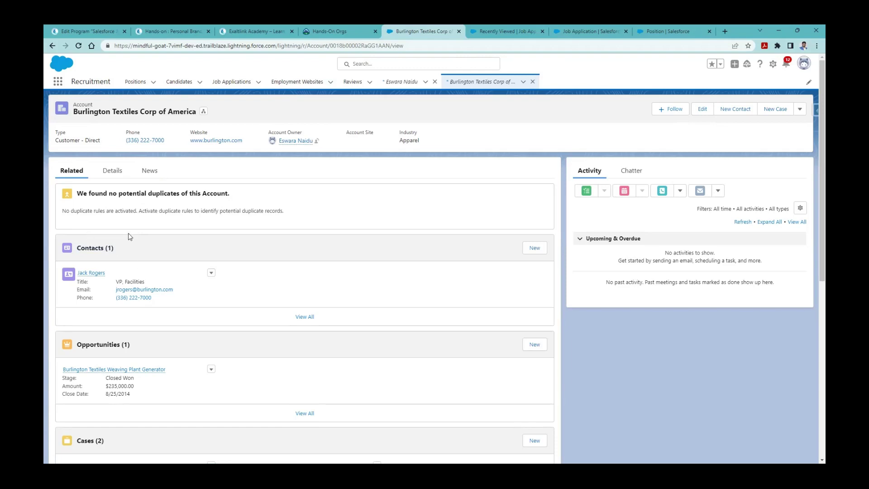
Go back to the lookup's label and name settings and re-examine the Child Relationship Name
{"action": "left_click", "coordinate": [569, 26]}
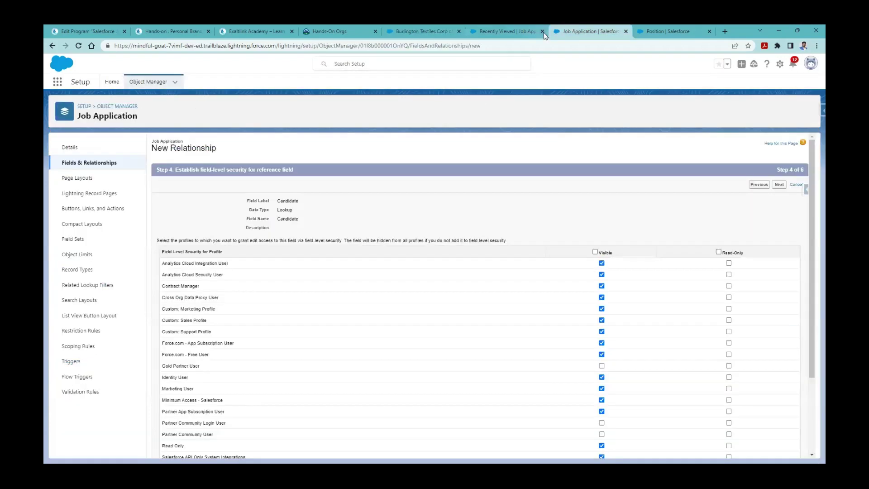
{"action": "left_click", "coordinate": [52, 45]}
{"action": "left_click_drag", "start_coordinate": [322, 288], "coordinate": [278, 287]}
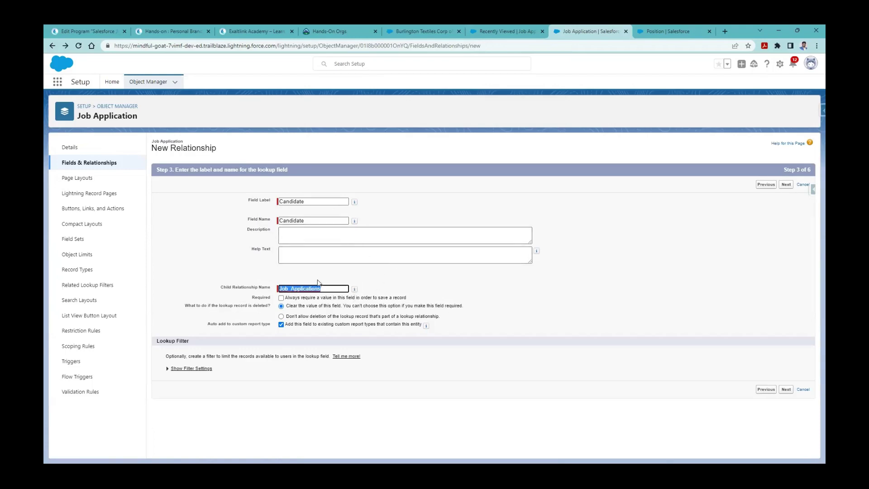
{"action": "left_click", "coordinate": [335, 285]}
{"action": "left_click", "coordinate": [393, 281]}
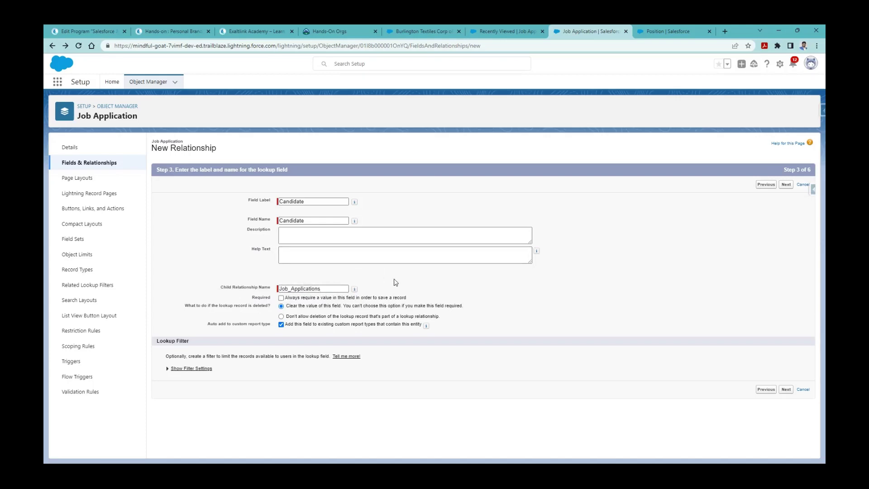
Make the Candidate lookup visible to all profiles and continue to the page layout selection
{"action": "left_click", "coordinate": [786, 390]}
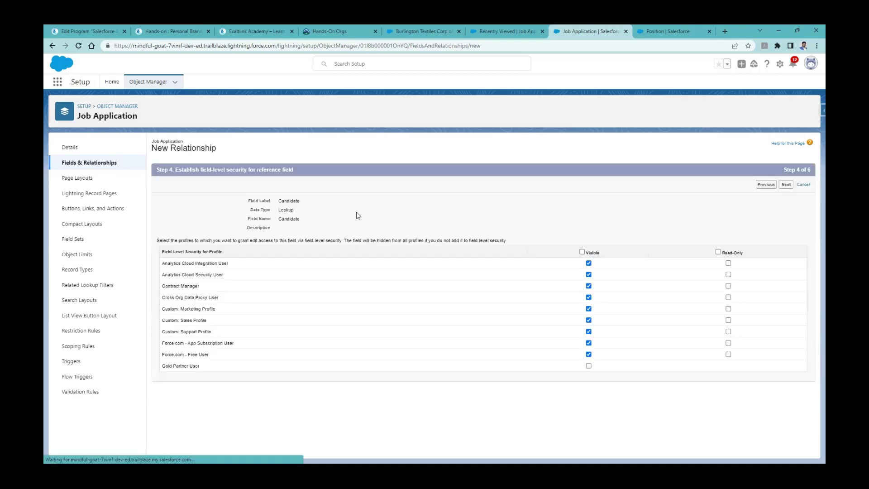
{"action": "left_click", "coordinate": [595, 252]}
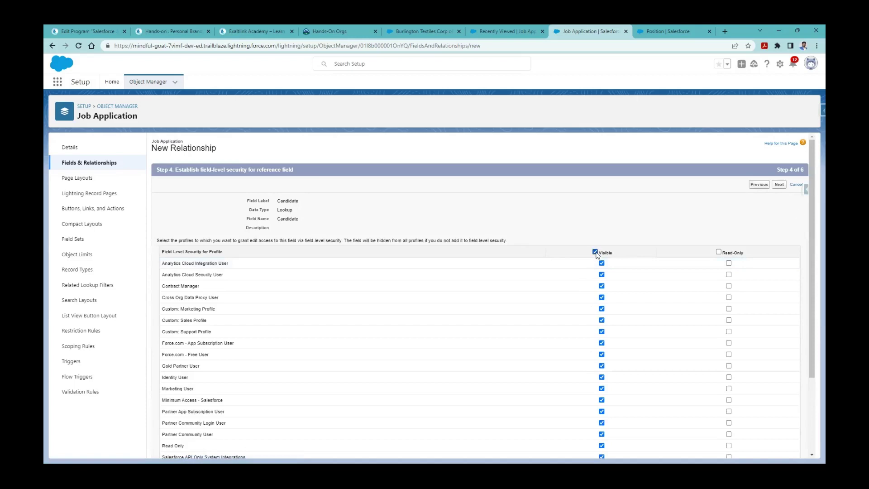
{"action": "left_click", "coordinate": [779, 189]}
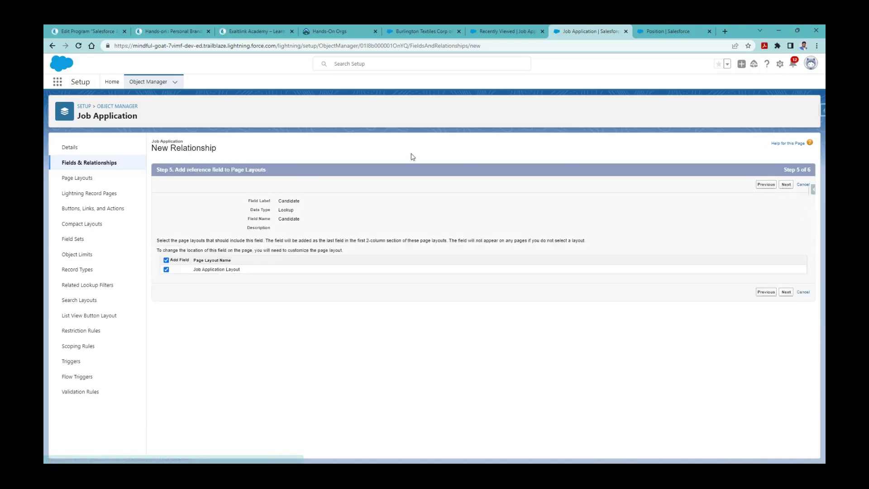
Save the Candidate lookup with the Job Applications related list on Candidate Layout, and return to the object's fields and relationships
{"action": "left_click", "coordinate": [786, 292]}
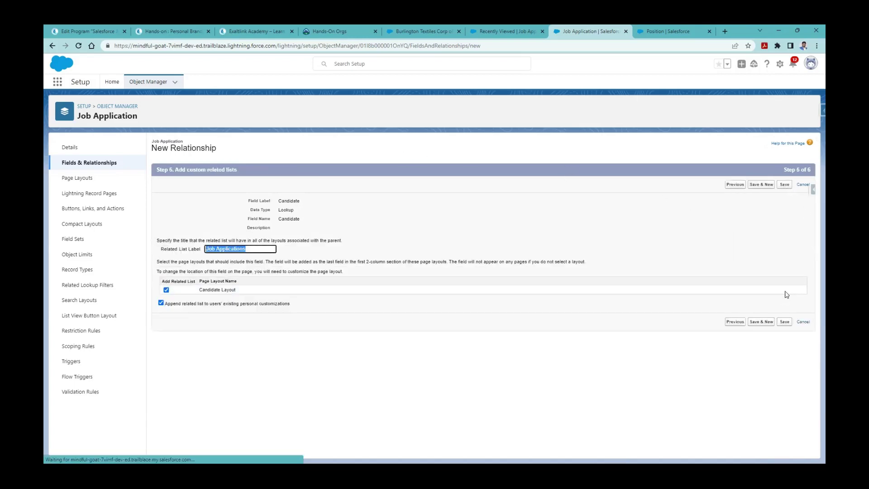
{"action": "left_click", "coordinate": [785, 184]}
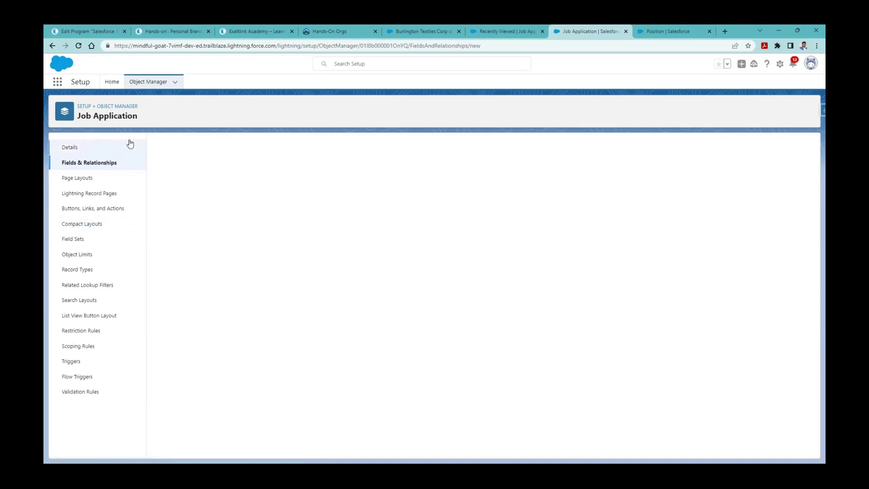
{"action": "left_click", "coordinate": [113, 163]}
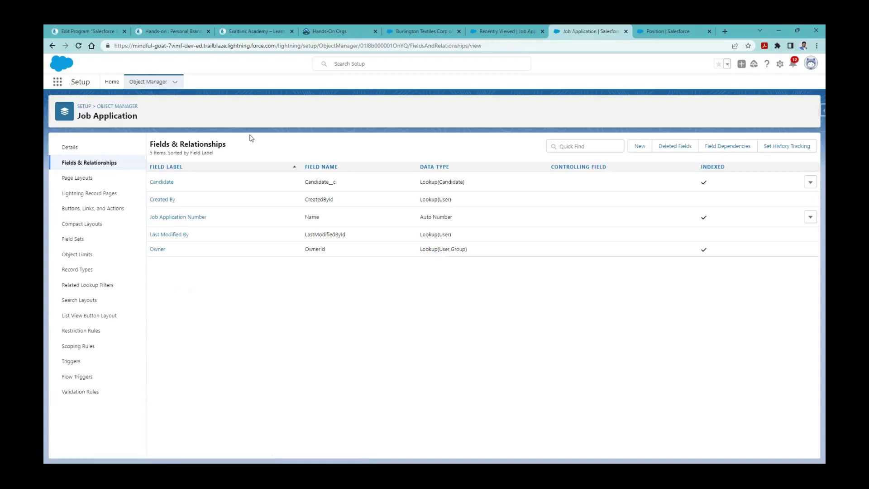
Start a new custom field on Job Application with the Lookup Relationship data type
{"action": "left_click", "coordinate": [640, 146]}
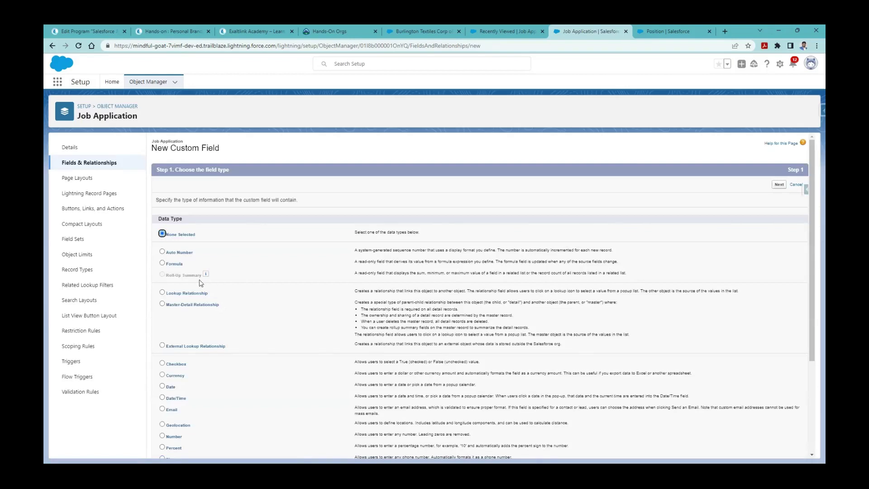
{"action": "left_click", "coordinate": [162, 292]}
{"action": "scroll", "coordinate": [614, 282], "scroll_direction": "down", "scroll_amount": 3}
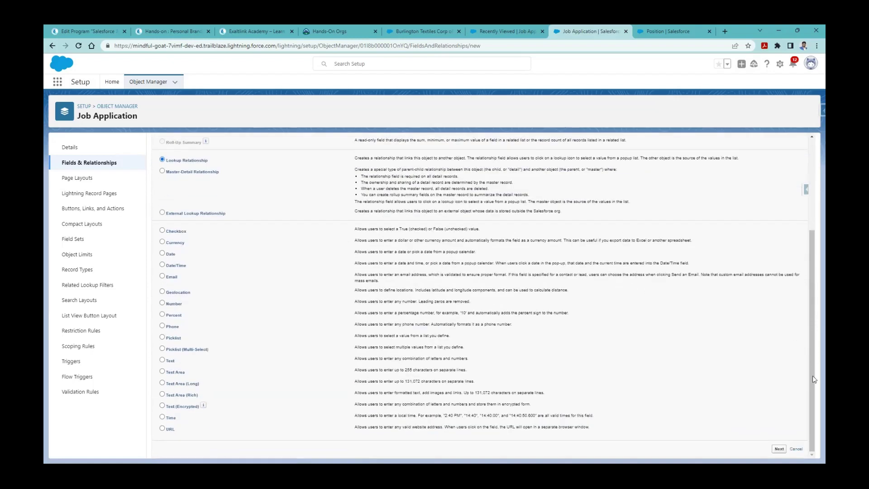
{"action": "left_click", "coordinate": [780, 448]}
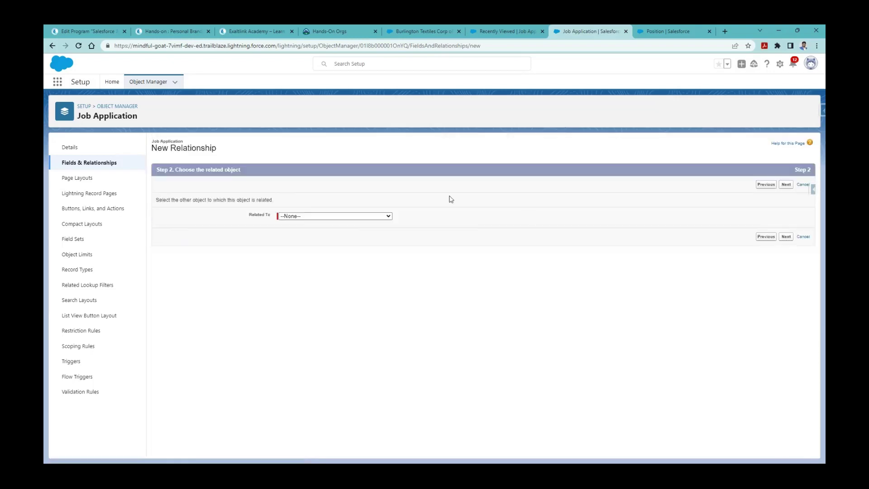
Relate the new lookup to the Position object and continue to its label and name settings
{"action": "left_click", "coordinate": [368, 216]}
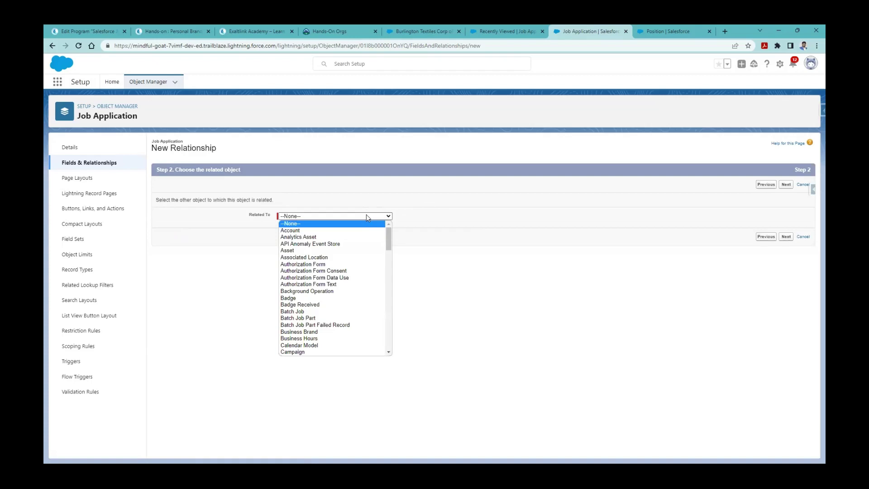
{"action": "key", "text": "l"}
{"action": "key", "text": "l"}
{"action": "key", "text": "l"}
{"action": "key", "text": "l"}
{"action": "key", "text": "l"}
{"action": "key", "text": "l"}
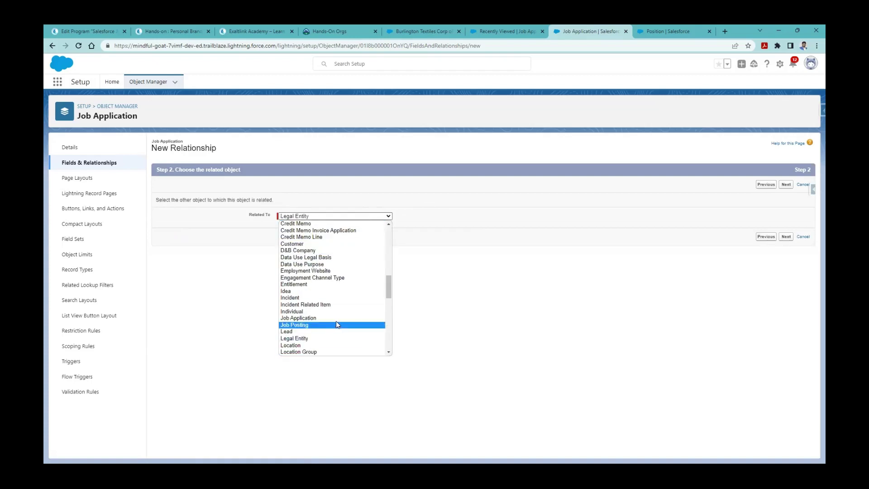
{"action": "key", "text": "p"}
{"action": "key", "text": "o"}
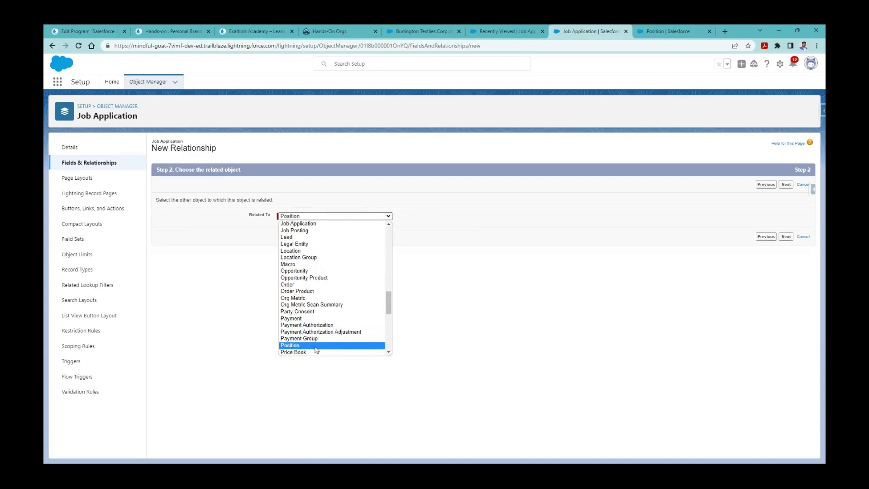
{"action": "left_click", "coordinate": [315, 345]}
{"action": "left_click", "coordinate": [788, 238]}
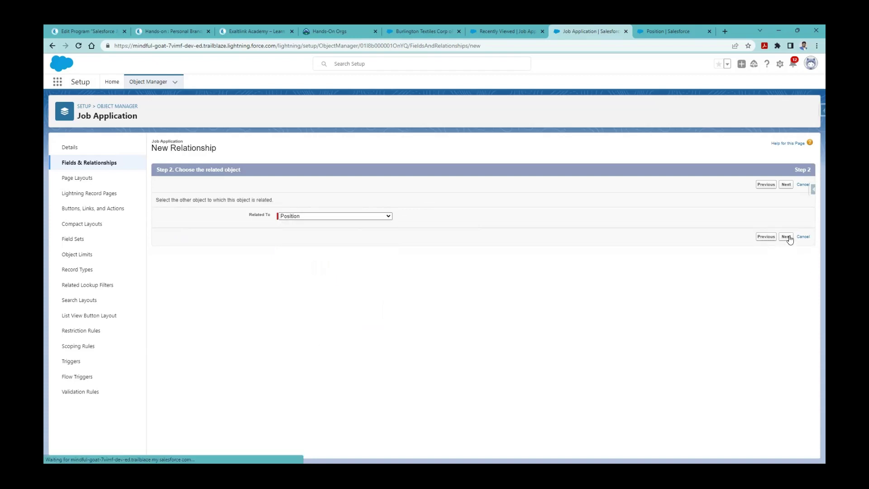
Accept Position as the field label and name with Job_Applications as the child relationship name, and continue to field-level security
{"action": "key", "text": "Tab"}
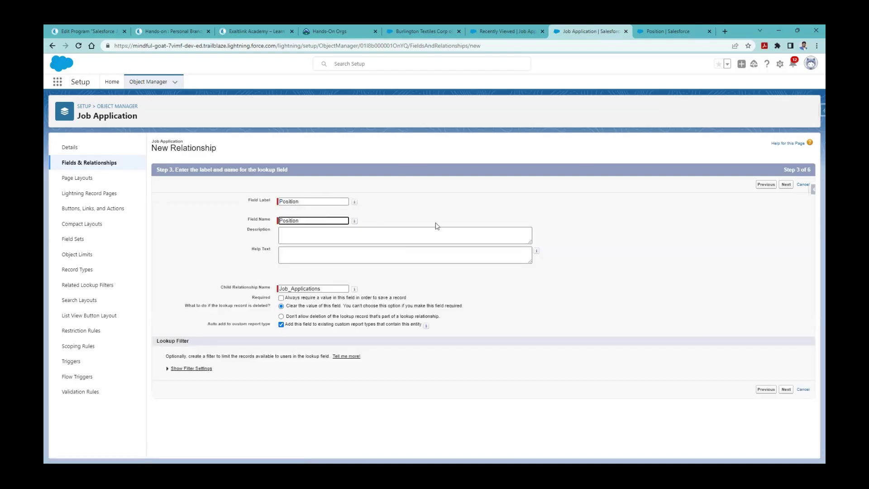
{"action": "left_click", "coordinate": [690, 347]}
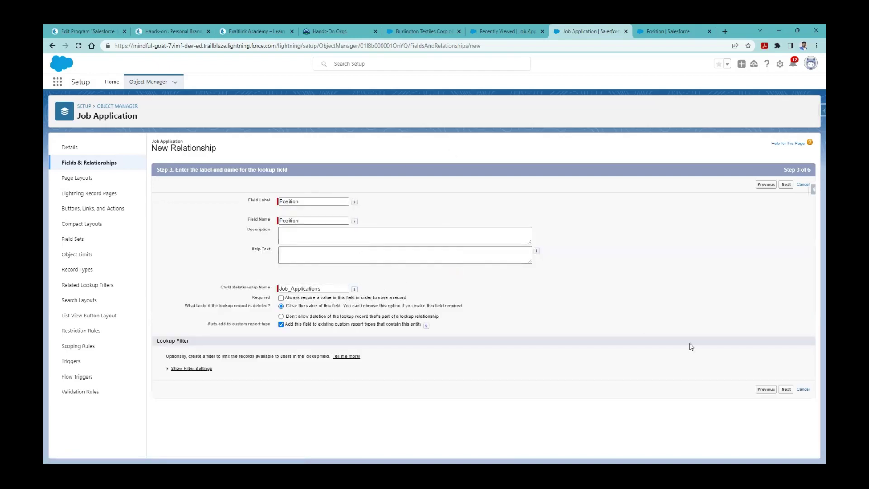
{"action": "left_click", "coordinate": [785, 389]}
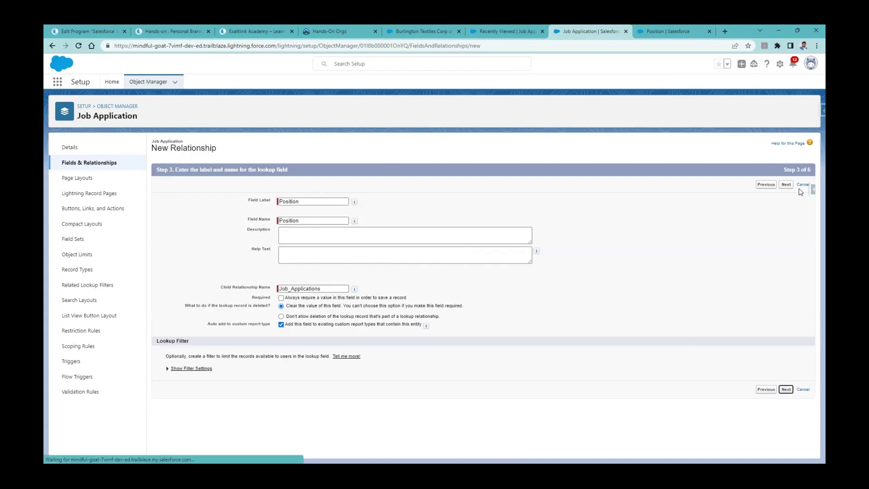
Make the Position lookup visible to all profiles, and save it with Job Application Layout and the Job Applications related list on Position Layout
{"action": "left_click", "coordinate": [595, 252]}
{"action": "left_click", "coordinate": [778, 185]}
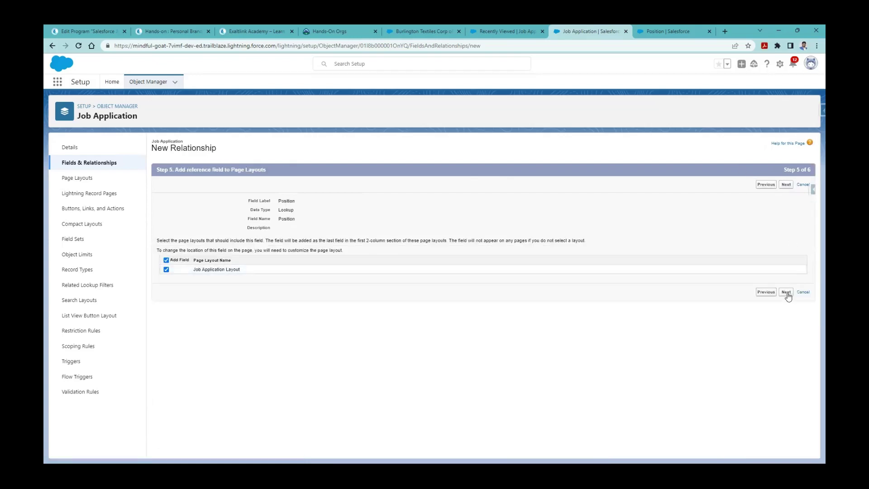
{"action": "left_click", "coordinate": [786, 293]}
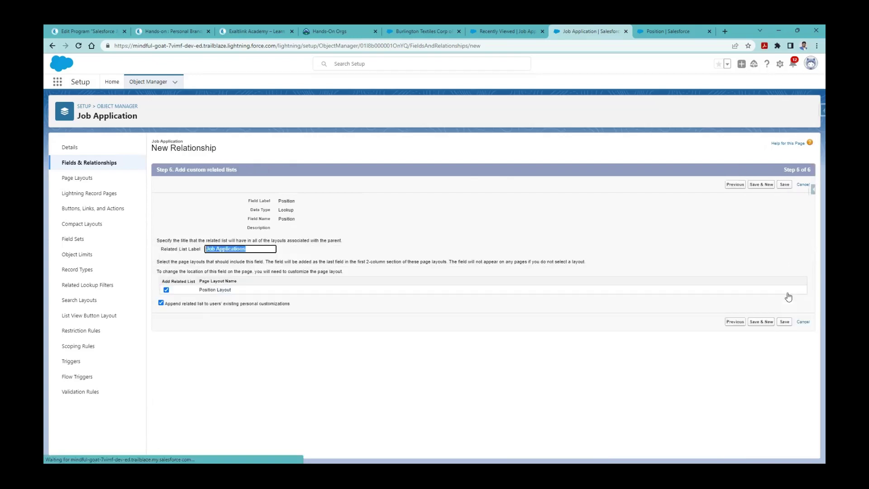
{"action": "left_click", "coordinate": [784, 322]}
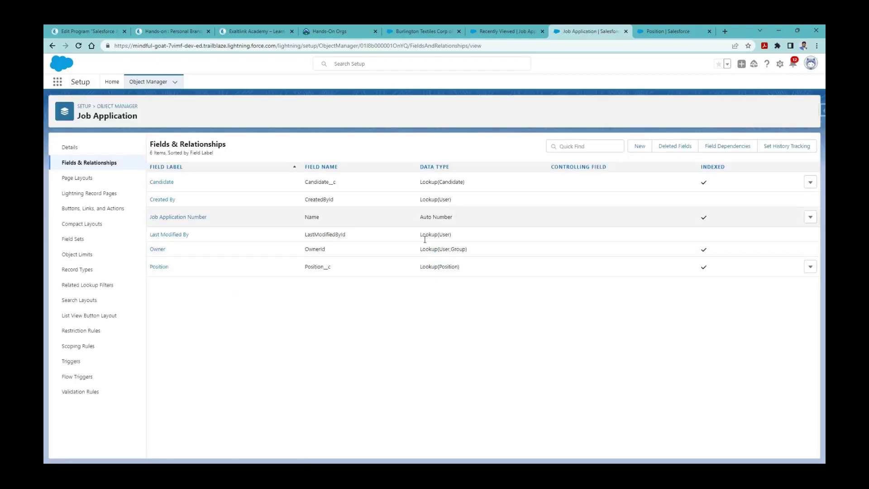
Compare the API field names of the Position and Candidate lookups in the field list
{"action": "left_click_drag", "start_coordinate": [338, 267], "coordinate": [295, 267]}
{"action": "left_click_drag", "start_coordinate": [339, 182], "coordinate": [304, 181]}
{"action": "left_click", "coordinate": [513, 103]}
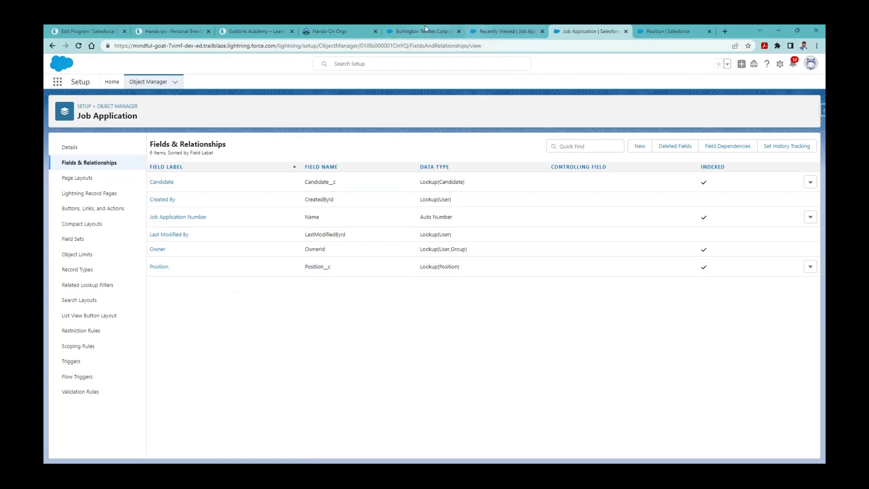
Review the position records in the Recruitment app and open the existing candidate record to inspect its details
{"action": "left_click", "coordinate": [487, 25]}
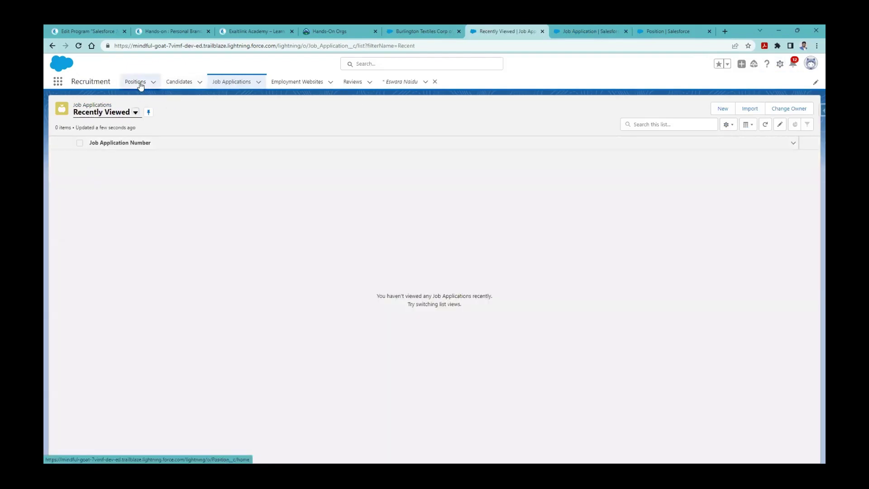
{"action": "left_click", "coordinate": [138, 82]}
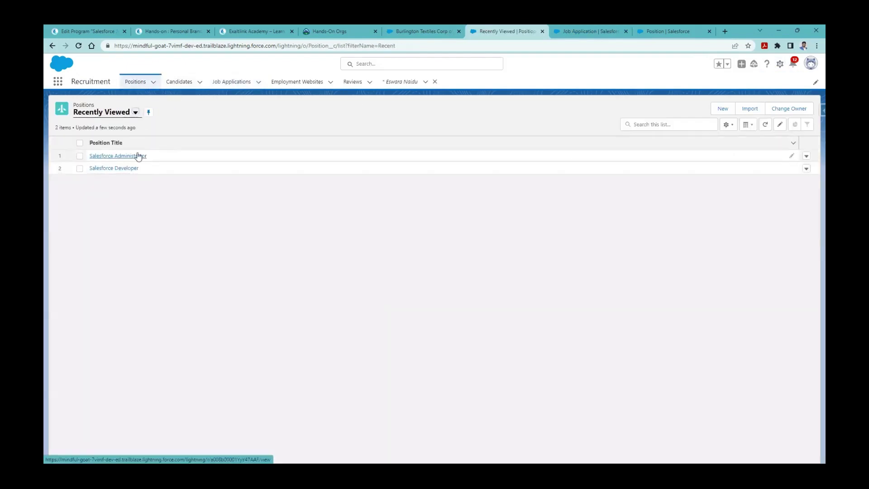
{"action": "left_click", "coordinate": [179, 82]}
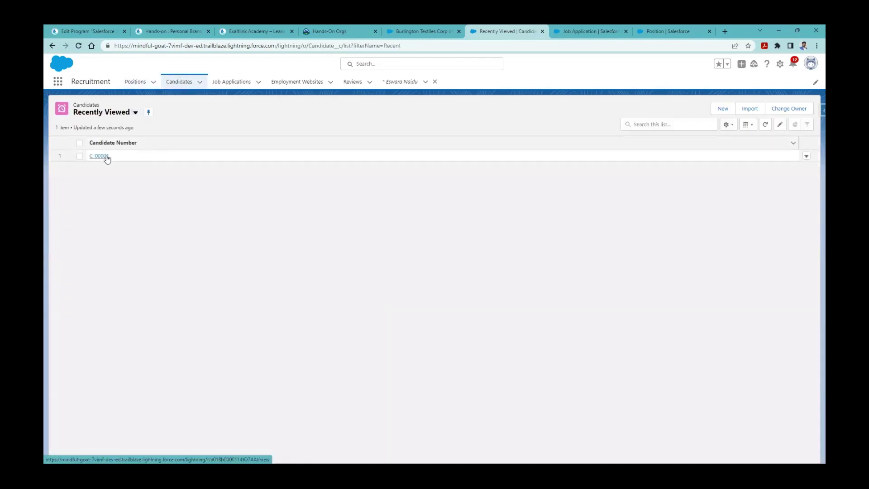
{"action": "left_click", "coordinate": [104, 156]}
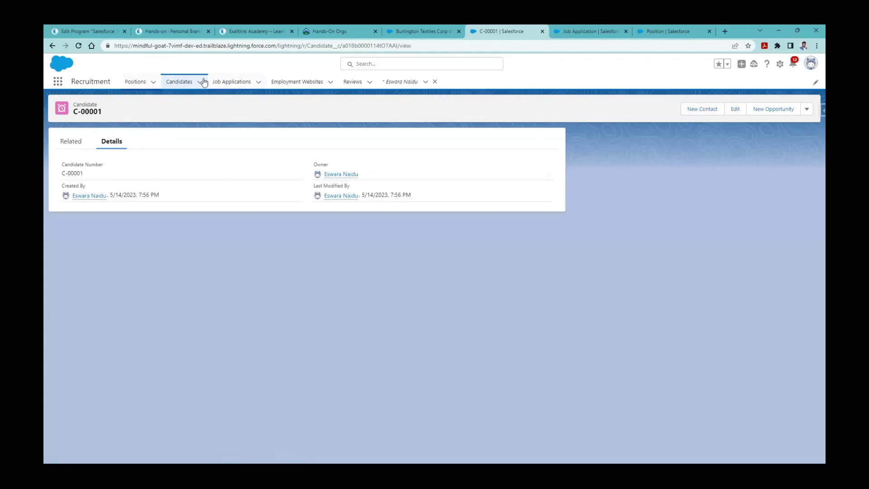
Create a new candidate record with its default values and return to the candidates list
{"action": "left_click", "coordinate": [181, 82]}
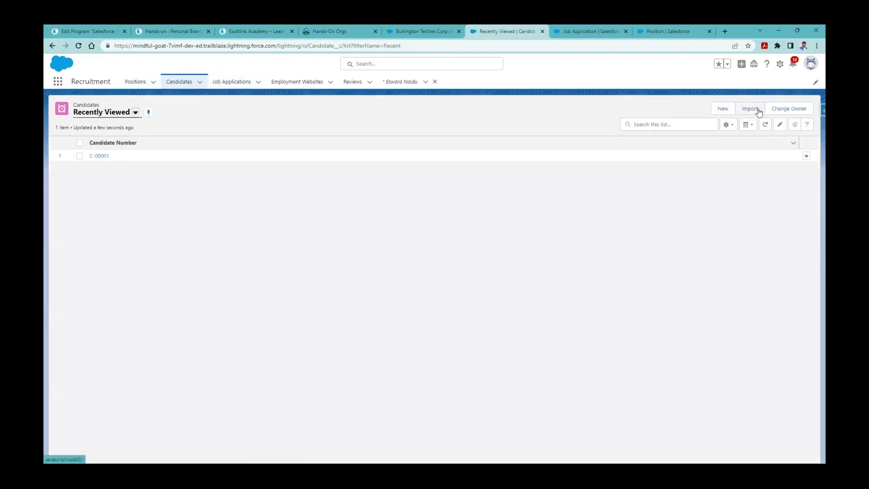
{"action": "left_click", "coordinate": [716, 109]}
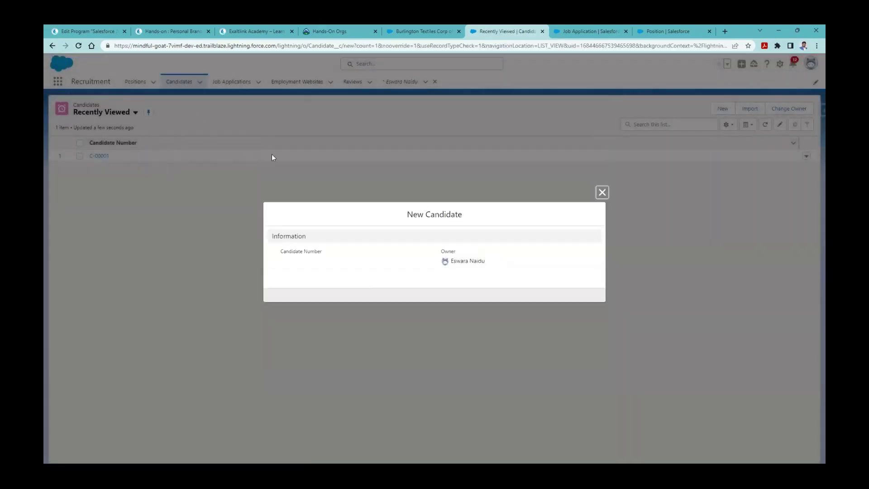
{"action": "left_click", "coordinate": [471, 289]}
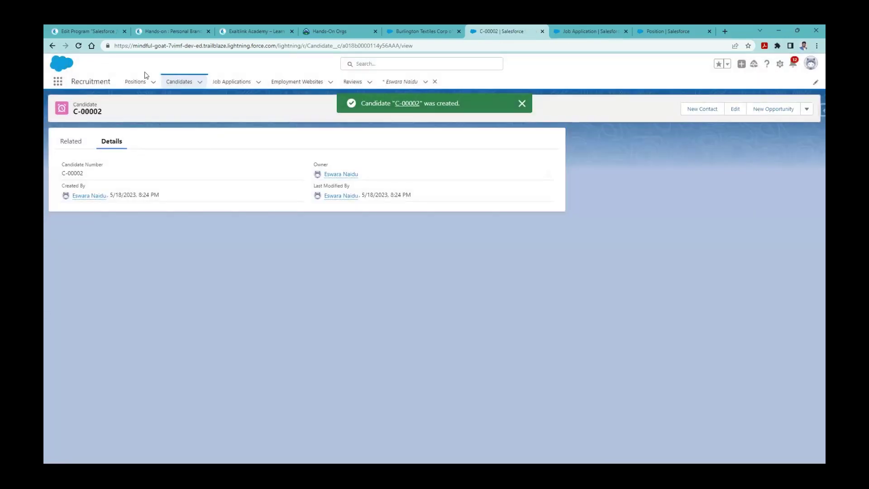
{"action": "left_click", "coordinate": [179, 82]}
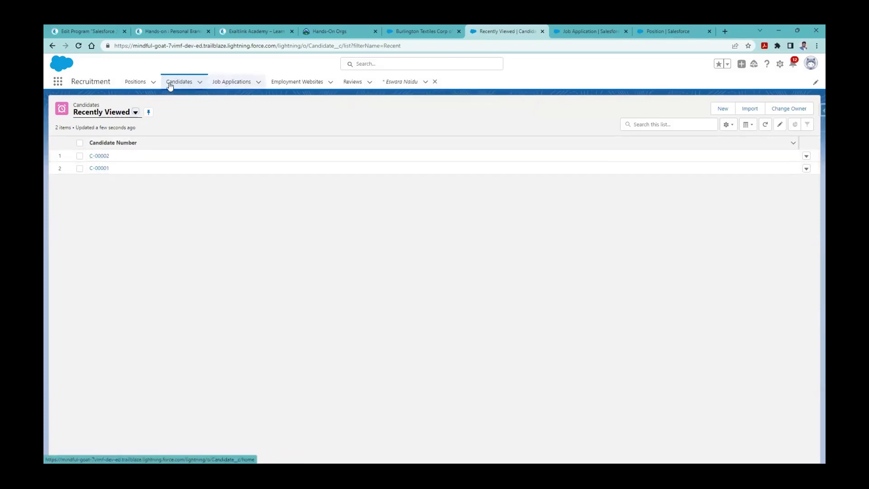
Create a job application linking the newly created candidate to the Salesforce Administrator position
{"action": "left_click", "coordinate": [228, 84]}
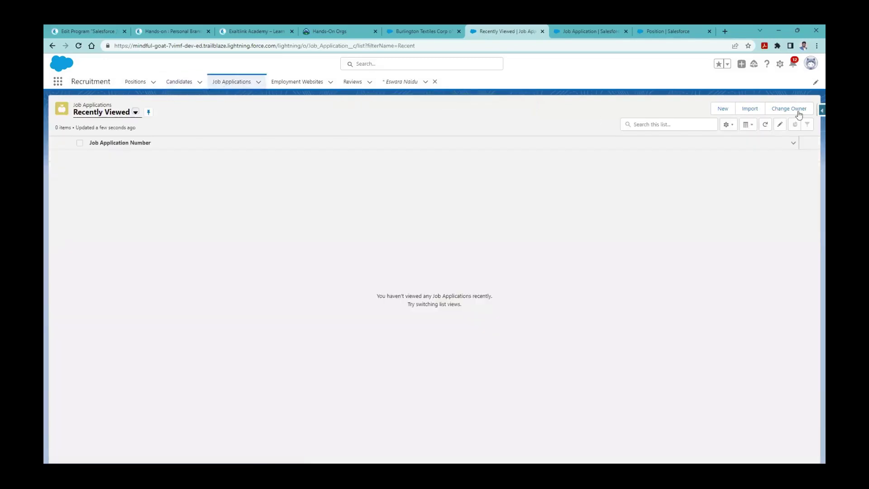
{"action": "left_click", "coordinate": [723, 108]}
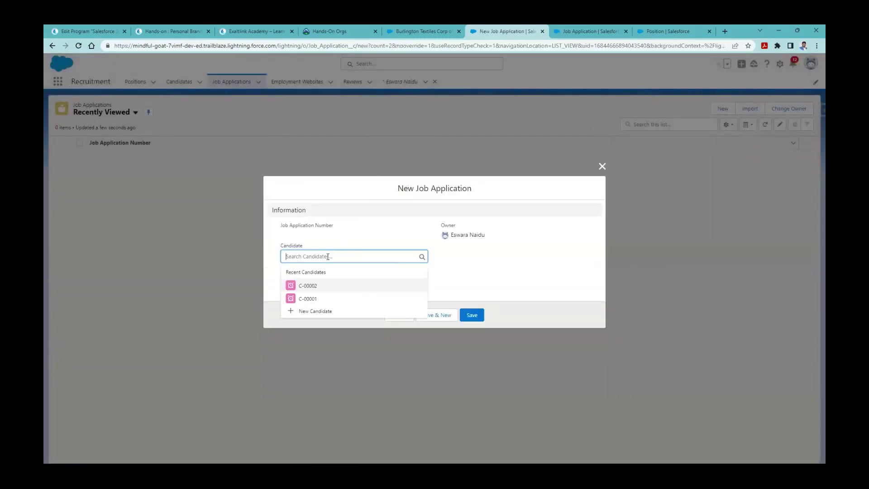
{"action": "left_click", "coordinate": [322, 285]}
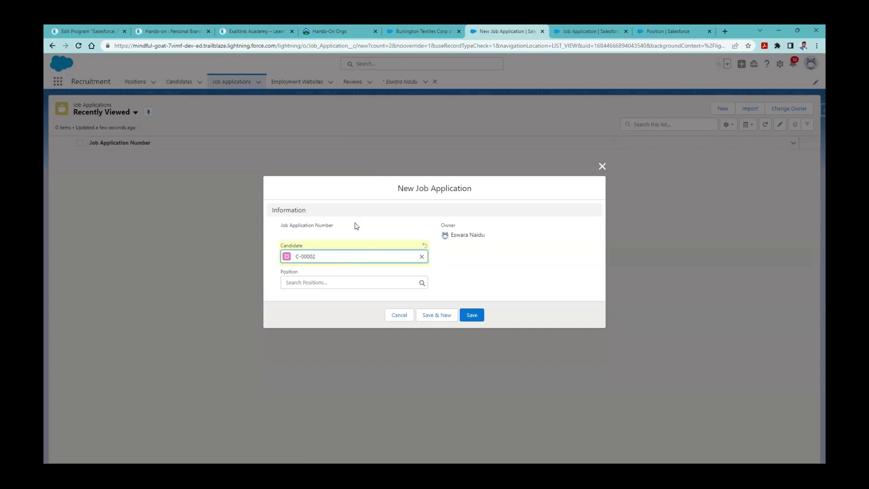
{"action": "left_click", "coordinate": [329, 282]}
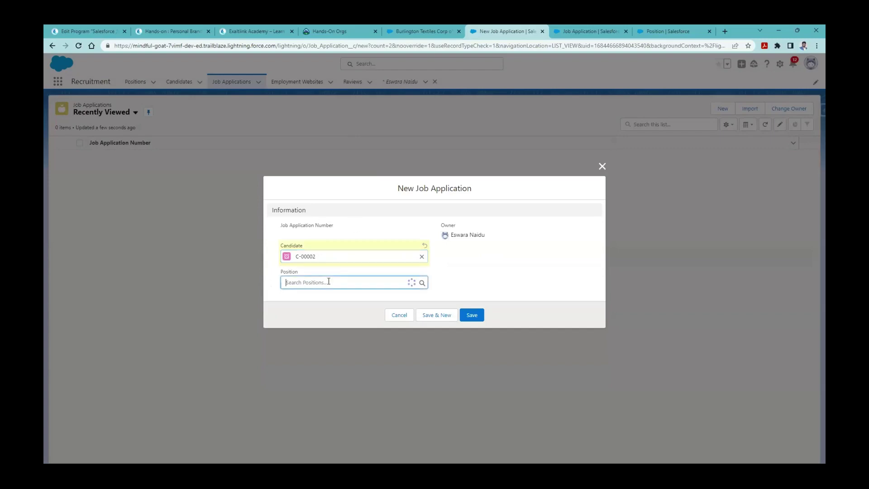
{"action": "left_click", "coordinate": [332, 313]}
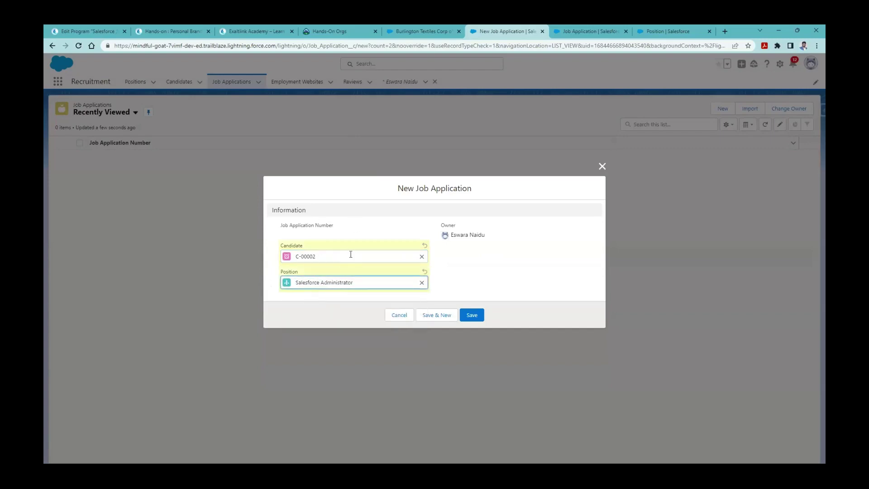
{"action": "left_click", "coordinate": [463, 318]}
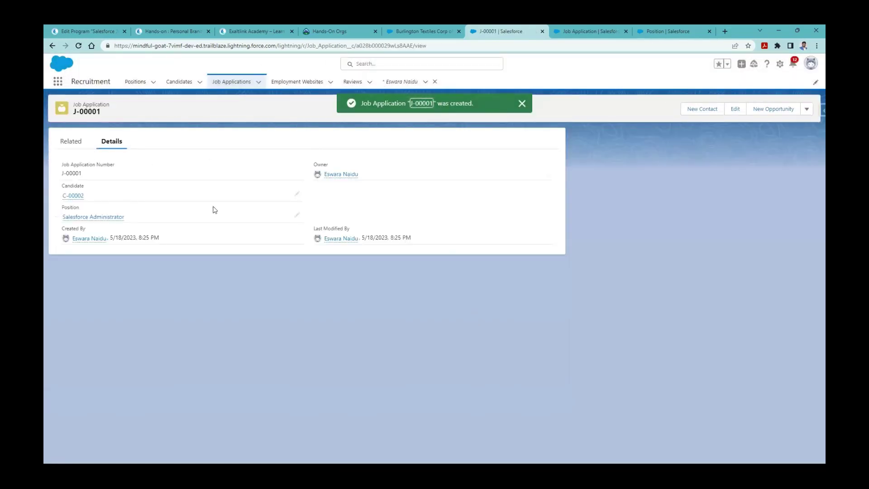
Create another job application linking the older candidate to the Salesforce Administrator position
{"action": "left_click", "coordinate": [225, 82]}
{"action": "left_click", "coordinate": [718, 108]}
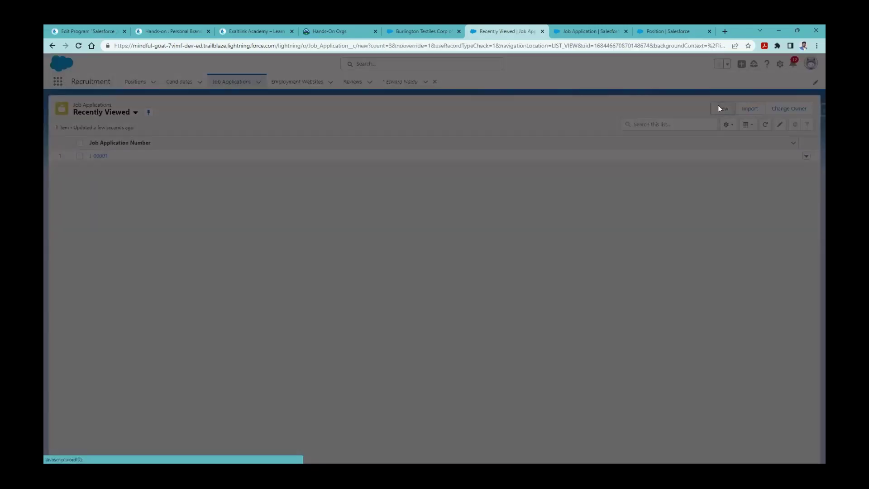
{"action": "left_click", "coordinate": [310, 281]}
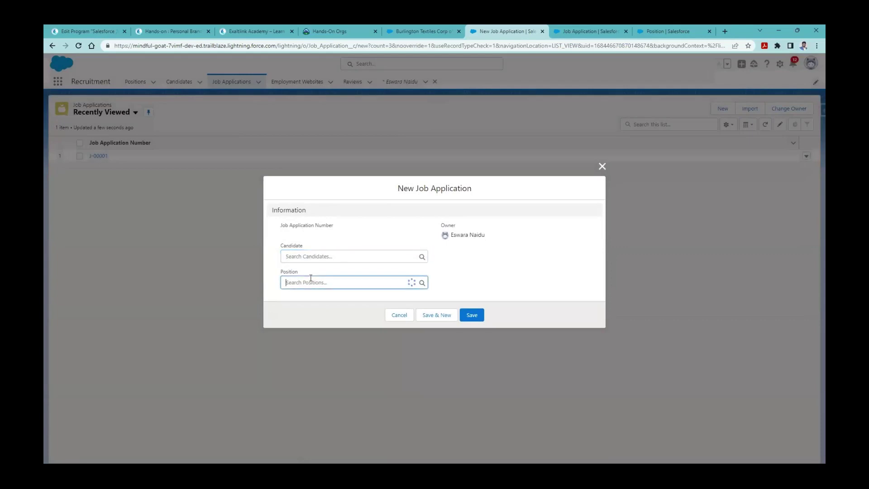
{"action": "left_click", "coordinate": [316, 310]}
{"action": "left_click", "coordinate": [324, 257]}
{"action": "left_click", "coordinate": [314, 285]}
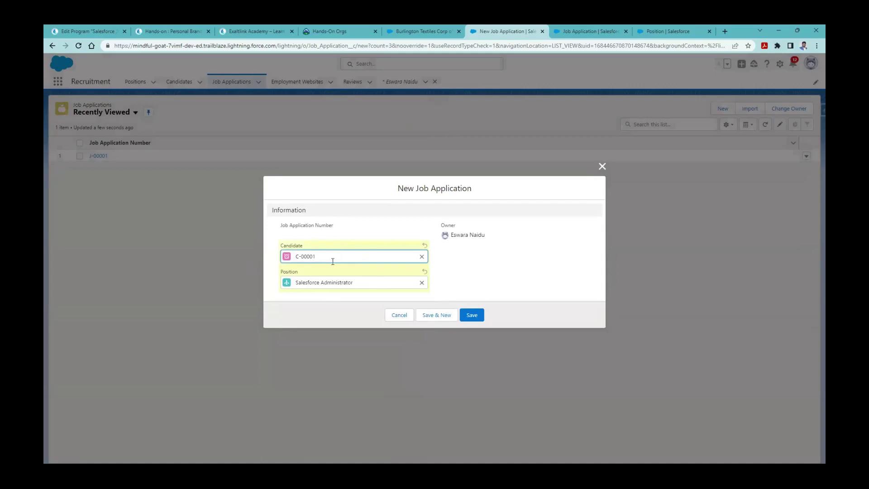
{"action": "left_click", "coordinate": [473, 317]}
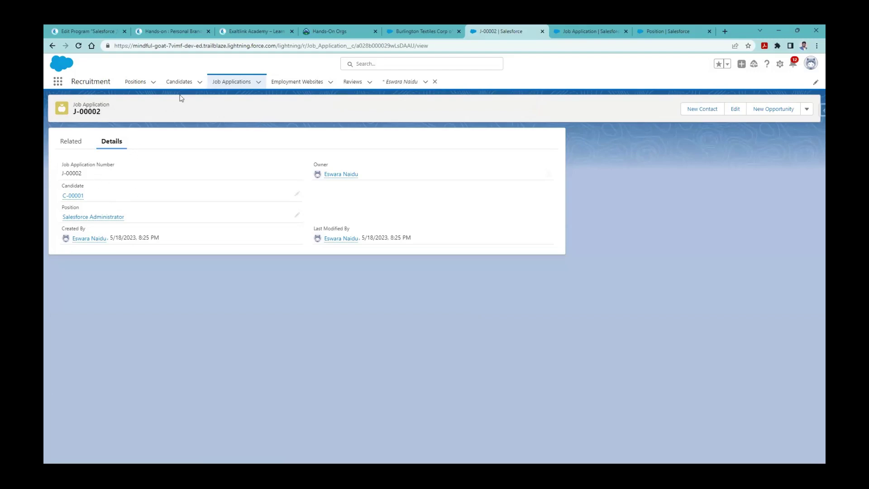
Check the Salesforce Administrator position record's details and related lists for linked job applications
{"action": "left_click", "coordinate": [138, 82]}
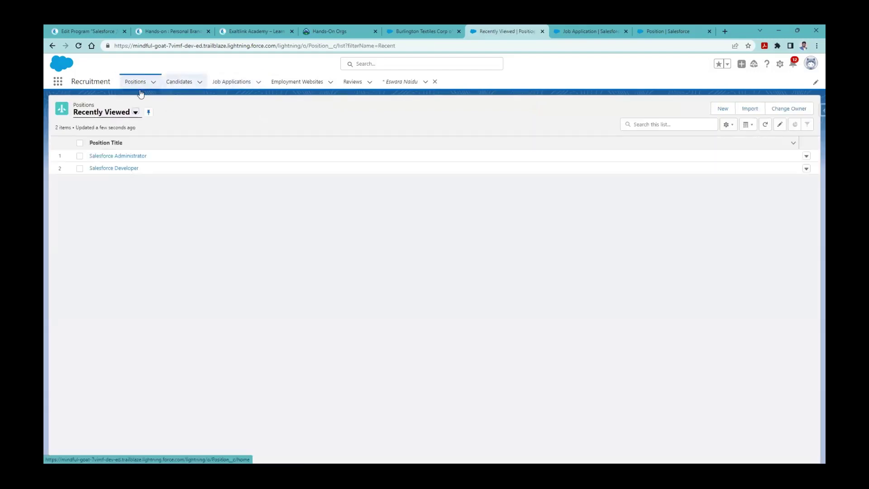
{"action": "left_click", "coordinate": [118, 157]}
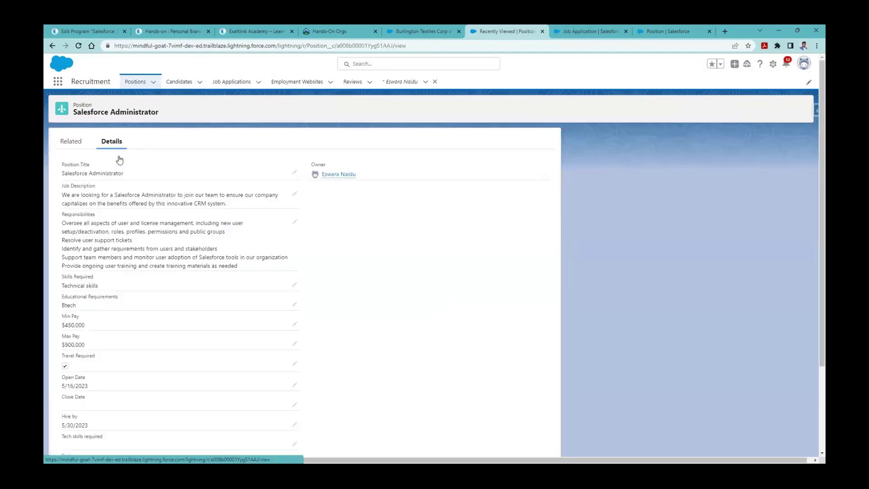
{"action": "left_click", "coordinate": [75, 139]}
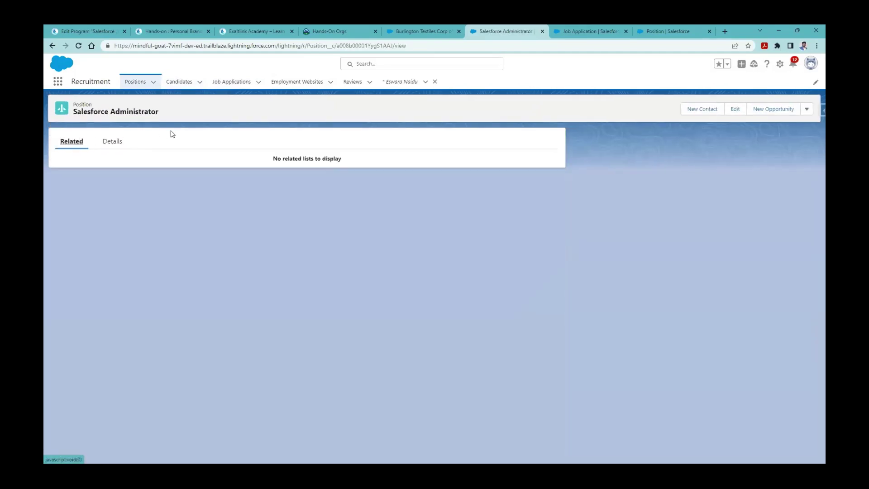
{"action": "left_click", "coordinate": [112, 142]}
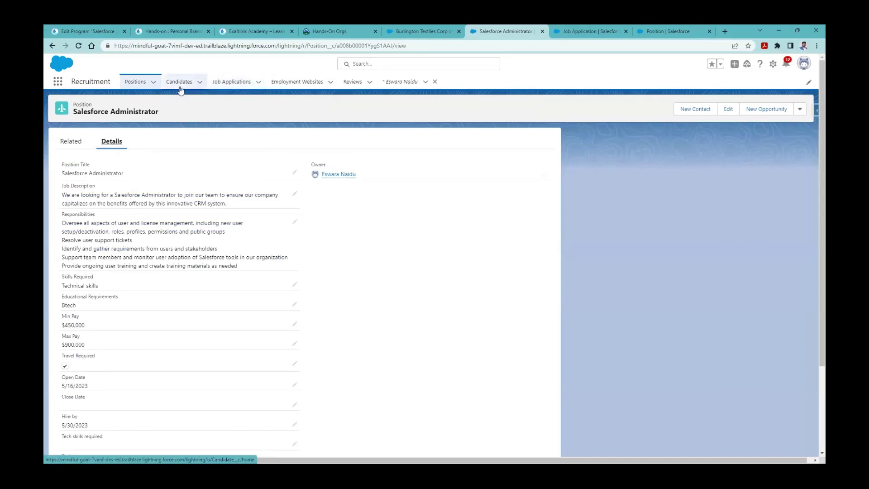
{"action": "left_click", "coordinate": [79, 141]}
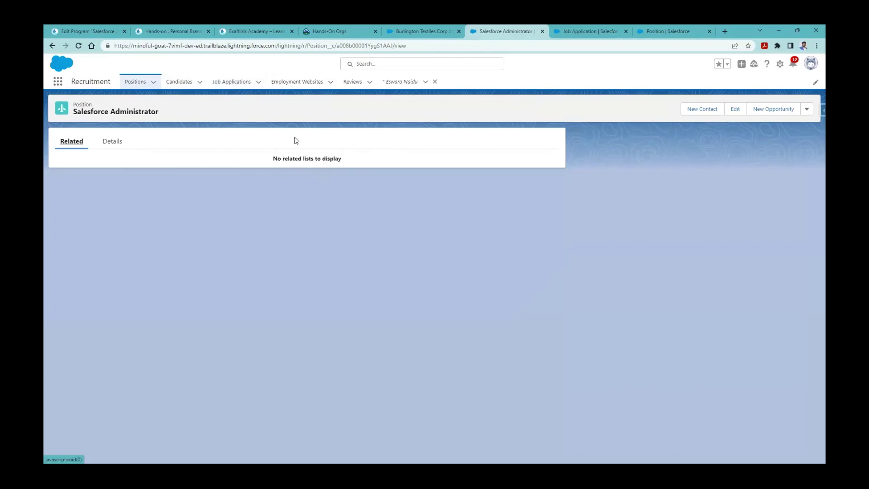
Open the newest candidate record and compare its related job applications with its details
{"action": "left_click", "coordinate": [181, 81]}
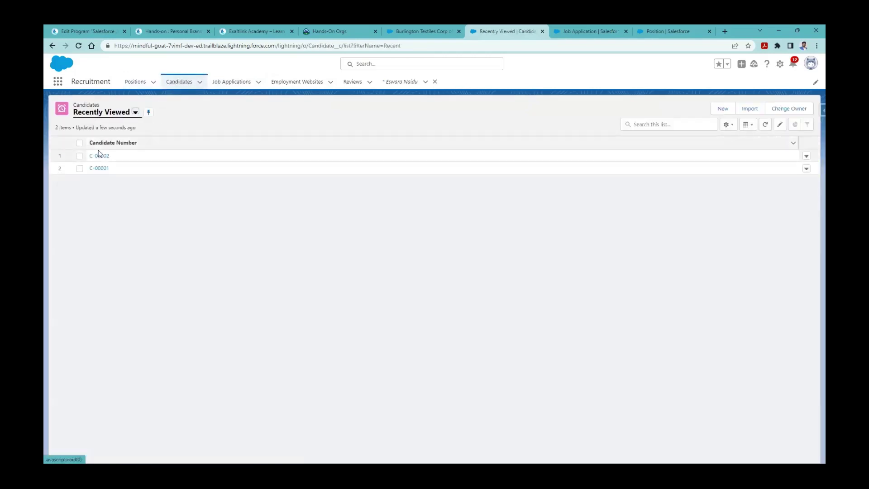
{"action": "left_click", "coordinate": [99, 155]}
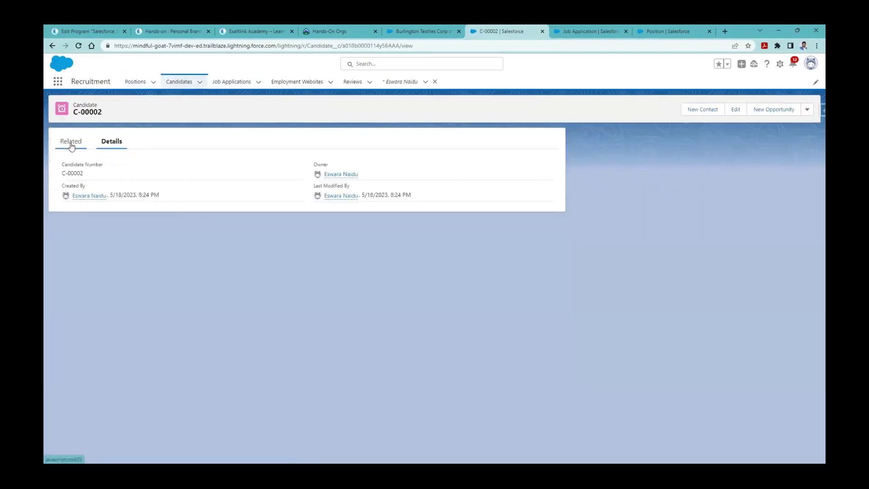
{"action": "left_click", "coordinate": [71, 144]}
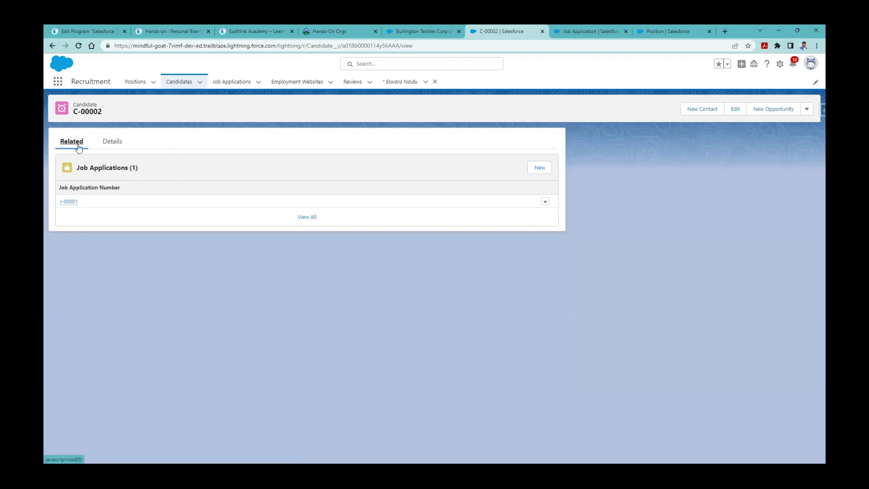
{"action": "left_click", "coordinate": [118, 144]}
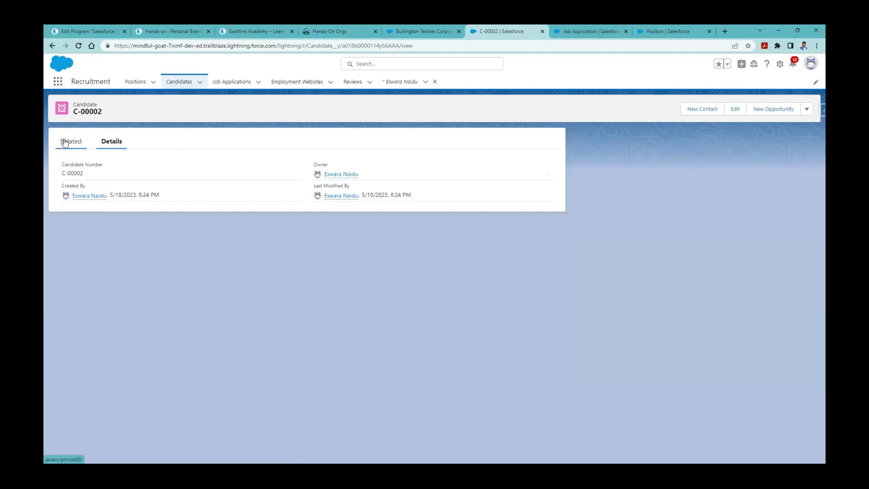
{"action": "left_click", "coordinate": [71, 141]}
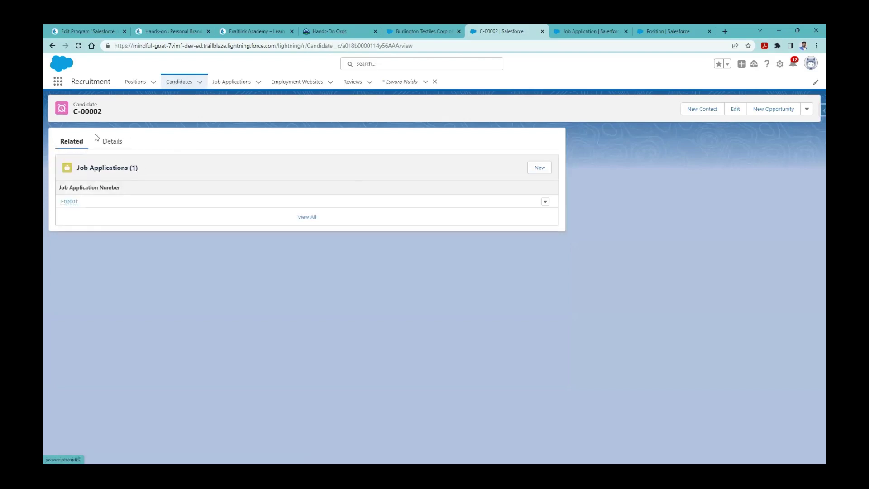
Check the older candidate's related job applications and open the linked application record
{"action": "left_click", "coordinate": [185, 82]}
{"action": "left_click", "coordinate": [100, 169]}
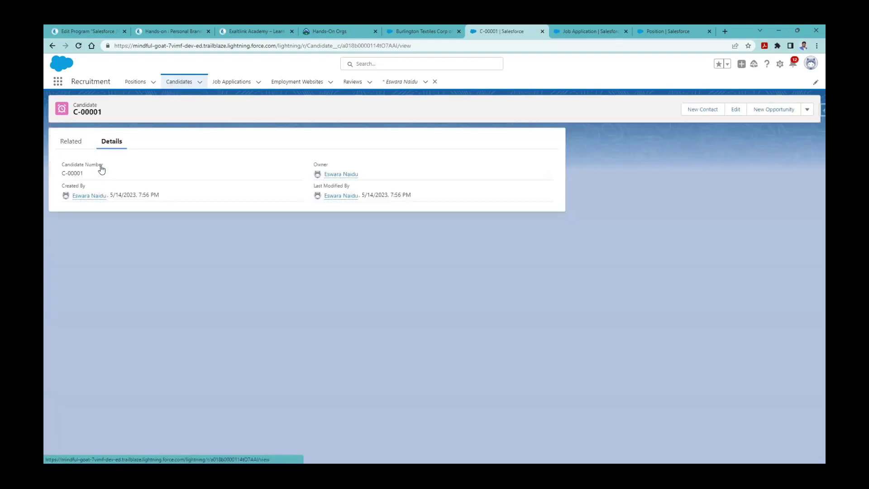
{"action": "left_click", "coordinate": [69, 142]}
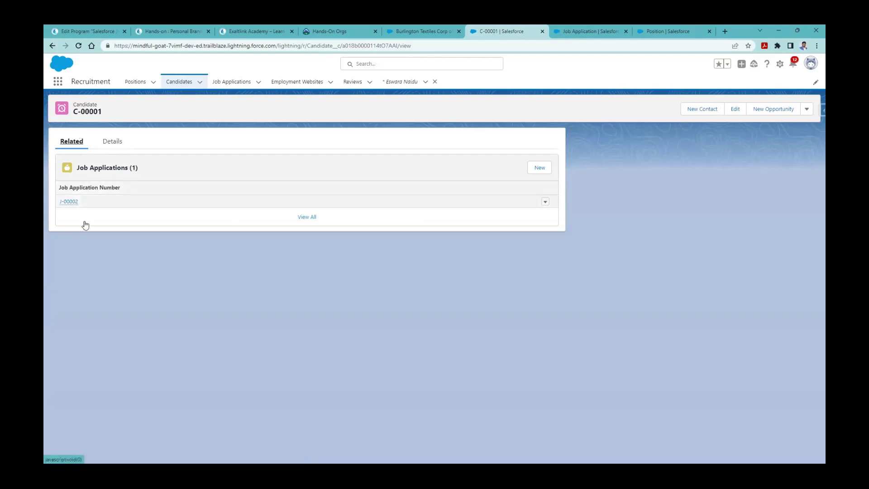
{"action": "left_click", "coordinate": [70, 201]}
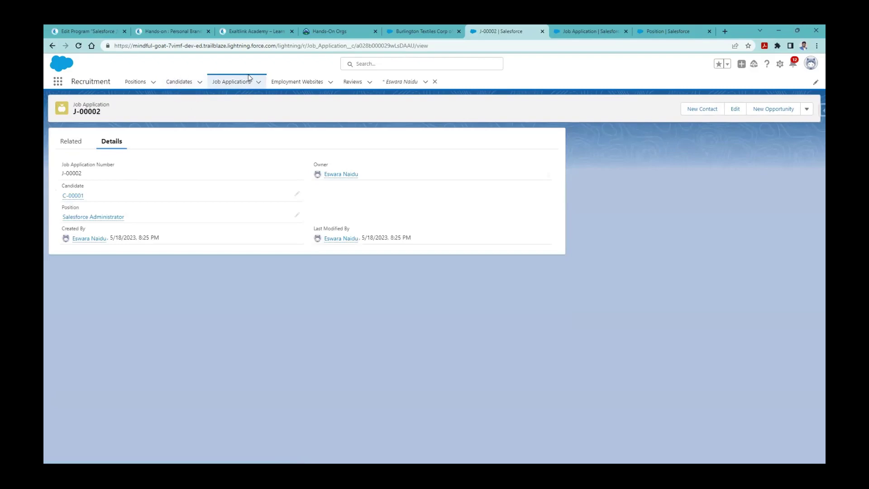
Reopen the Salesforce Administrator position and recheck its related lists
{"action": "left_click", "coordinate": [141, 83]}
{"action": "left_click", "coordinate": [97, 157]}
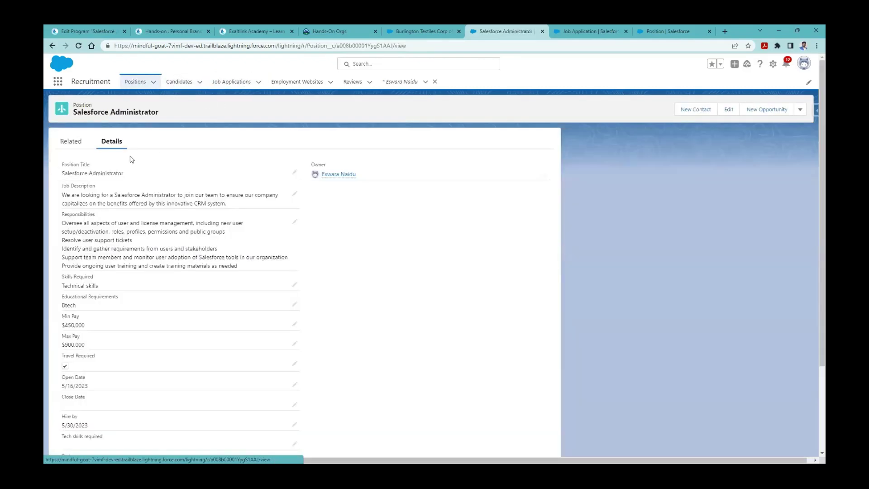
{"action": "left_click", "coordinate": [72, 141]}
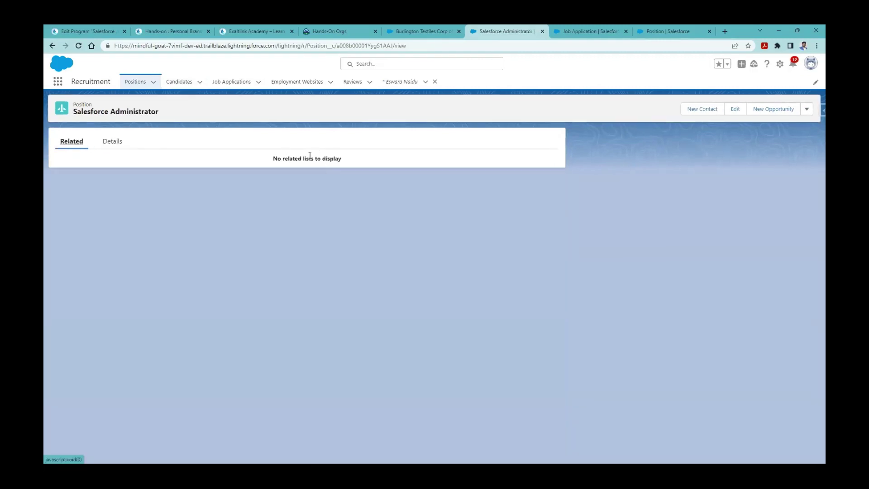
Clear the site's stored data with the browser developer tools and reload the position page
{"action": "right_click", "coordinate": [481, 119]}
{"action": "left_click", "coordinate": [504, 246]}
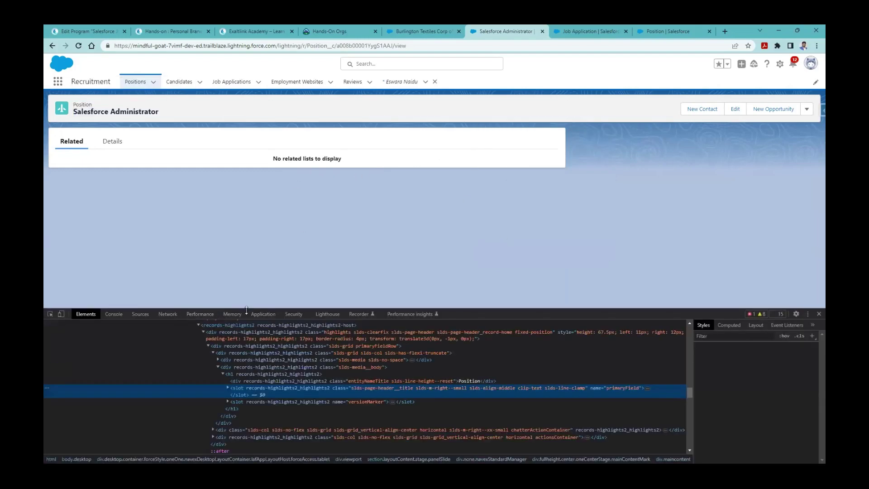
{"action": "left_click", "coordinate": [273, 314]}
{"action": "scroll", "coordinate": [202, 405], "scroll_direction": "down", "scroll_amount": 2}
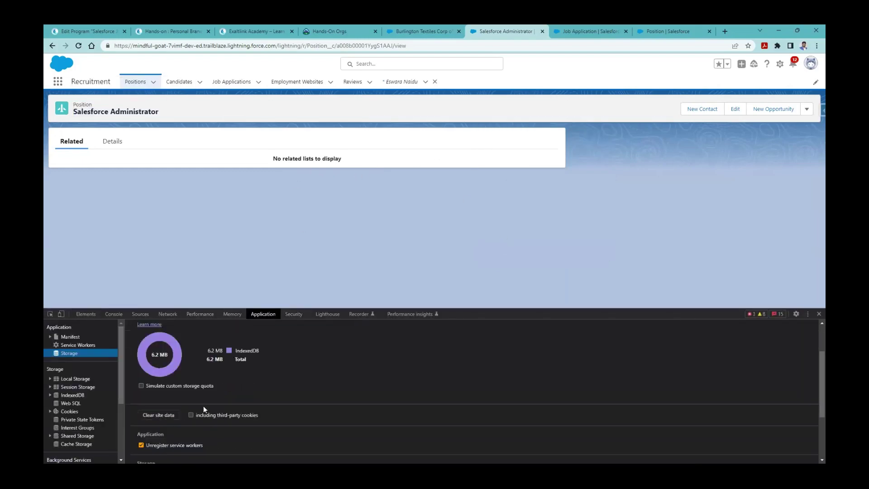
{"action": "left_click", "coordinate": [157, 387]}
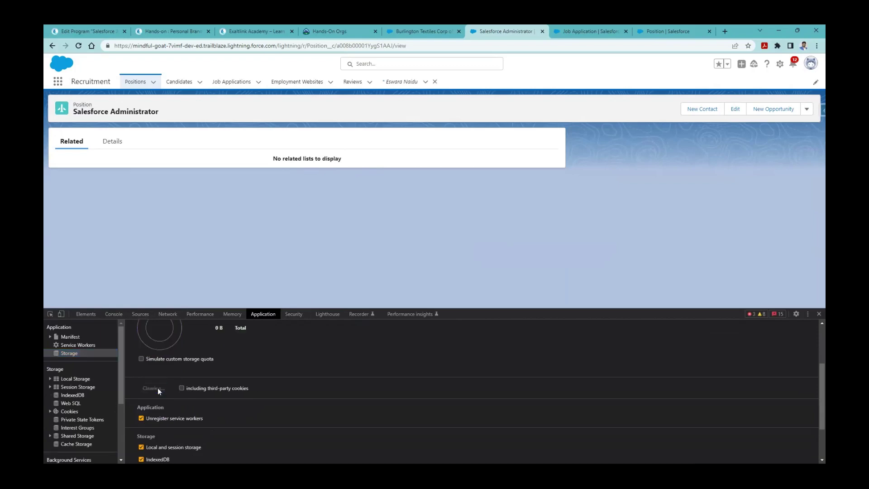
{"action": "left_click", "coordinate": [79, 45]}
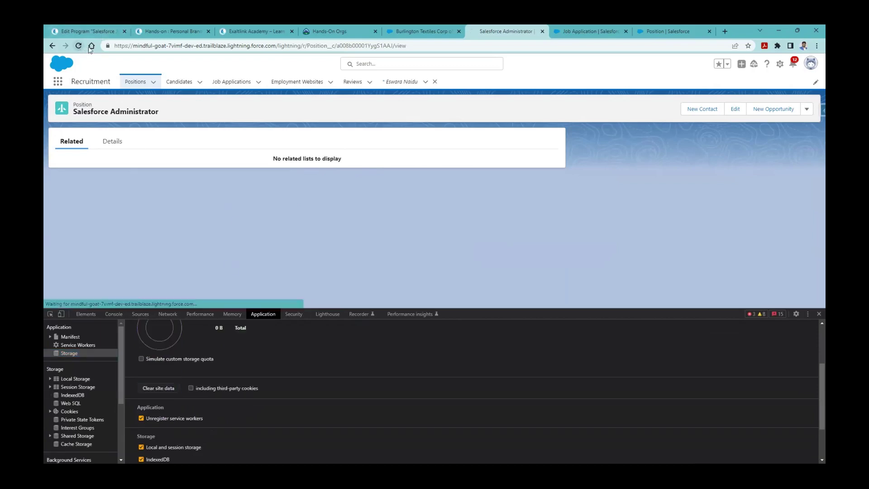
{"action": "left_click", "coordinate": [504, 46]}
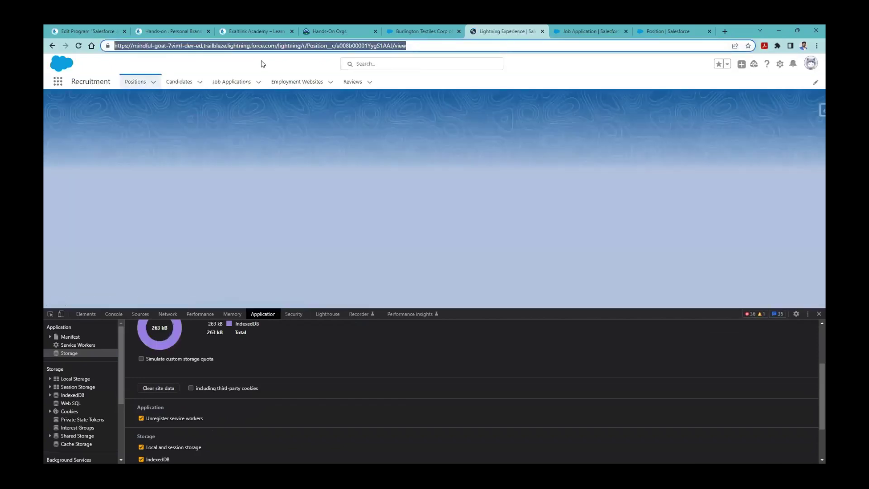
Show the reloaded position's related job applications, close the developer tools, and open the first application's details
{"action": "left_click", "coordinate": [78, 144]}
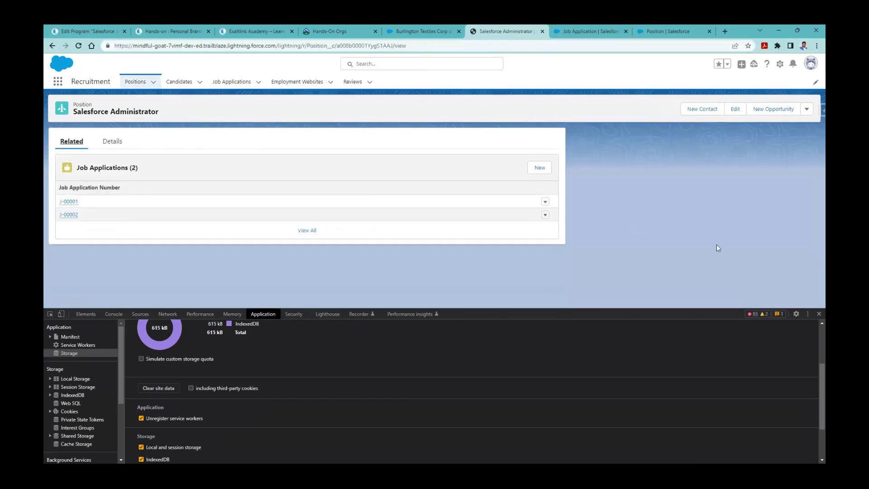
{"action": "left_click", "coordinate": [818, 314]}
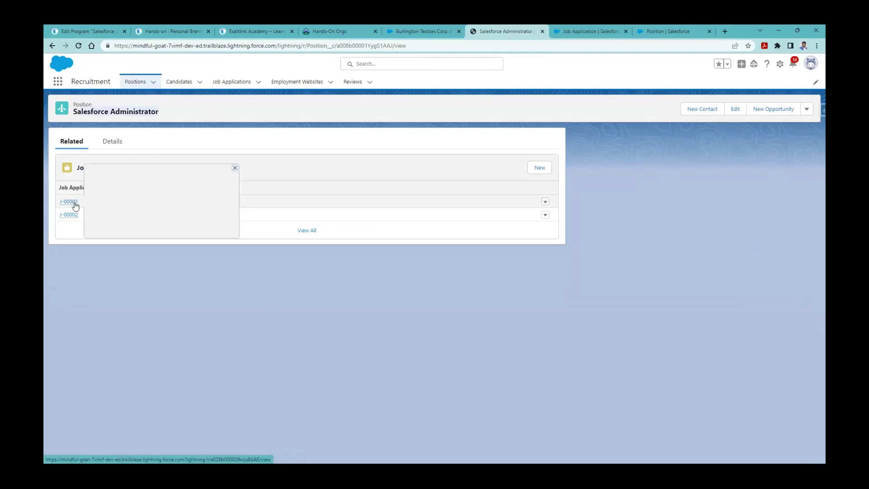
{"action": "mouse_move", "coordinate": [72, 217]}
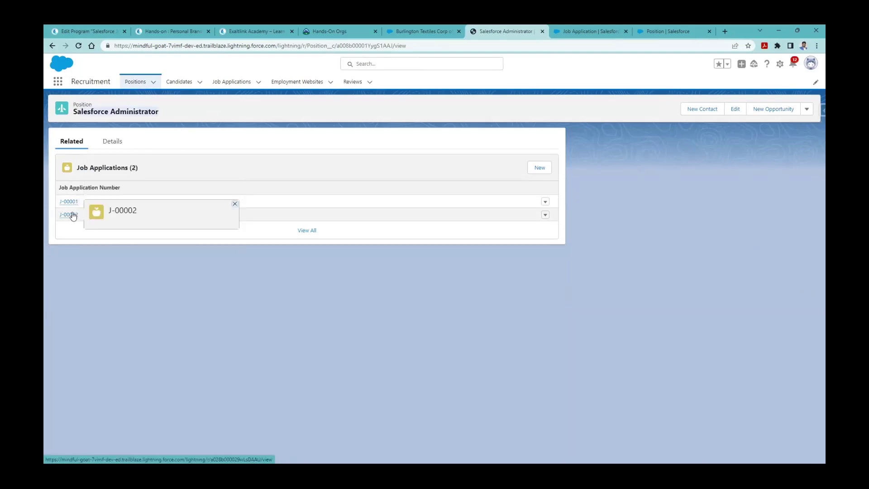
{"action": "left_click", "coordinate": [68, 201]}
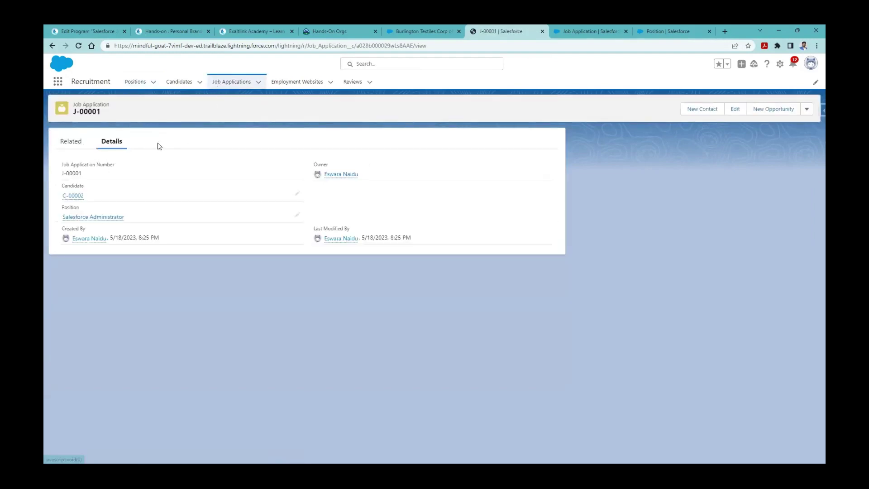
Switch to the Excel requirements workbook, check the Review object's Job Application field row, and return to the Salesforce job application
{"action": "mouse_move", "coordinate": [429, 466]}
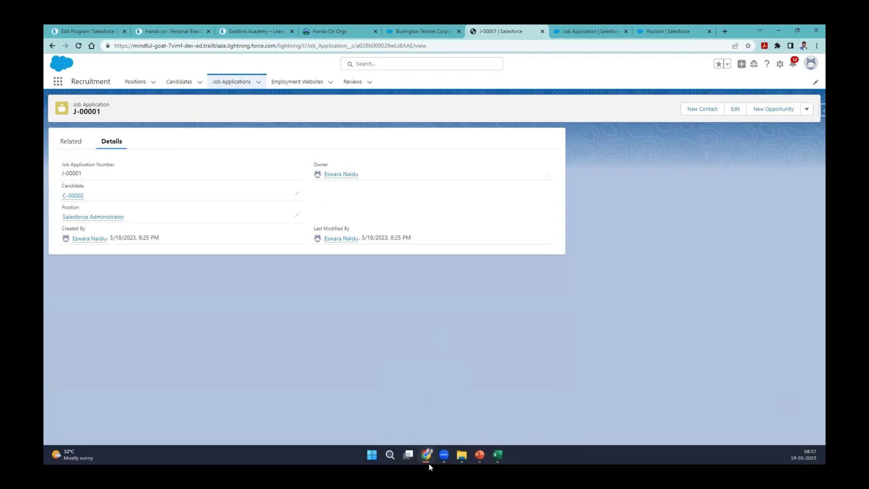
{"action": "left_click", "coordinate": [499, 454]}
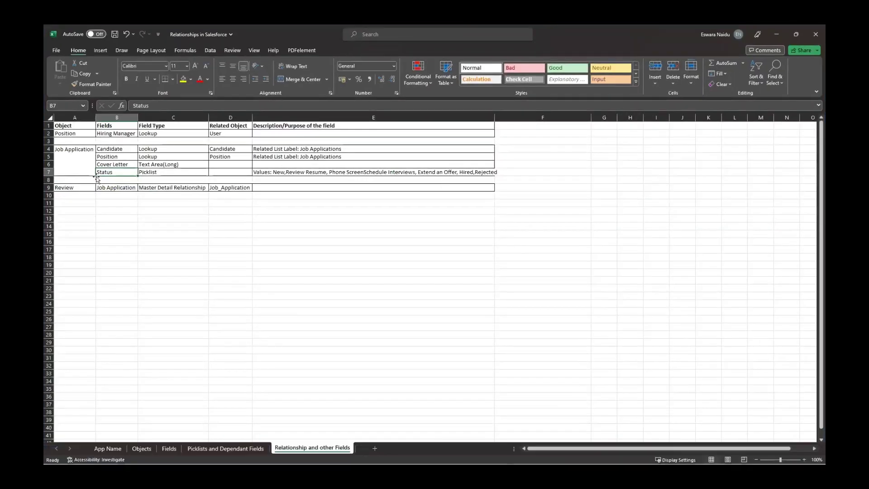
{"action": "left_click", "coordinate": [68, 186]}
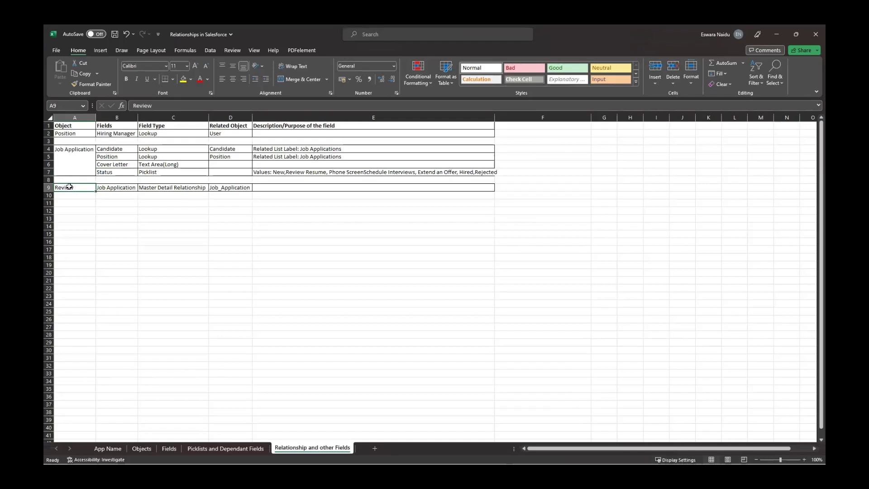
{"action": "left_click", "coordinate": [109, 188]}
{"action": "left_click", "coordinate": [479, 454]}
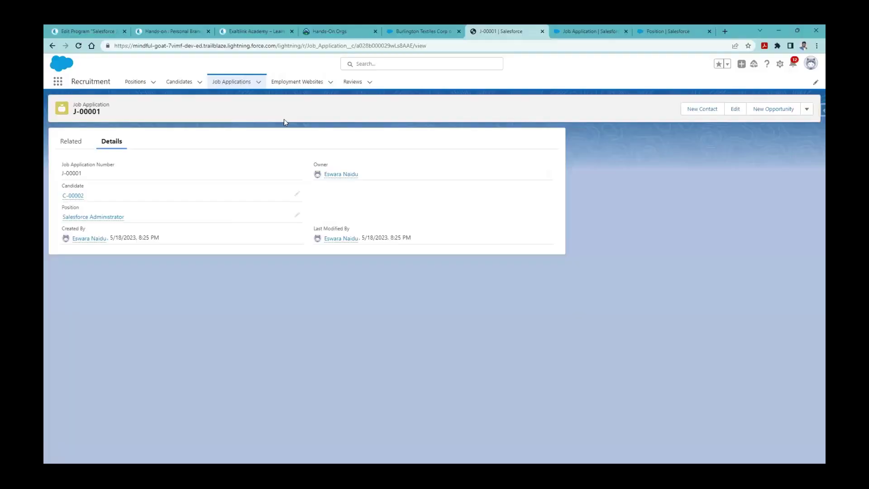
Annotate the screen with an arrow from Reviews to a boxed feedback note, circle the job application, and clear the drawings
{"action": "mouse_move", "coordinate": [350, 89]}
{"action": "left_mouse_down"}
{"action": "mouse_move", "coordinate": [399, 173]}
{"action": "mouse_move", "coordinate": [497, 145]}
{"action": "left_mouse_up"}
{"action": "mouse_move", "coordinate": [101, 89]}
{"action": "left_mouse_down"}
{"action": "mouse_move", "coordinate": [110, 123]}
{"action": "mouse_move", "coordinate": [105, 93]}
{"action": "left_mouse_up"}
{"action": "mouse_move", "coordinate": [432, 180]}
{"action": "left_mouse_down"}
{"action": "mouse_move", "coordinate": [498, 159]}
{"action": "mouse_move", "coordinate": [412, 158]}
{"action": "mouse_move", "coordinate": [429, 187]}
{"action": "left_mouse_up"}
{"action": "left_click_drag", "start_coordinate": [468, 140], "coordinate": [503, 158]}
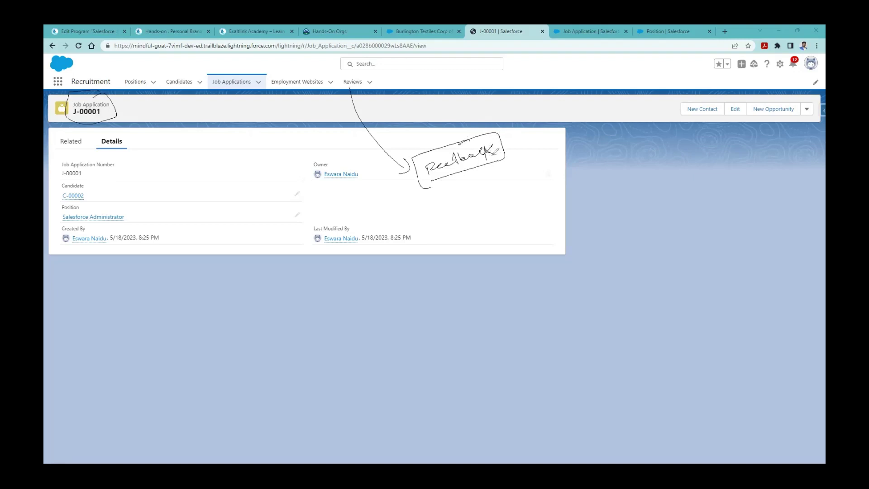
{"action": "left_click_drag", "start_coordinate": [131, 219], "coordinate": [139, 212]}
{"action": "left_click_drag", "start_coordinate": [110, 113], "coordinate": [123, 108]}
{"action": "mouse_move", "coordinate": [357, 78]}
{"action": "left_mouse_down"}
{"action": "mouse_move", "coordinate": [344, 86]}
{"action": "mouse_move", "coordinate": [349, 77]}
{"action": "left_mouse_up"}
{"action": "left_click_drag", "start_coordinate": [466, 168], "coordinate": [476, 170]}
{"action": "mouse_move", "coordinate": [508, 153]}
{"action": "left_mouse_down"}
{"action": "mouse_move", "coordinate": [528, 180]}
{"action": "mouse_move", "coordinate": [519, 230]}
{"action": "left_mouse_up"}
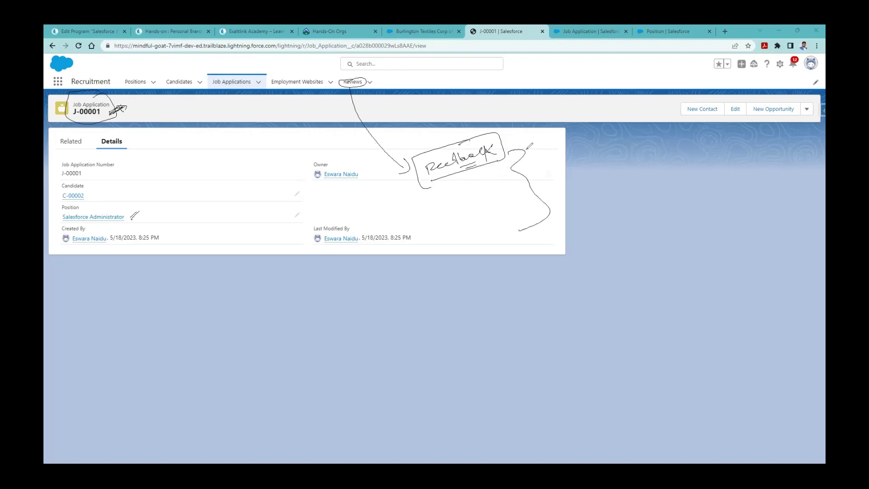
{"action": "left_click_drag", "start_coordinate": [110, 114], "coordinate": [111, 113]}
{"action": "key", "text": "e"}
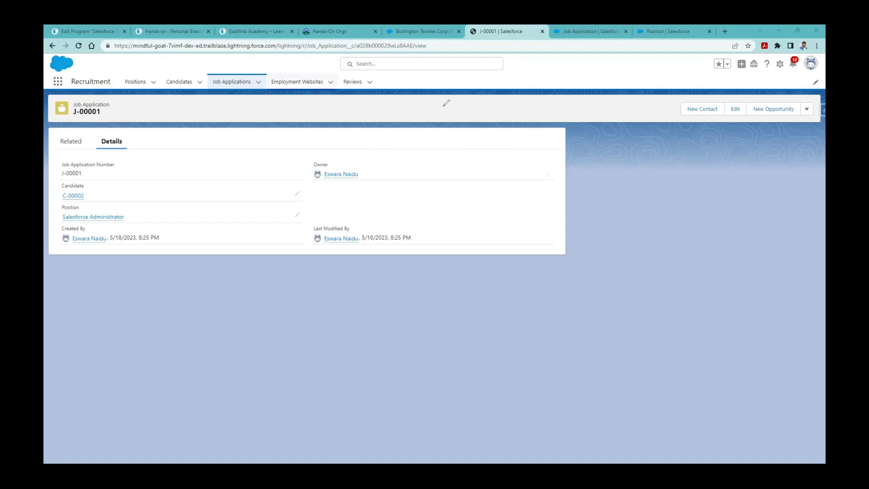
Sketch Job Application as parent and Review as child on screen, with an arrow linking Reviews to Job Applications, and clear the sketch
{"action": "left_click_drag", "start_coordinate": [239, 85], "coordinate": [288, 90]}
{"action": "left_click_drag", "start_coordinate": [241, 84], "coordinate": [350, 91]}
{"action": "left_click_drag", "start_coordinate": [236, 97], "coordinate": [274, 95]}
{"action": "left_click_drag", "start_coordinate": [475, 156], "coordinate": [469, 167]}
{"action": "left_click_drag", "start_coordinate": [465, 157], "coordinate": [500, 167]}
{"action": "left_click_drag", "start_coordinate": [486, 162], "coordinate": [501, 159]}
{"action": "mouse_move", "coordinate": [553, 152]}
{"action": "left_mouse_down"}
{"action": "mouse_move", "coordinate": [547, 162]}
{"action": "mouse_move", "coordinate": [564, 152]}
{"action": "mouse_move", "coordinate": [628, 148]}
{"action": "left_mouse_up"}
{"action": "left_click_drag", "start_coordinate": [529, 139], "coordinate": [555, 264]}
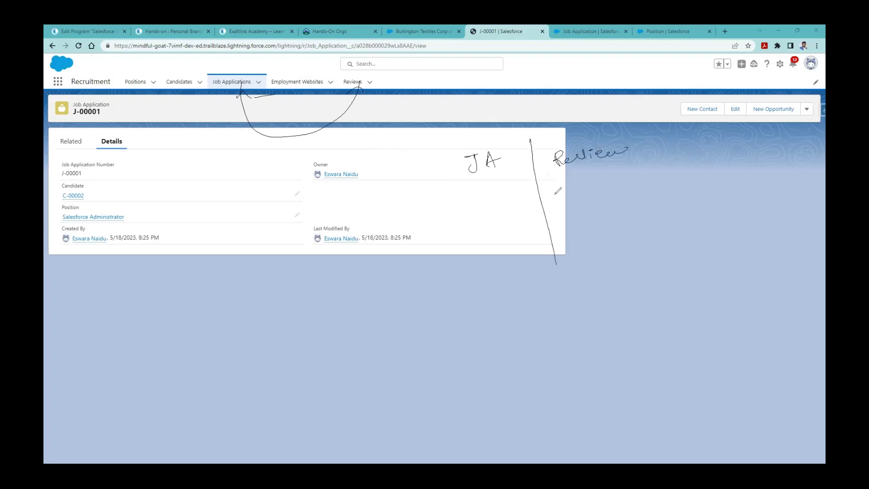
{"action": "left_click_drag", "start_coordinate": [638, 165], "coordinate": [554, 175]}
{"action": "left_click_drag", "start_coordinate": [554, 175], "coordinate": [556, 180]}
{"action": "left_click_drag", "start_coordinate": [583, 182], "coordinate": [584, 199]}
{"action": "left_click_drag", "start_coordinate": [597, 201], "coordinate": [648, 200]}
{"action": "left_click_drag", "start_coordinate": [461, 186], "coordinate": [517, 171]}
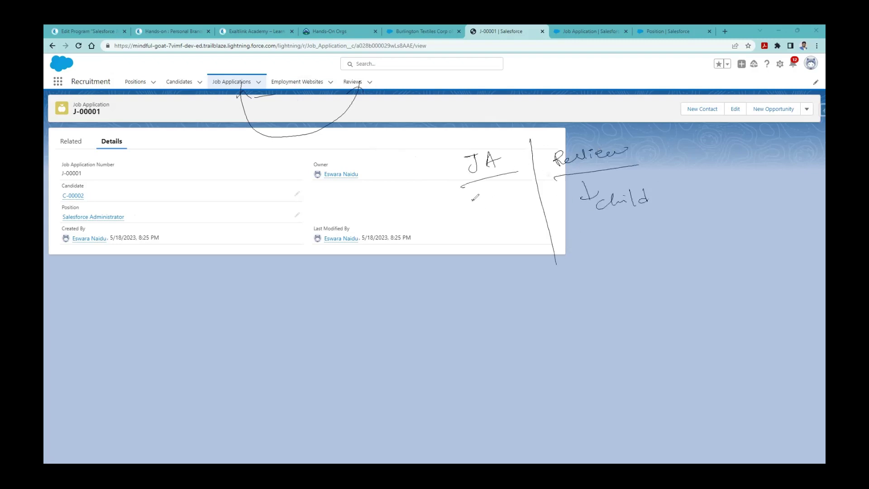
{"action": "left_click_drag", "start_coordinate": [474, 196], "coordinate": [476, 216]}
{"action": "left_click_drag", "start_coordinate": [472, 197], "coordinate": [528, 186]}
{"action": "mouse_move", "coordinate": [484, 135]}
{"action": "left_mouse_down"}
{"action": "mouse_move", "coordinate": [513, 149]}
{"action": "mouse_move", "coordinate": [470, 138]}
{"action": "left_mouse_up"}
{"action": "mouse_move", "coordinate": [524, 147]}
{"action": "left_mouse_down"}
{"action": "mouse_move", "coordinate": [580, 126]}
{"action": "mouse_move", "coordinate": [629, 154]}
{"action": "mouse_move", "coordinate": [583, 141]}
{"action": "left_mouse_up"}
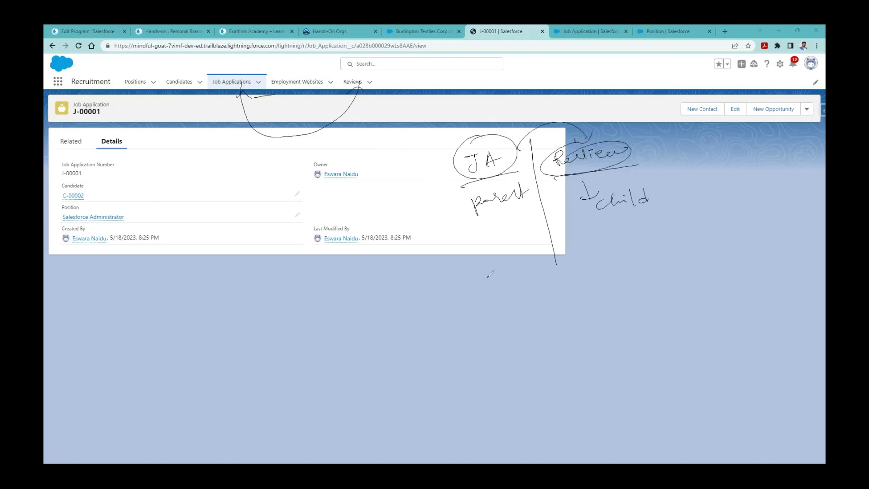
{"action": "key", "text": "e"}
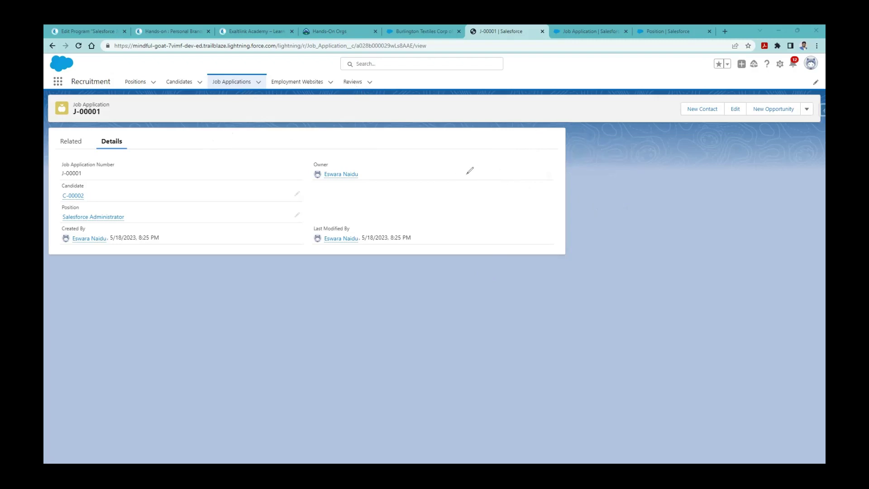
Write Lookup and Master Detail on screen, tick both terms, box them together, and mark the box with an arrow
{"action": "mouse_move", "coordinate": [469, 155]}
{"action": "left_mouse_down"}
{"action": "mouse_move", "coordinate": [506, 150]}
{"action": "mouse_move", "coordinate": [527, 164]}
{"action": "left_mouse_up"}
{"action": "left_click_drag", "start_coordinate": [420, 177], "coordinate": [447, 160]}
{"action": "mouse_move", "coordinate": [437, 211]}
{"action": "left_mouse_down"}
{"action": "mouse_move", "coordinate": [459, 194]}
{"action": "mouse_move", "coordinate": [491, 190]}
{"action": "left_mouse_up"}
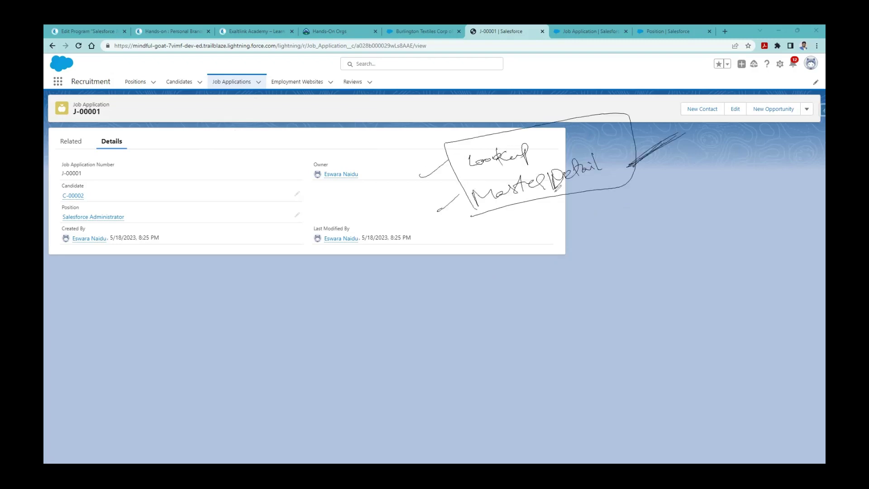
Sketch circled A and B with an underlined Child label on screen, plus JA and a circled R separated by a vertical line
{"action": "left_click_drag", "start_coordinate": [565, 194], "coordinate": [607, 177]}
{"action": "mouse_move", "coordinate": [521, 173]}
{"action": "left_mouse_down"}
{"action": "mouse_move", "coordinate": [463, 186]}
{"action": "mouse_move", "coordinate": [465, 212]}
{"action": "left_mouse_up"}
{"action": "left_click_drag", "start_coordinate": [500, 177], "coordinate": [607, 179]}
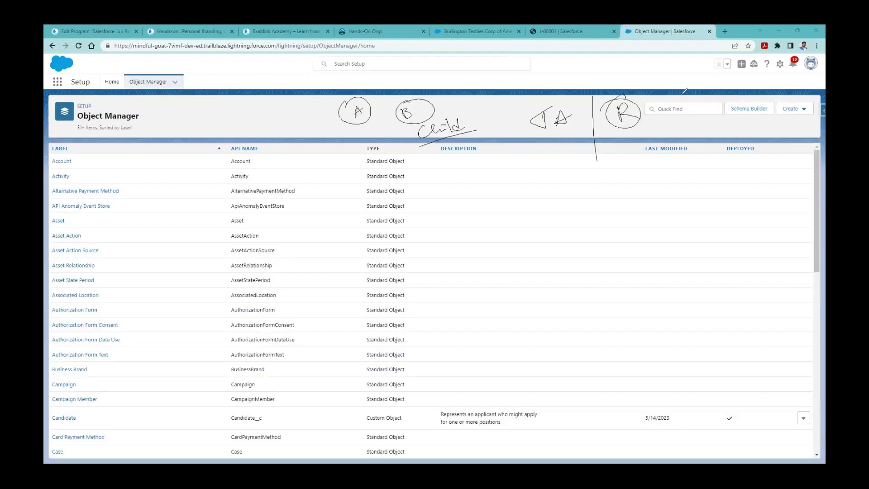
Search the Object Manager for review and open the Review object's fields and relationships
{"action": "left_click", "coordinate": [664, 106]}
{"action": "type", "text": "re"}
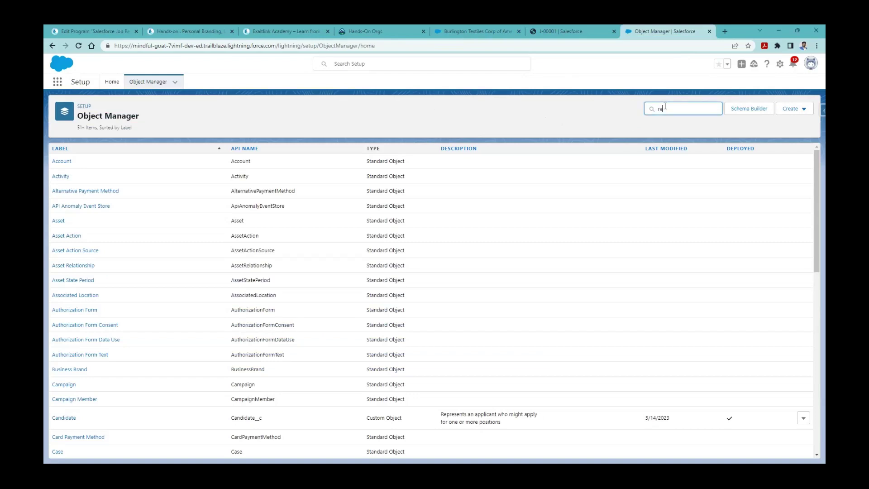
{"action": "type", "text": "view"}
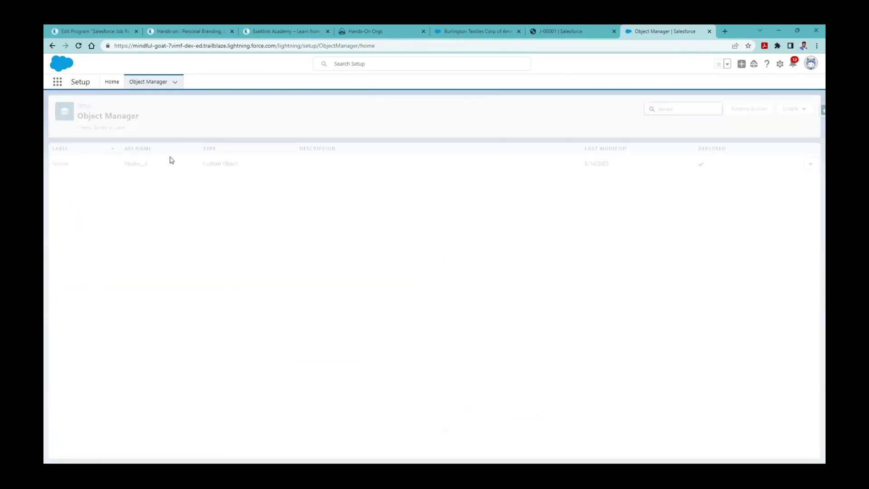
{"action": "left_click", "coordinate": [58, 164]}
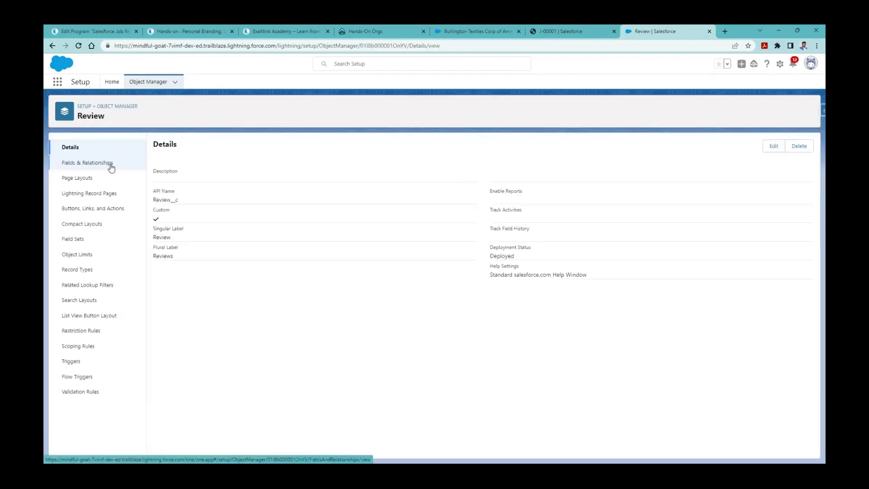
{"action": "left_click", "coordinate": [111, 167]}
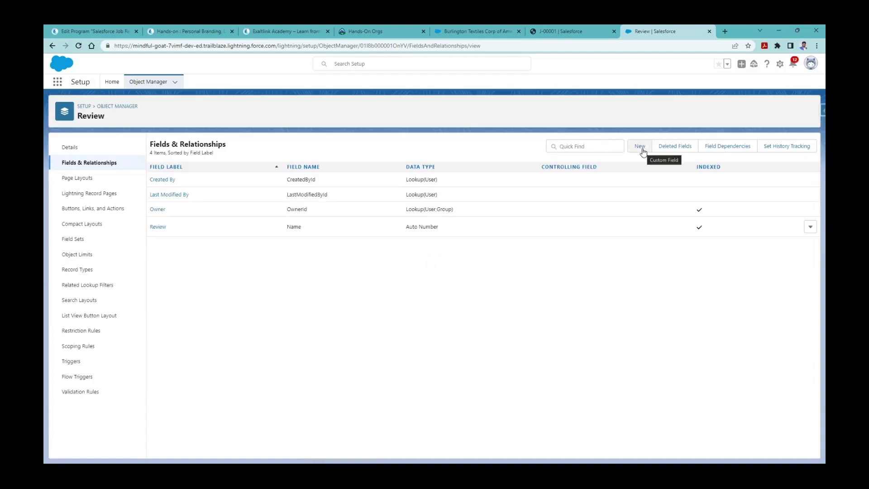
Start a new custom field on Review with the Master-Detail Relationship type
{"action": "left_click", "coordinate": [641, 147]}
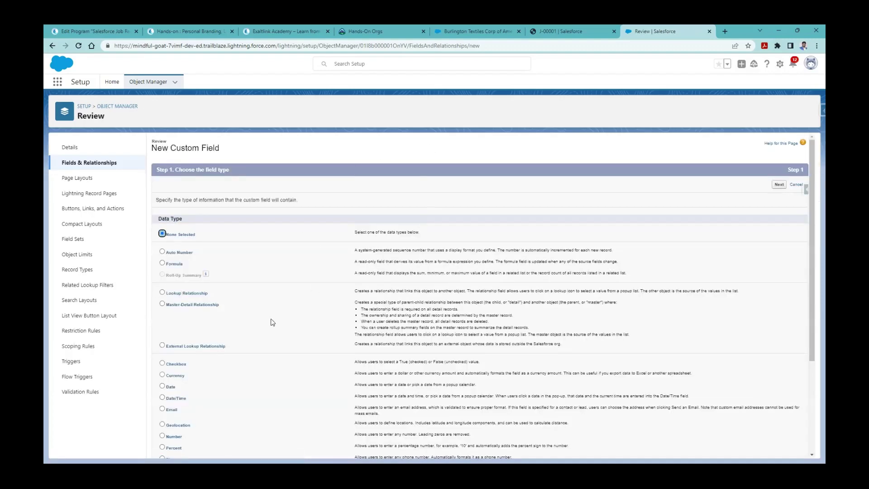
{"action": "left_click", "coordinate": [193, 309]}
{"action": "left_click", "coordinate": [780, 185]}
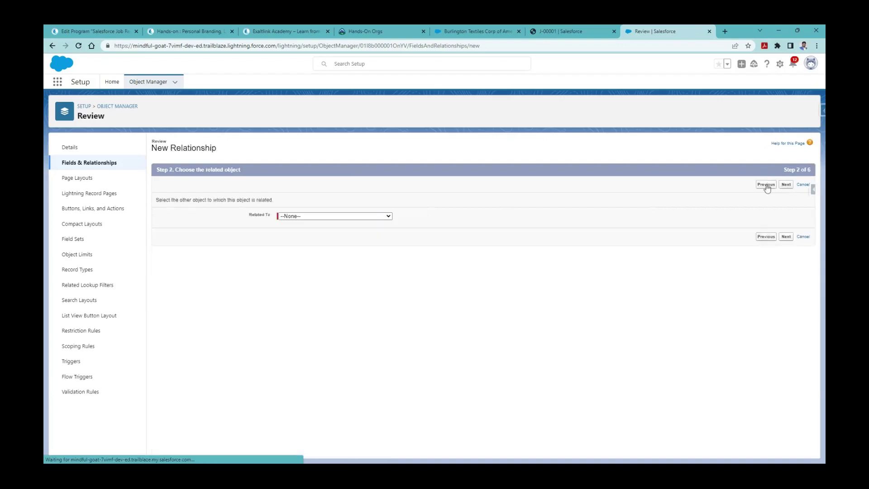
Set Job Application as the related object of the new relationship and continue to the naming step
{"action": "left_click", "coordinate": [321, 216]}
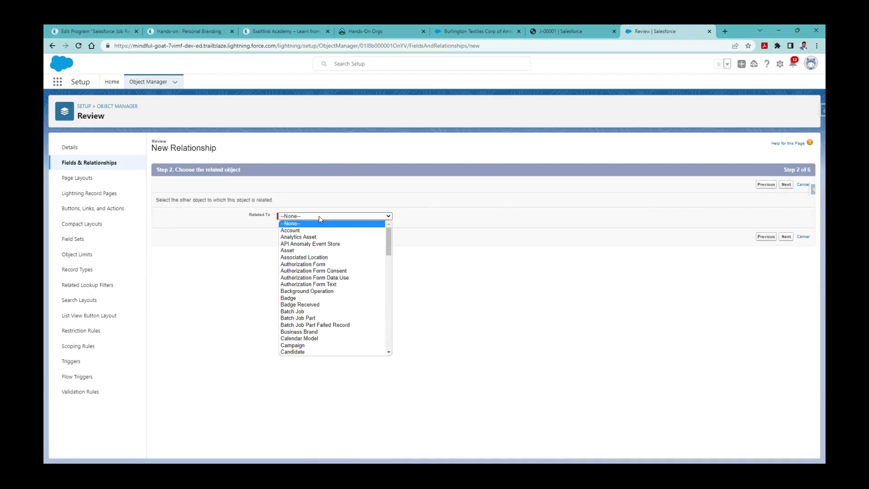
{"action": "key", "text": "r"}
{"action": "key", "text": "Down"}
{"action": "key", "text": "Down"}
{"action": "key", "text": "Down"}
{"action": "key", "text": "Down"}
{"action": "key", "text": "Down"}
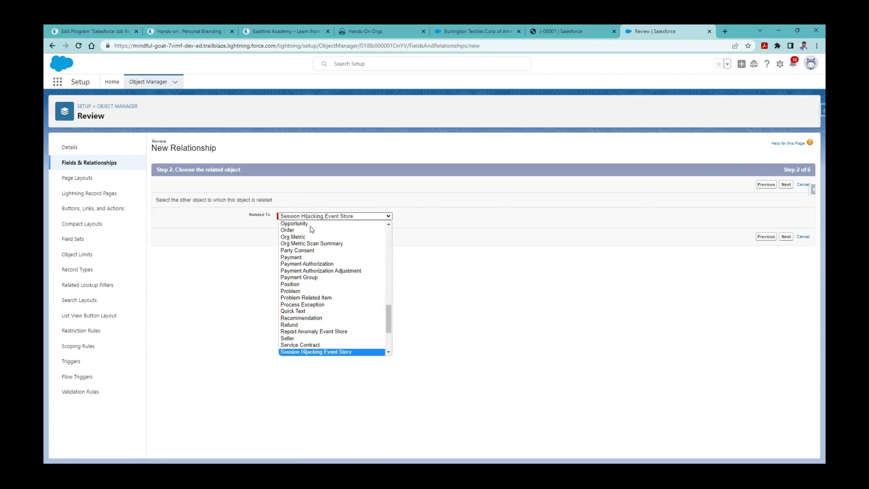
{"action": "scroll", "coordinate": [335, 267], "scroll_direction": "up", "scroll_amount": 10}
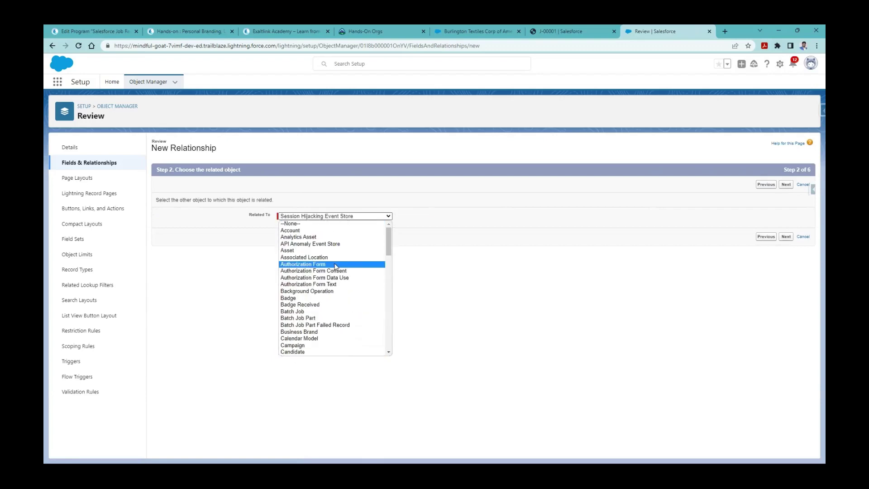
{"action": "scroll", "coordinate": [335, 267], "scroll_direction": "down", "scroll_amount": 10}
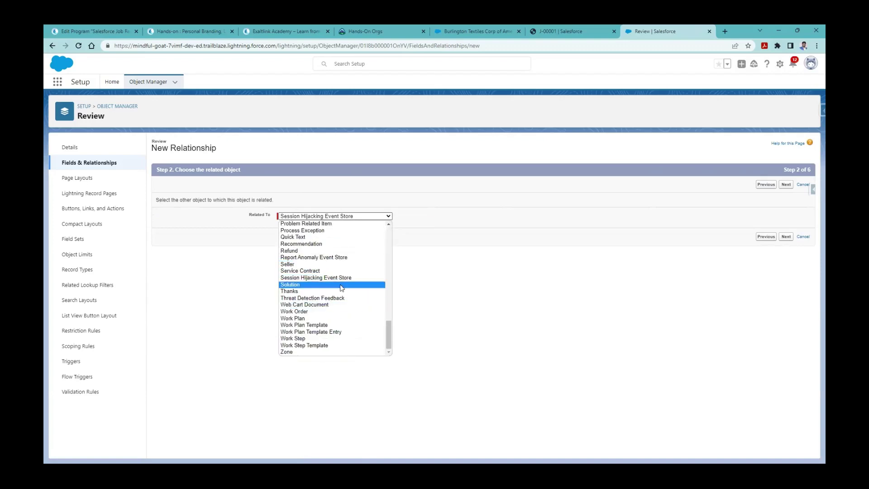
{"action": "key", "text": "j"}
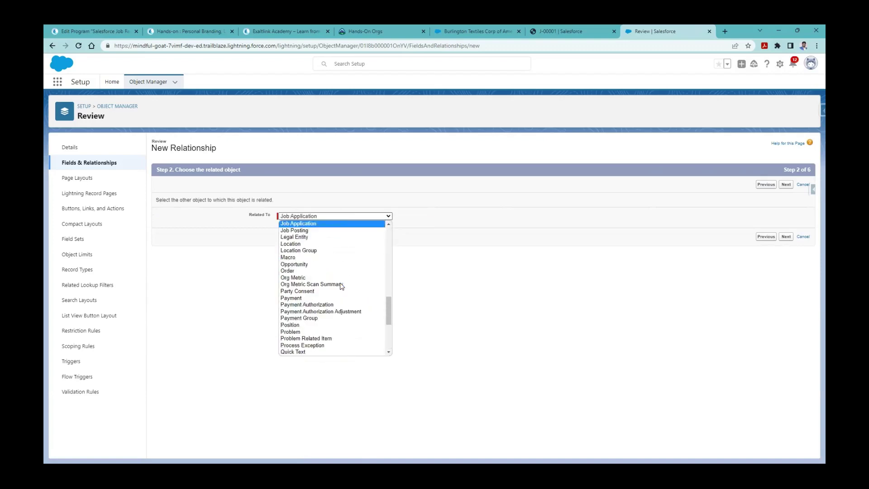
{"action": "left_click", "coordinate": [333, 224]}
{"action": "left_click", "coordinate": [785, 237]}
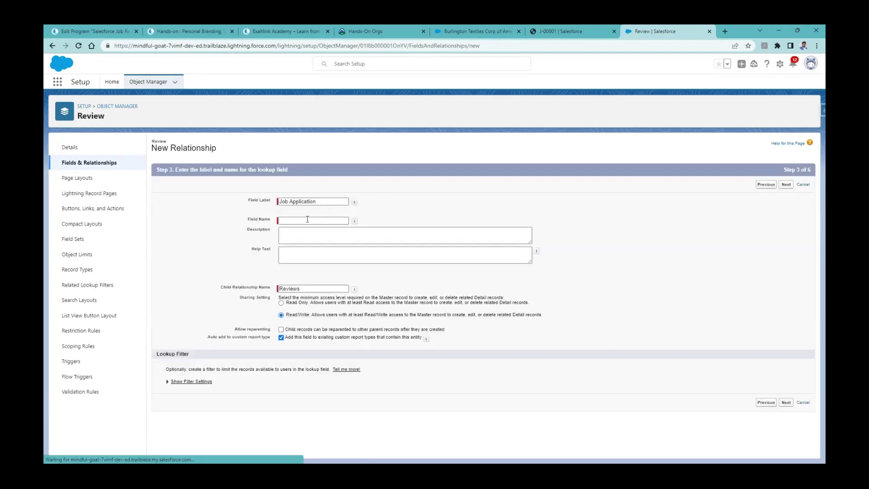
Name the field Job_Application, keep the child relationship name Reviews, and proceed through field-level security to the page layout step
{"action": "left_click", "coordinate": [307, 220]}
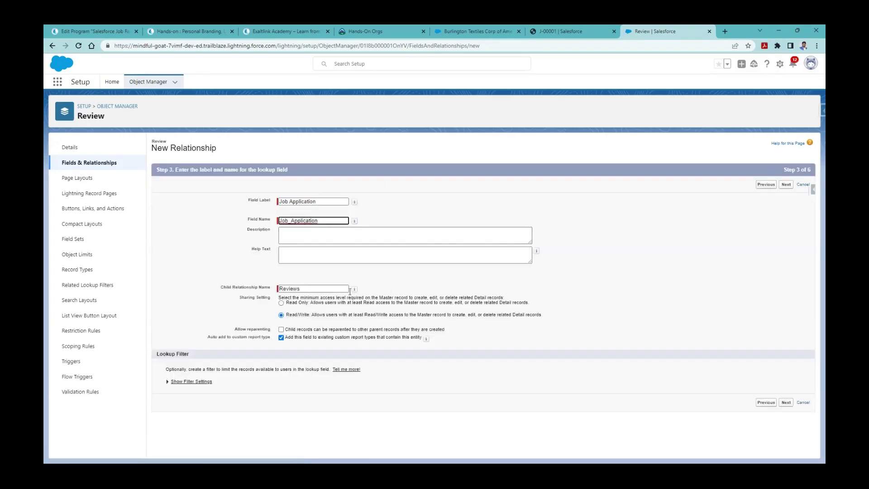
{"action": "left_click", "coordinate": [517, 285]}
{"action": "left_click", "coordinate": [786, 402]}
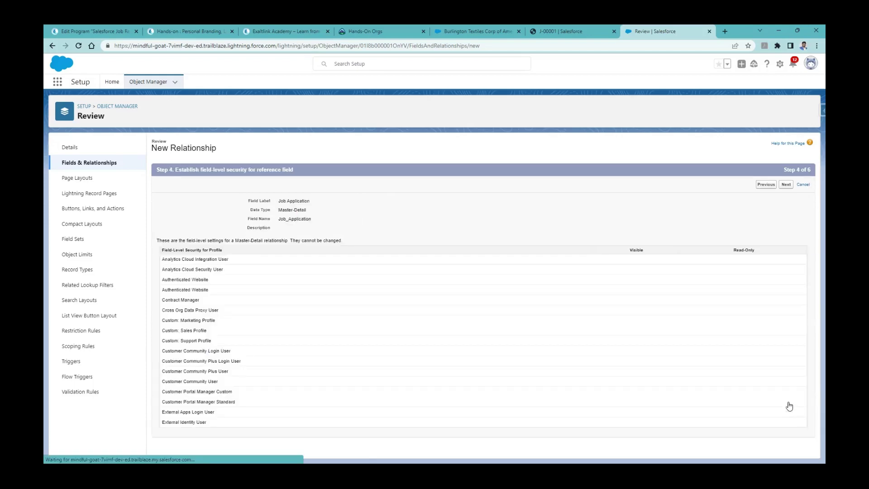
{"action": "left_click", "coordinate": [779, 185]}
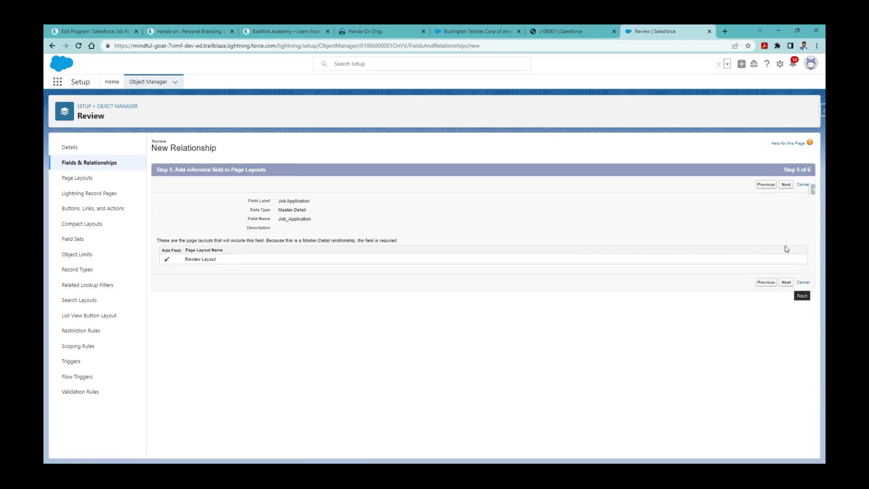
Return to field-level security and annotate the Visible column with Master and Child Record notes, clear the drawings, and circle the column heading again
{"action": "left_click", "coordinate": [766, 185]}
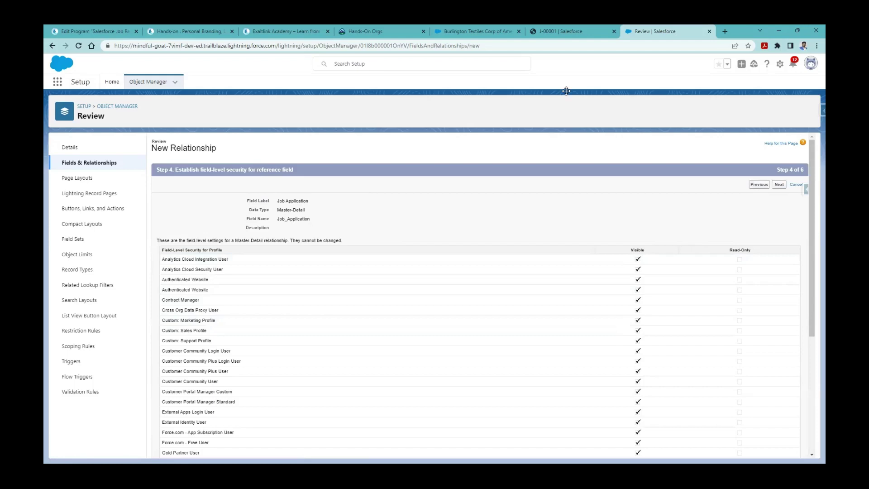
{"action": "mouse_move", "coordinate": [640, 232]}
{"action": "left_mouse_down"}
{"action": "mouse_move", "coordinate": [616, 268]}
{"action": "mouse_move", "coordinate": [622, 438]}
{"action": "mouse_move", "coordinate": [647, 230]}
{"action": "mouse_move", "coordinate": [628, 244]}
{"action": "left_mouse_up"}
{"action": "mouse_move", "coordinate": [501, 213]}
{"action": "left_mouse_down"}
{"action": "mouse_move", "coordinate": [543, 208]}
{"action": "mouse_move", "coordinate": [500, 232]}
{"action": "mouse_move", "coordinate": [563, 212]}
{"action": "mouse_move", "coordinate": [566, 195]}
{"action": "mouse_move", "coordinate": [588, 185]}
{"action": "mouse_move", "coordinate": [561, 204]}
{"action": "left_mouse_up"}
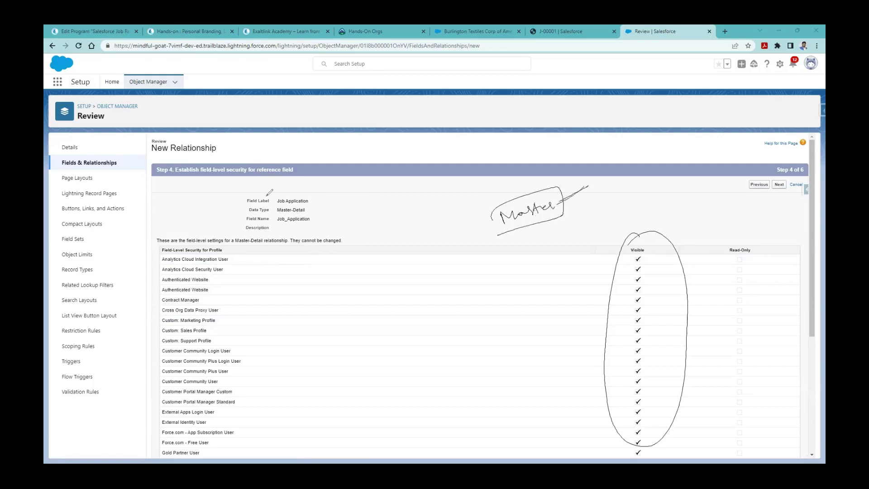
{"action": "mouse_move", "coordinate": [362, 194]}
{"action": "left_mouse_down"}
{"action": "mouse_move", "coordinate": [360, 205]}
{"action": "mouse_move", "coordinate": [384, 199]}
{"action": "mouse_move", "coordinate": [388, 184]}
{"action": "mouse_move", "coordinate": [392, 196]}
{"action": "mouse_move", "coordinate": [371, 222]}
{"action": "mouse_move", "coordinate": [418, 194]}
{"action": "mouse_move", "coordinate": [386, 177]}
{"action": "mouse_move", "coordinate": [414, 182]}
{"action": "mouse_move", "coordinate": [390, 173]}
{"action": "left_mouse_up"}
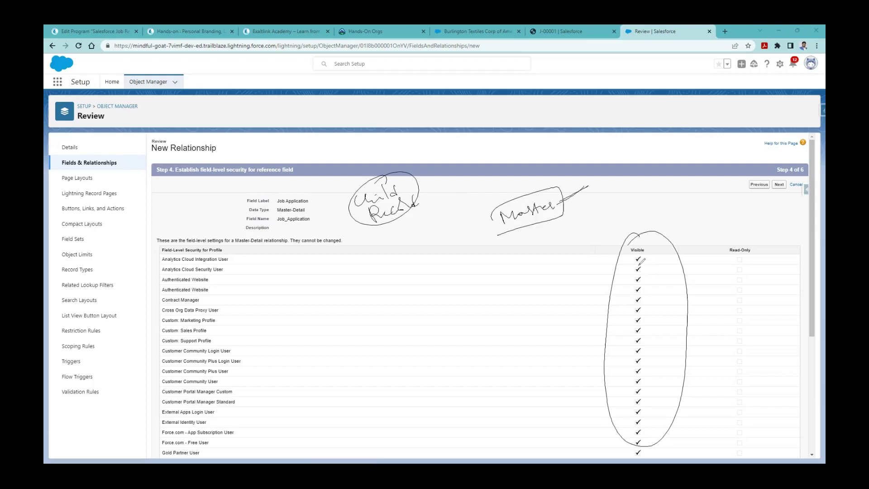
{"action": "left_click_drag", "start_coordinate": [638, 263], "coordinate": [638, 268]}
{"action": "left_click_drag", "start_coordinate": [628, 256], "coordinate": [663, 231]}
{"action": "left_click_drag", "start_coordinate": [629, 256], "coordinate": [675, 231]}
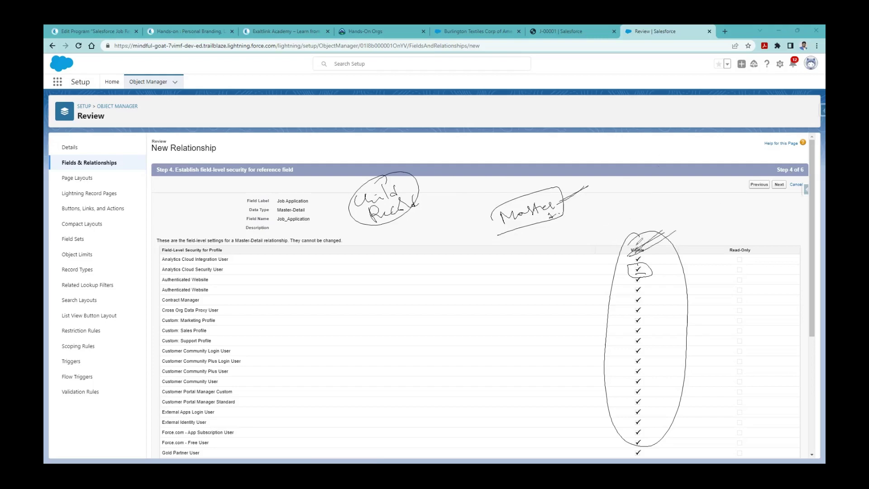
{"action": "left_click", "coordinate": [541, 83]}
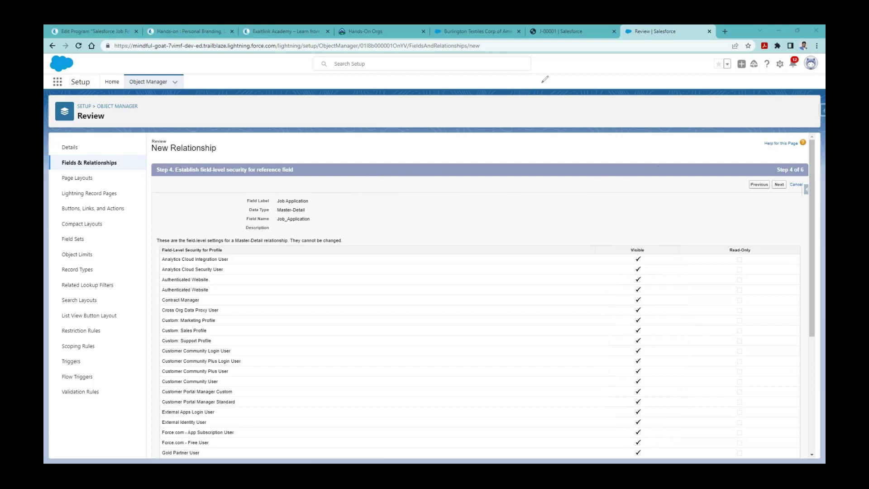
{"action": "mouse_move", "coordinate": [638, 240]}
{"action": "left_mouse_down"}
{"action": "mouse_move", "coordinate": [645, 250]}
{"action": "mouse_move", "coordinate": [672, 232]}
{"action": "left_mouse_up"}
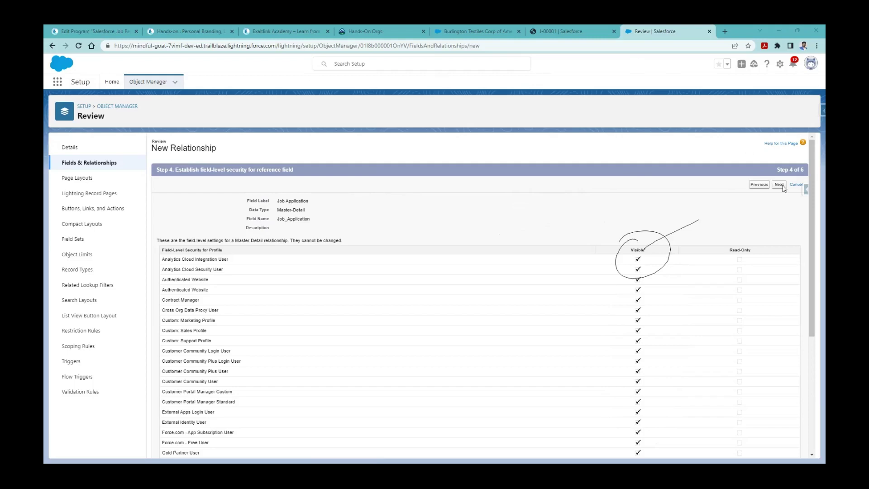
Complete the remaining wizard steps with Review Layout and the Reviews related list on Job Application Layout, and save the relationship
{"action": "left_click", "coordinate": [768, 185]}
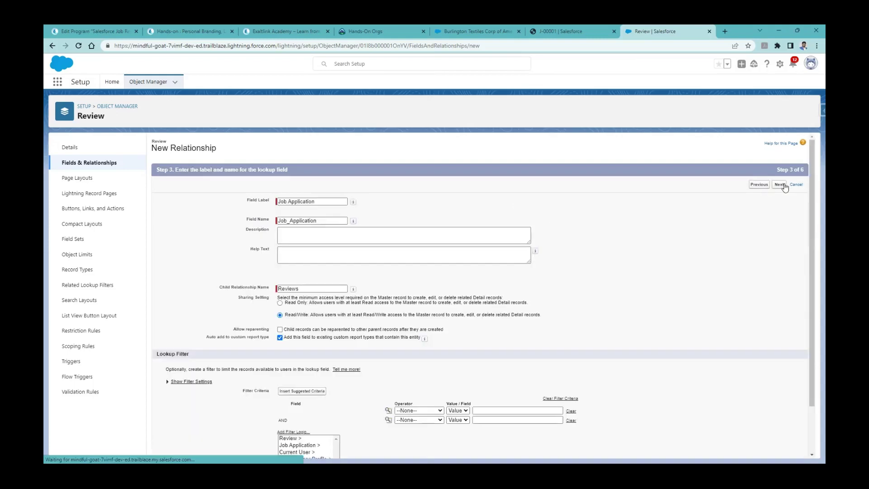
{"action": "left_click", "coordinate": [784, 185]}
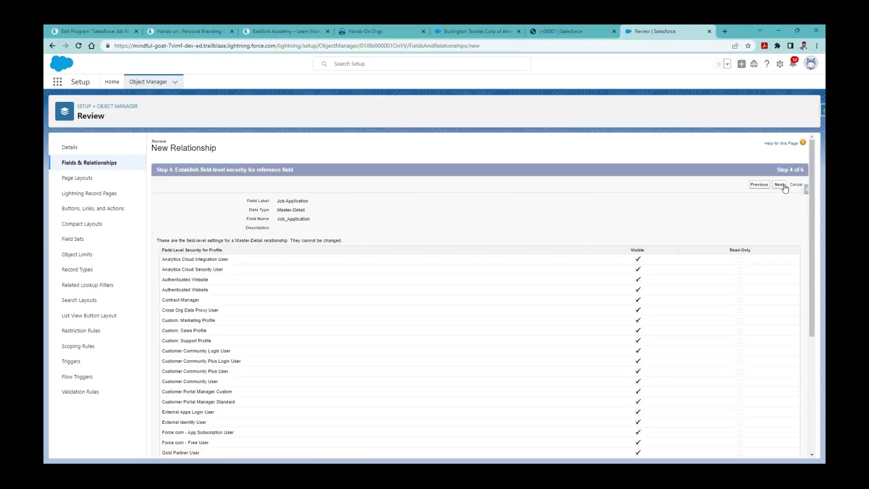
{"action": "left_click", "coordinate": [779, 185]}
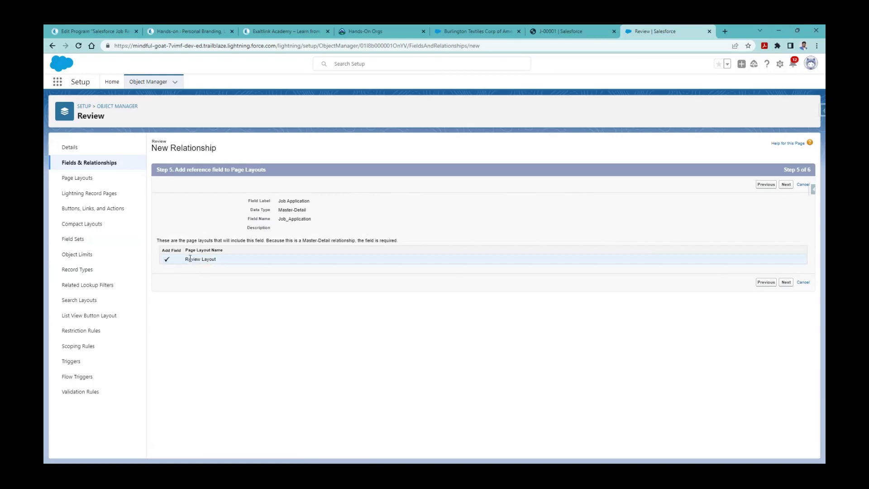
{"action": "left_click", "coordinate": [788, 283]}
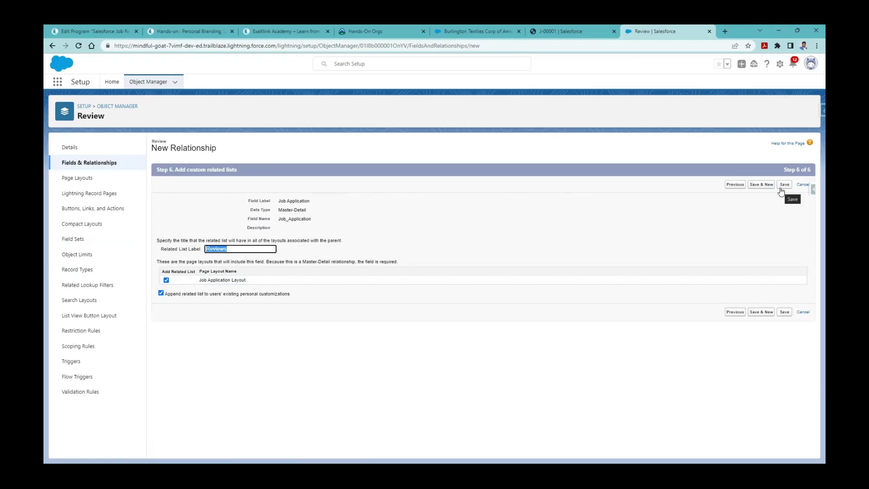
{"action": "left_click", "coordinate": [784, 186]}
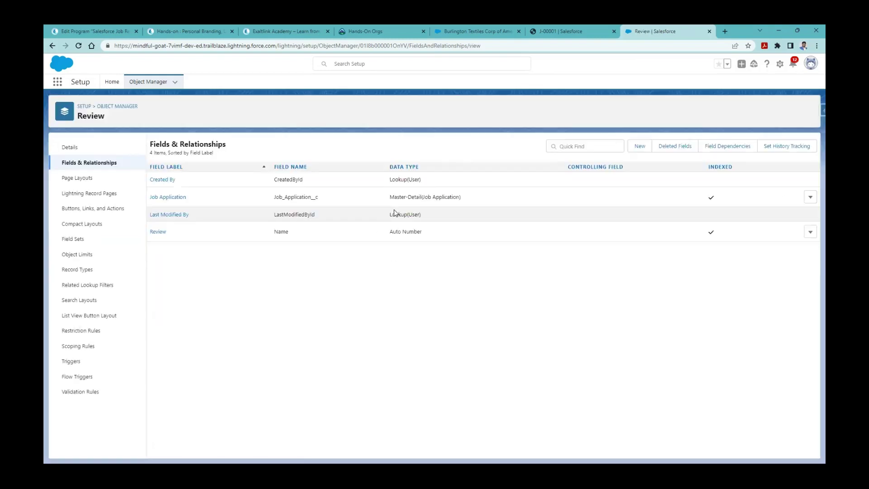
Try the Job Application field in a new review by choosing the first recent job application, and close the form without saving
{"action": "left_click", "coordinate": [582, 28]}
{"action": "left_click", "coordinate": [227, 82]}
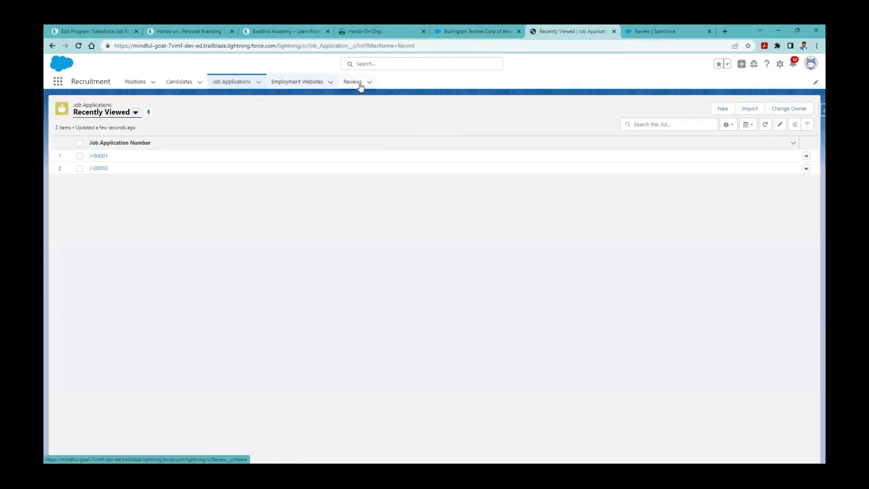
{"action": "left_click", "coordinate": [347, 85]}
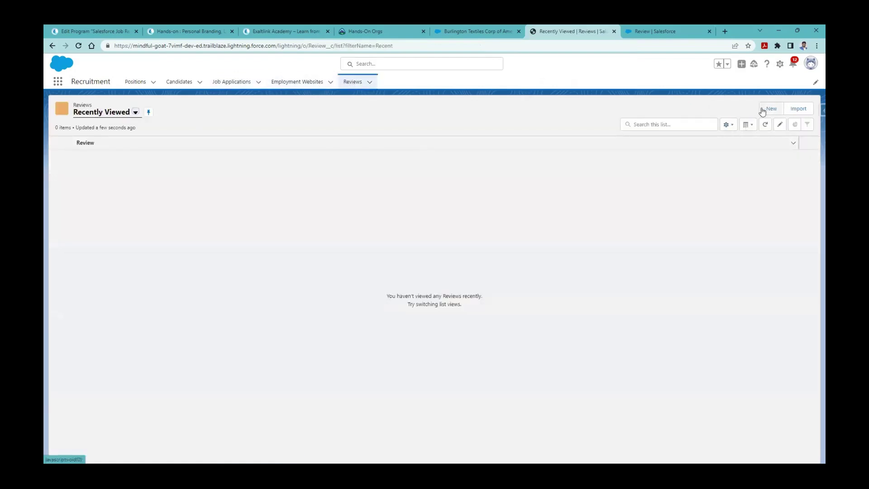
{"action": "left_click", "coordinate": [762, 111]}
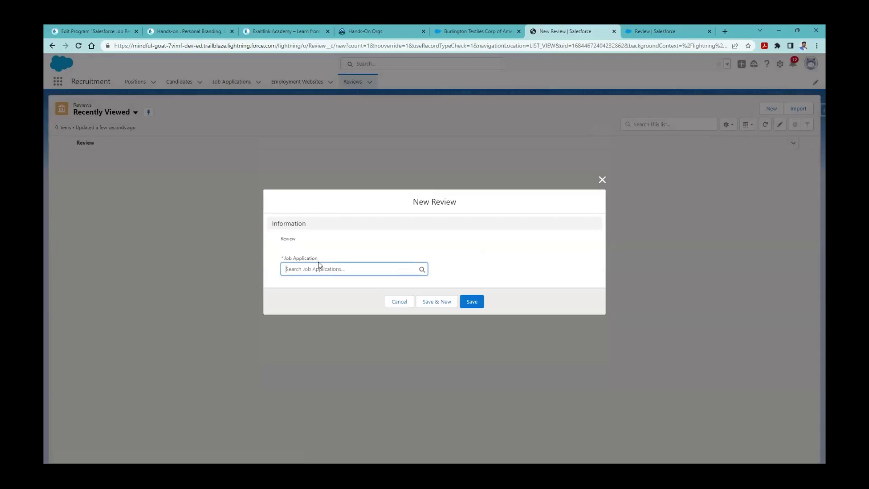
{"action": "left_click", "coordinate": [326, 271]}
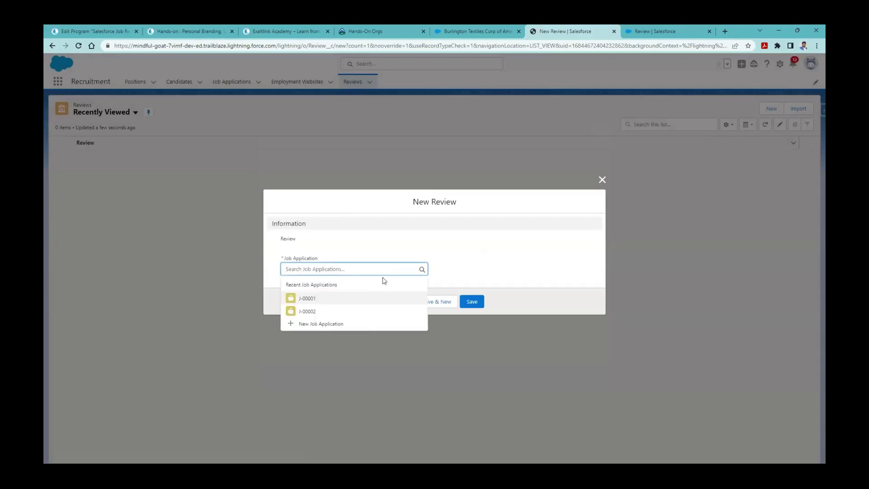
{"action": "left_click", "coordinate": [334, 298]}
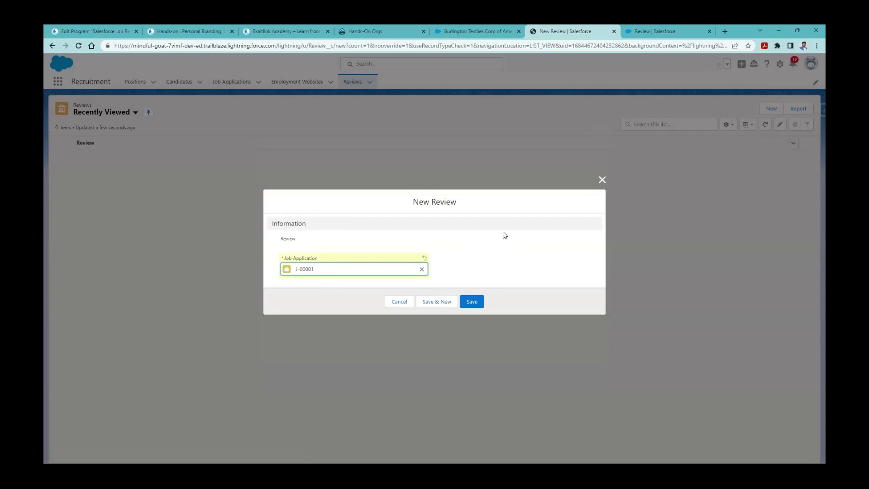
{"action": "left_click", "coordinate": [602, 180]}
Start a new custom field on the Review object and check the Assessment and Rating specifications in the Excel Fields sheet
{"action": "left_click", "coordinate": [647, 28]}
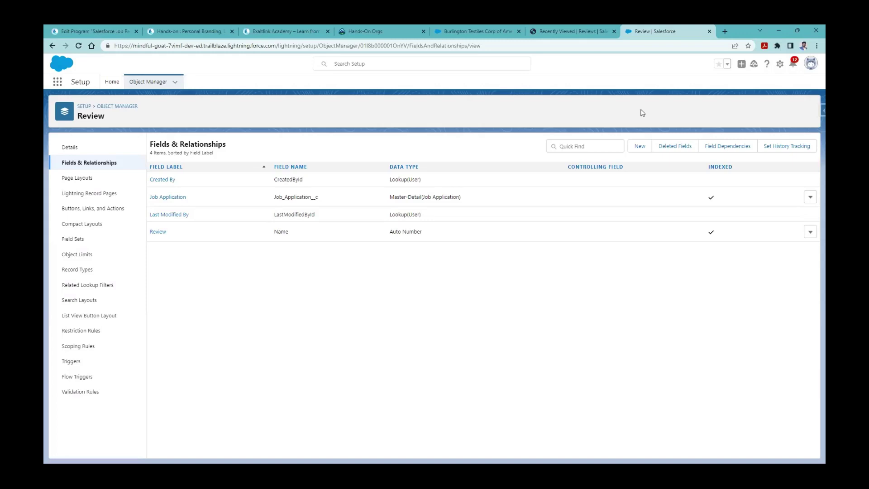
{"action": "left_click", "coordinate": [639, 146]}
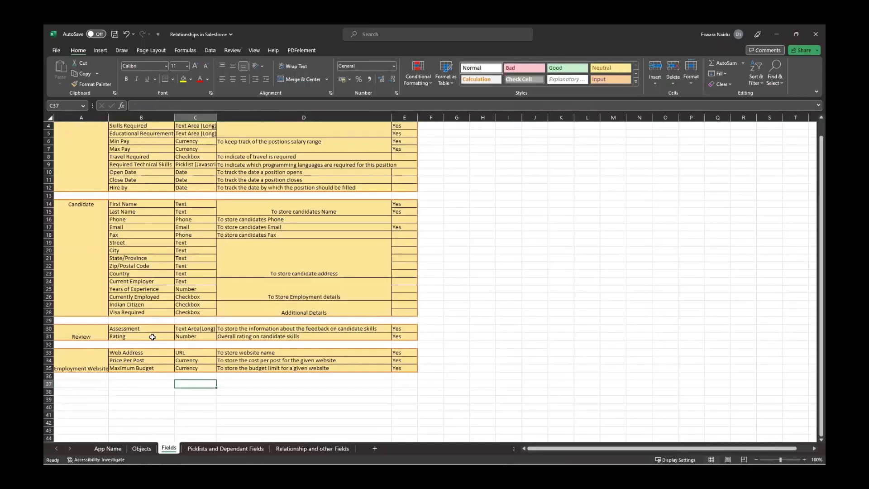
{"action": "key", "text": "alt+Tab"}
{"action": "left_click", "coordinate": [131, 330]}
{"action": "left_click", "coordinate": [134, 337]}
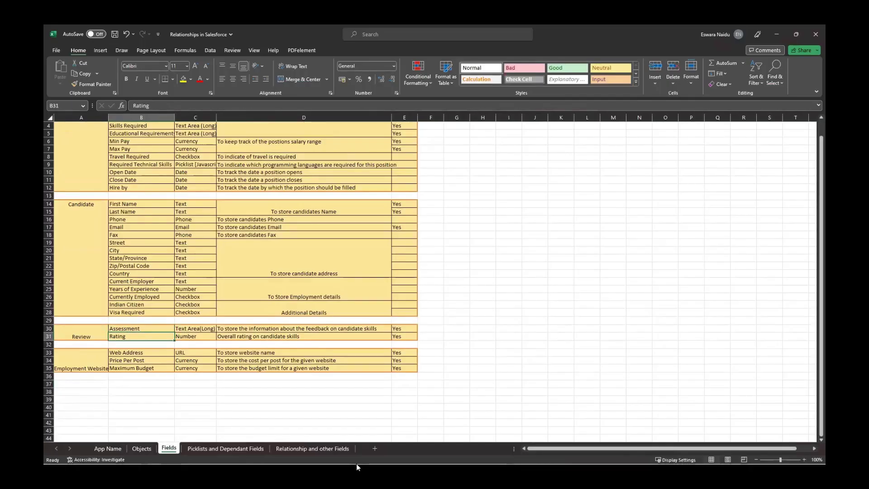
{"action": "left_click", "coordinate": [197, 336]}
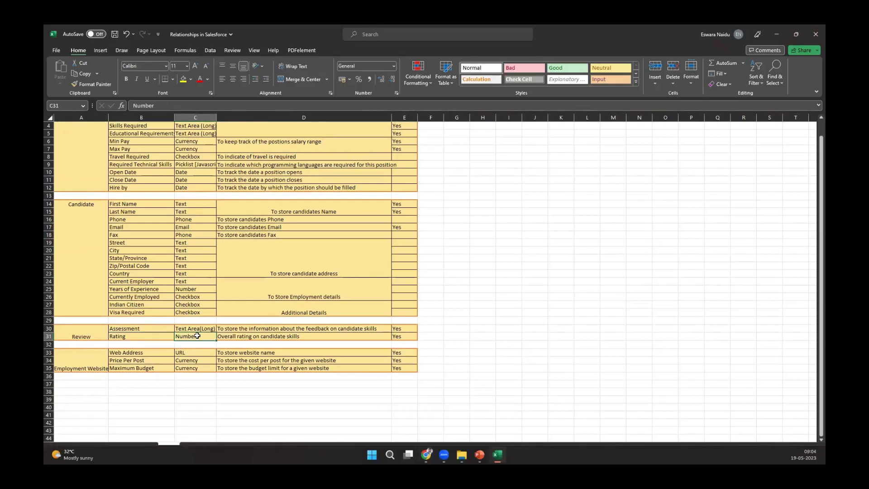
{"action": "double_click", "coordinate": [264, 336]}
{"action": "left_click", "coordinate": [334, 328]}
{"action": "double_click", "coordinate": [286, 328]}
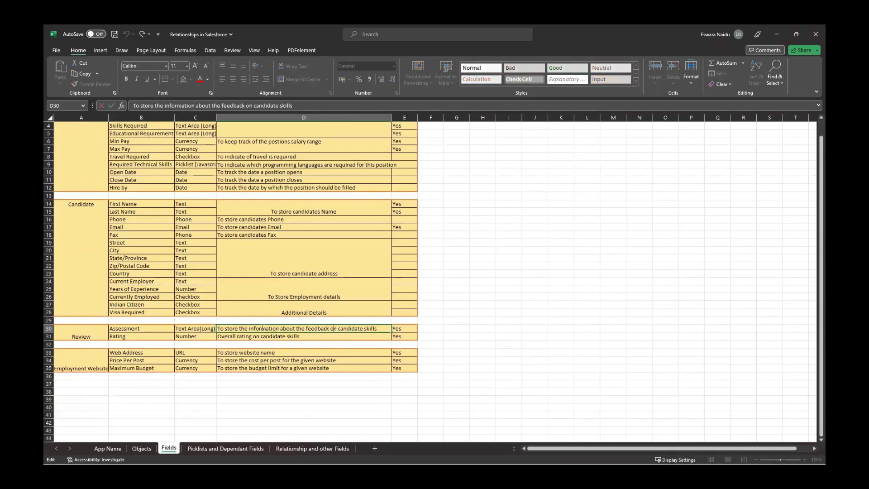
{"action": "triple_click", "coordinate": [263, 328]}
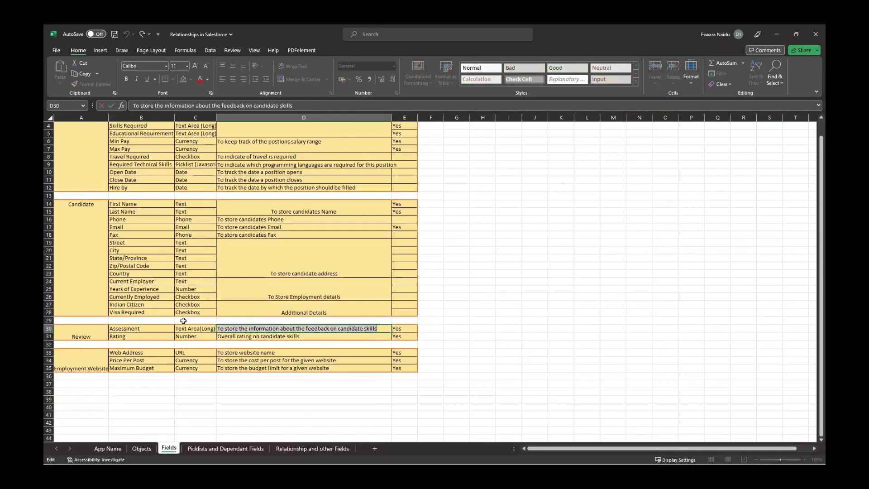
Back in Salesforce, create a Number field named Rating with length 18 and 0 decimal places, keeping default field-level security and Review Layout
{"action": "left_click", "coordinate": [426, 454]}
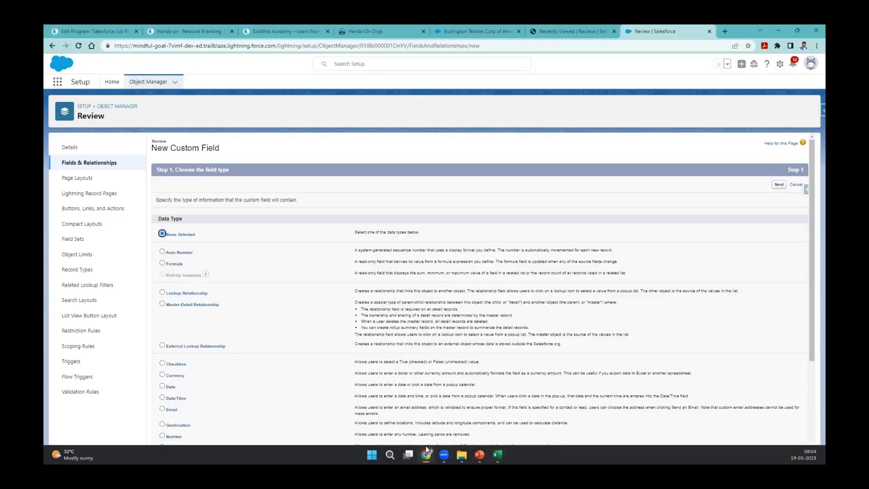
{"action": "scroll", "coordinate": [174, 392], "scroll_direction": "down", "scroll_amount": 3}
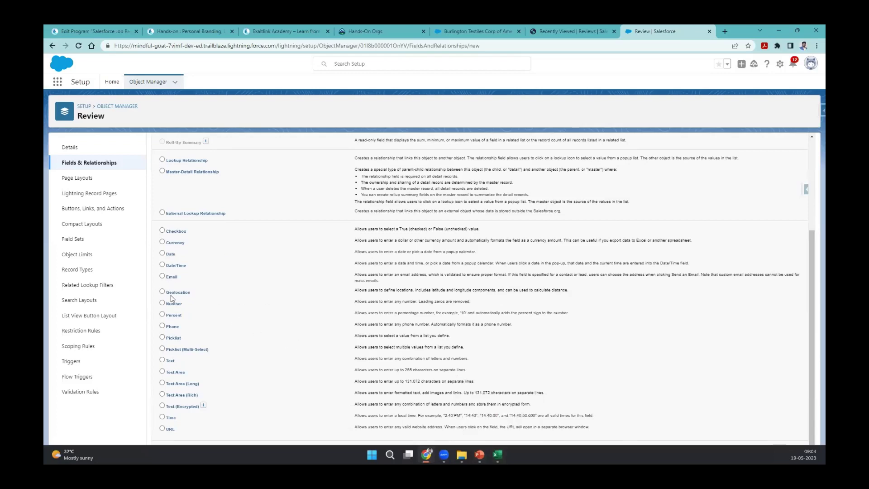
{"action": "left_click", "coordinate": [162, 303]}
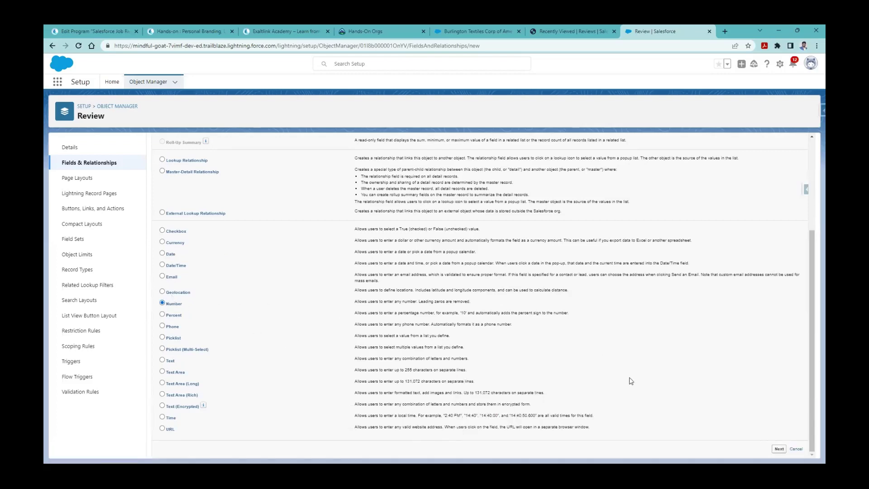
{"action": "left_click", "coordinate": [776, 449]}
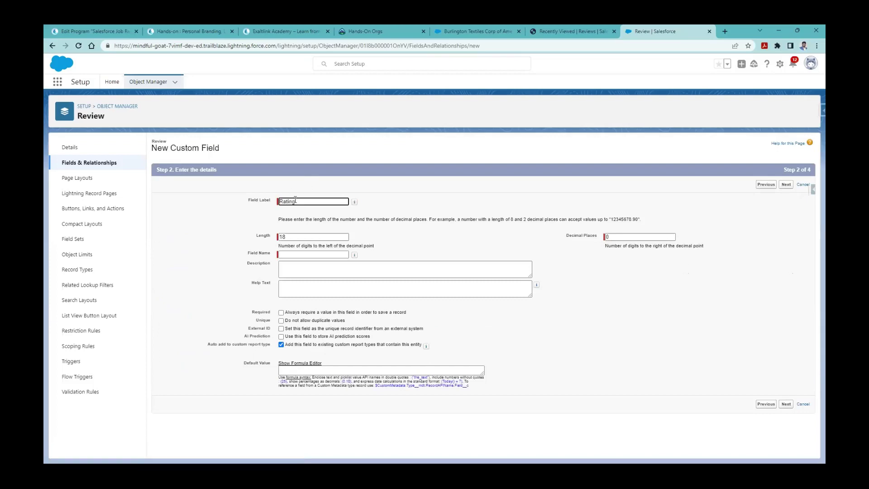
{"action": "left_click", "coordinate": [318, 240]}
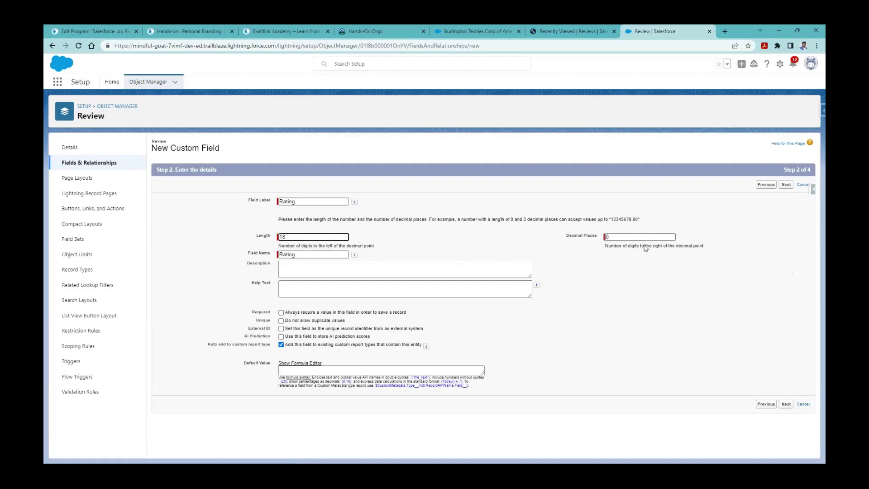
{"action": "left_click", "coordinate": [785, 405]}
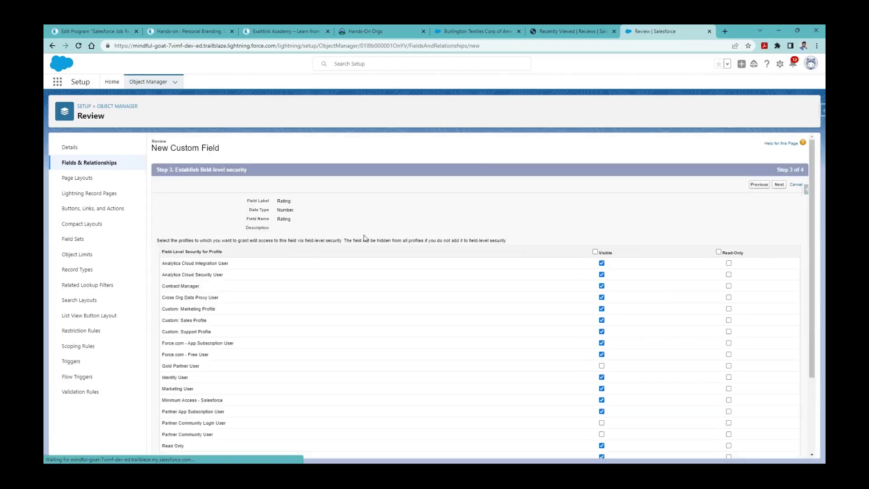
{"action": "left_click", "coordinate": [779, 185]}
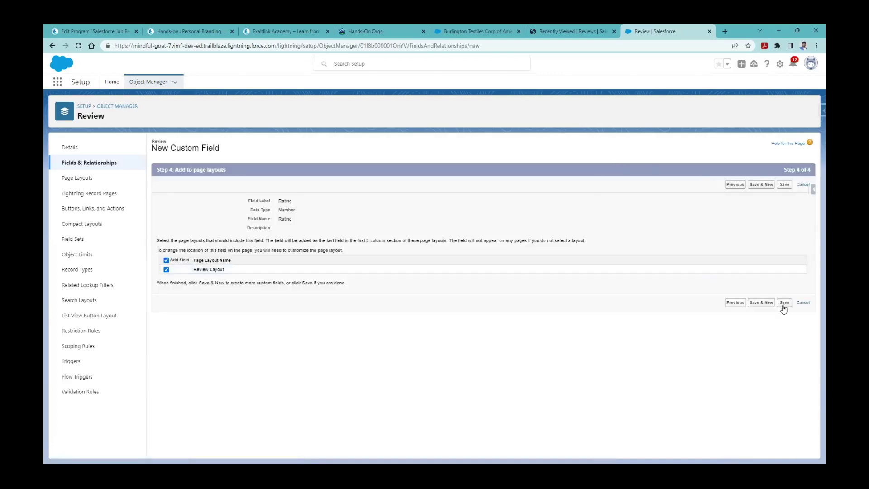
Reload the Reviews list and save a new review for job application J-00001 with a Rating of 8
{"action": "left_click", "coordinate": [591, 30]}
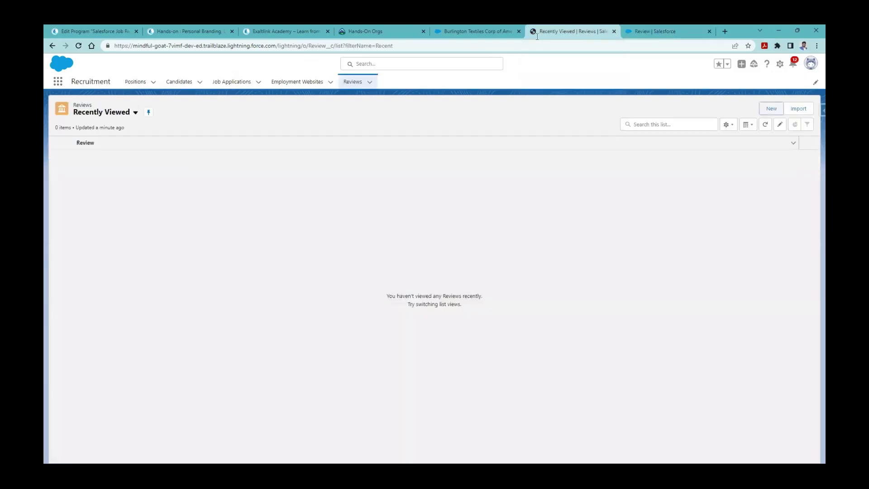
{"action": "left_click", "coordinate": [77, 47]}
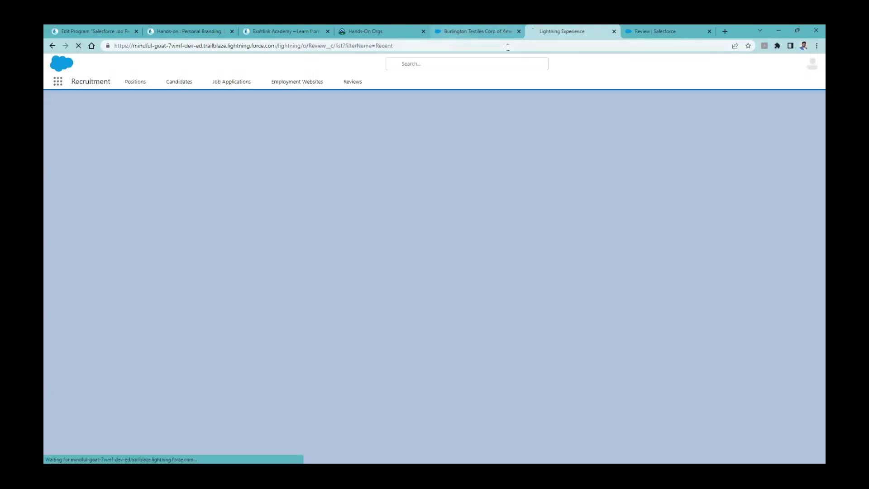
{"action": "left_click", "coordinate": [490, 45]}
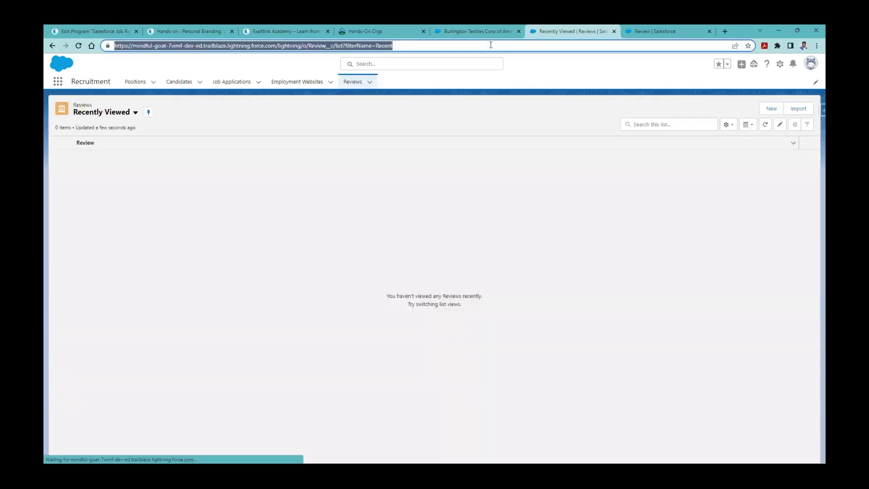
{"action": "left_click", "coordinate": [770, 112]}
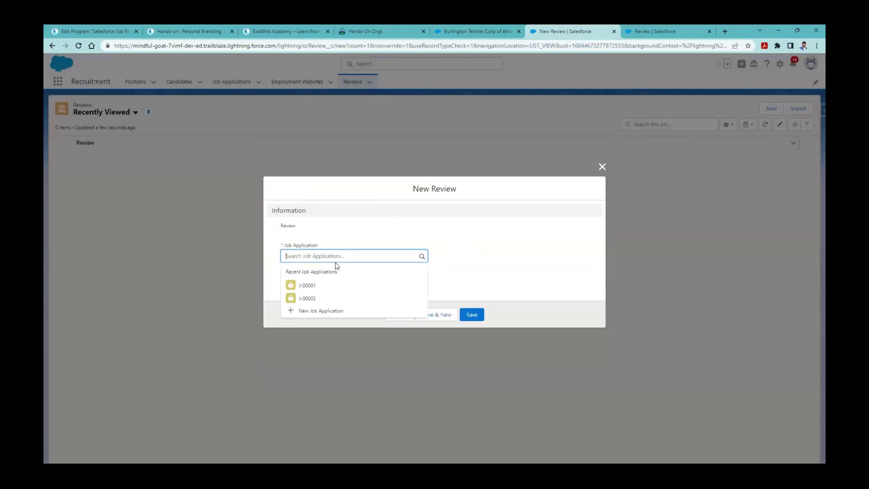
{"action": "left_click", "coordinate": [319, 285]}
{"action": "left_click", "coordinate": [329, 281]}
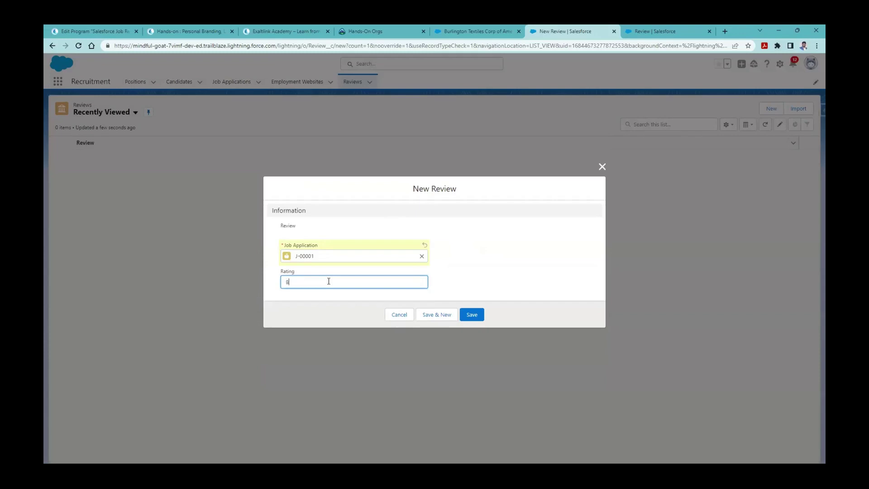
{"action": "left_click", "coordinate": [430, 282]}
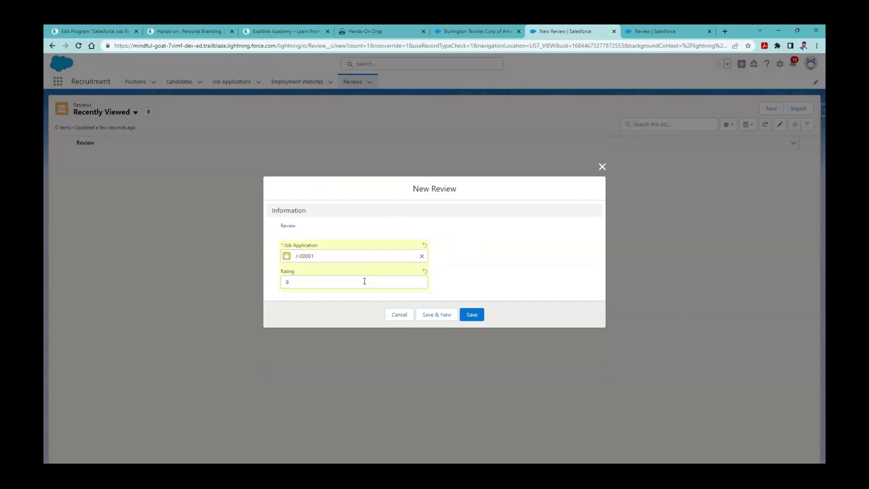
{"action": "left_click", "coordinate": [474, 315]}
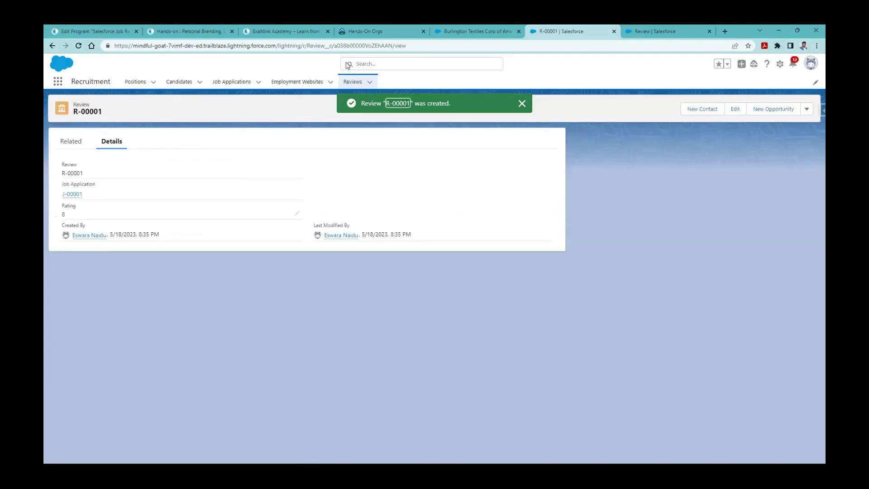
Inspect the Reviews related list on job application J-00001, and return to the Reviews list
{"action": "left_click", "coordinate": [231, 82]}
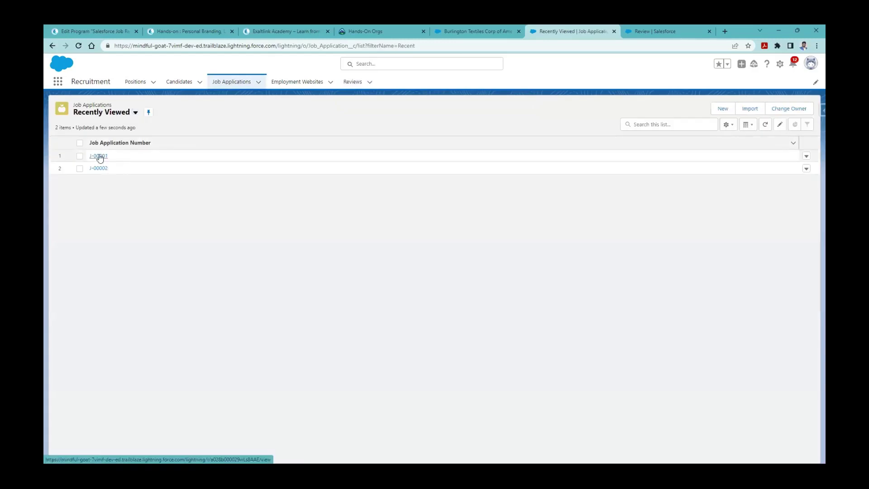
{"action": "left_click", "coordinate": [99, 156]}
{"action": "left_click", "coordinate": [73, 144]}
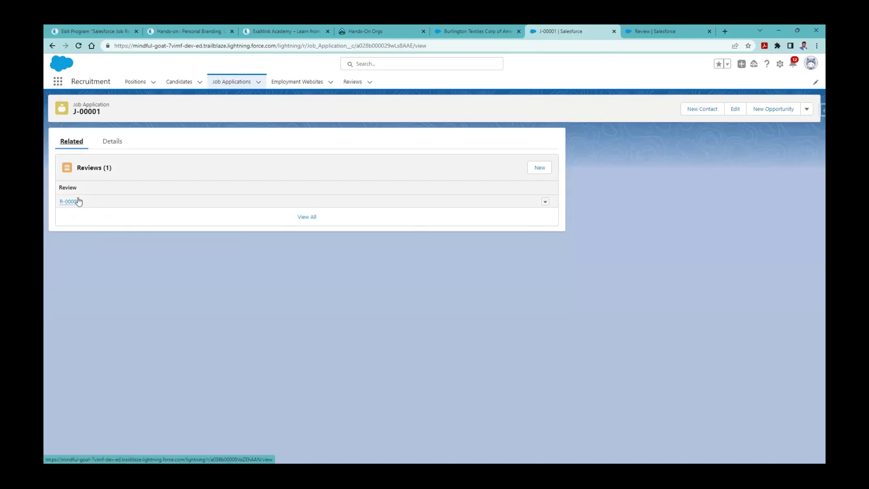
{"action": "mouse_move", "coordinate": [69, 202]}
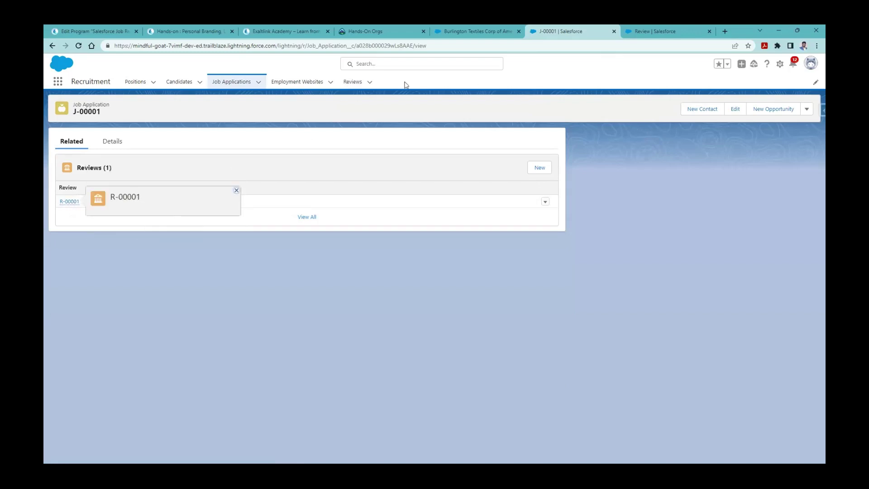
{"action": "left_click", "coordinate": [234, 89]}
{"action": "left_click", "coordinate": [278, 83]}
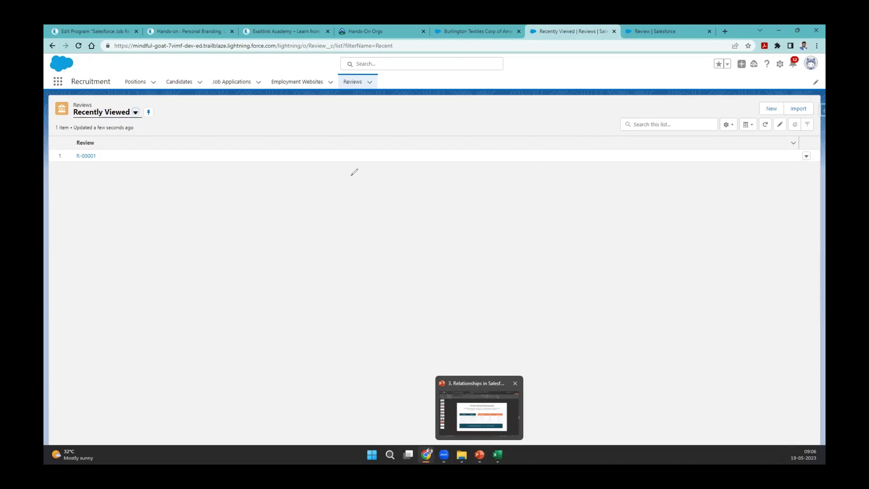
Annotate the screen with the heading Many to Many Relation, underlined and boxed, plus the circled letters A and B
{"action": "mouse_move", "coordinate": [350, 182]}
{"action": "left_mouse_down"}
{"action": "mouse_move", "coordinate": [505, 160]}
{"action": "mouse_move", "coordinate": [524, 144]}
{"action": "mouse_move", "coordinate": [530, 158]}
{"action": "mouse_move", "coordinate": [545, 146]}
{"action": "mouse_move", "coordinate": [588, 153]}
{"action": "left_mouse_up"}
{"action": "left_click", "coordinate": [596, 154]}
{"action": "left_click_drag", "start_coordinate": [382, 194], "coordinate": [559, 172]}
{"action": "mouse_move", "coordinate": [188, 242]}
{"action": "left_mouse_down"}
{"action": "mouse_move", "coordinate": [203, 243]}
{"action": "mouse_move", "coordinate": [199, 217]}
{"action": "left_mouse_up"}
{"action": "mouse_move", "coordinate": [281, 212]}
{"action": "left_mouse_down"}
{"action": "mouse_move", "coordinate": [284, 229]}
{"action": "mouse_move", "coordinate": [271, 205]}
{"action": "left_mouse_up"}
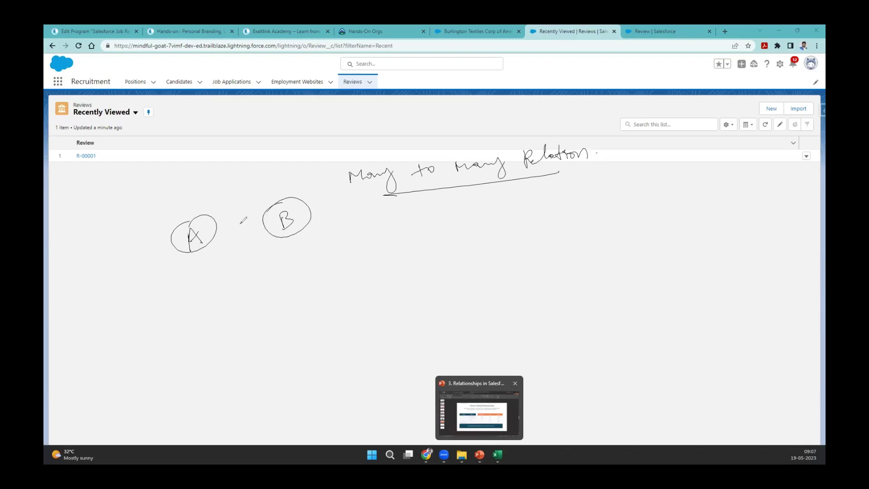
{"action": "mouse_move", "coordinate": [371, 157]}
{"action": "left_mouse_down"}
{"action": "mouse_move", "coordinate": [332, 183]}
{"action": "mouse_move", "coordinate": [356, 202]}
{"action": "left_mouse_up"}
{"action": "mouse_move", "coordinate": [528, 142]}
{"action": "left_mouse_down"}
{"action": "mouse_move", "coordinate": [586, 133]}
{"action": "mouse_move", "coordinate": [576, 171]}
{"action": "left_mouse_up"}
{"action": "left_click_drag", "start_coordinate": [404, 158], "coordinate": [482, 147]}
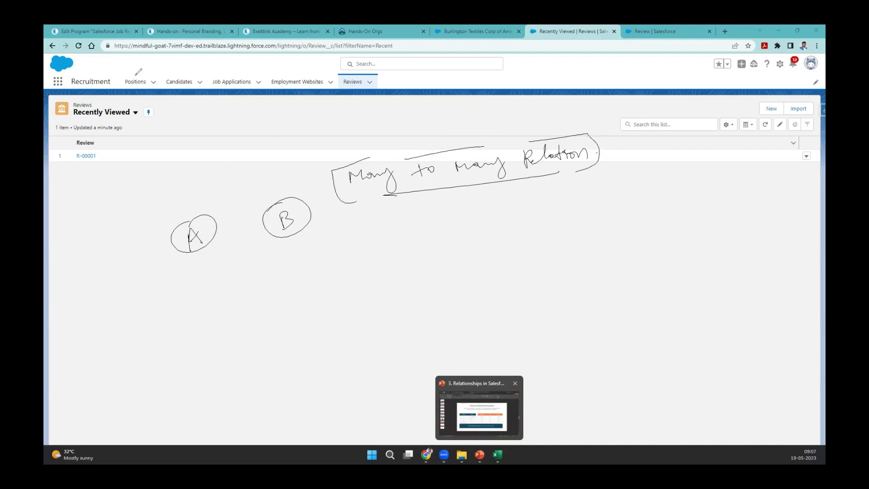
Circle Positions and Employment Websites in the navigation bar, and write Administrator below the circled A with lines around it
{"action": "left_click_drag", "start_coordinate": [136, 74], "coordinate": [125, 93]}
{"action": "mouse_move", "coordinate": [285, 67]}
{"action": "left_mouse_down"}
{"action": "mouse_move", "coordinate": [270, 89]}
{"action": "mouse_move", "coordinate": [285, 69]}
{"action": "left_mouse_up"}
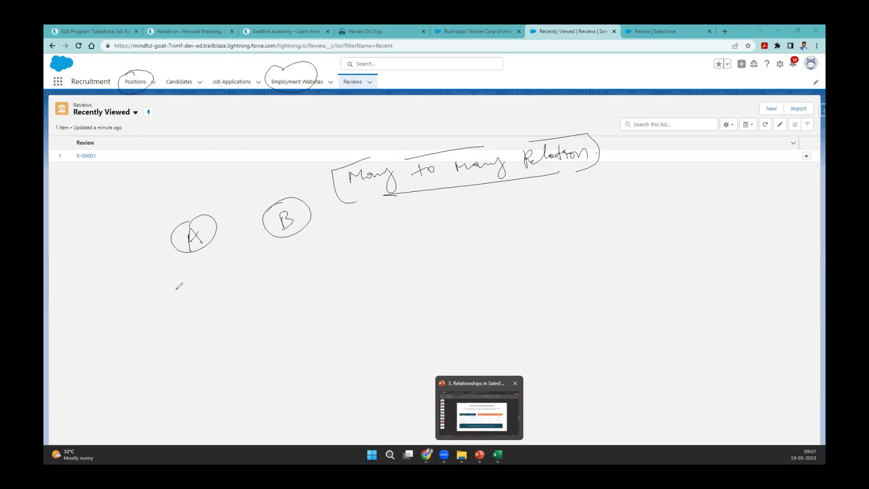
{"action": "mouse_move", "coordinate": [180, 294]}
{"action": "left_mouse_down"}
{"action": "mouse_move", "coordinate": [230, 272]}
{"action": "mouse_move", "coordinate": [267, 275]}
{"action": "left_mouse_up"}
{"action": "left_click_drag", "start_coordinate": [181, 308], "coordinate": [263, 284]}
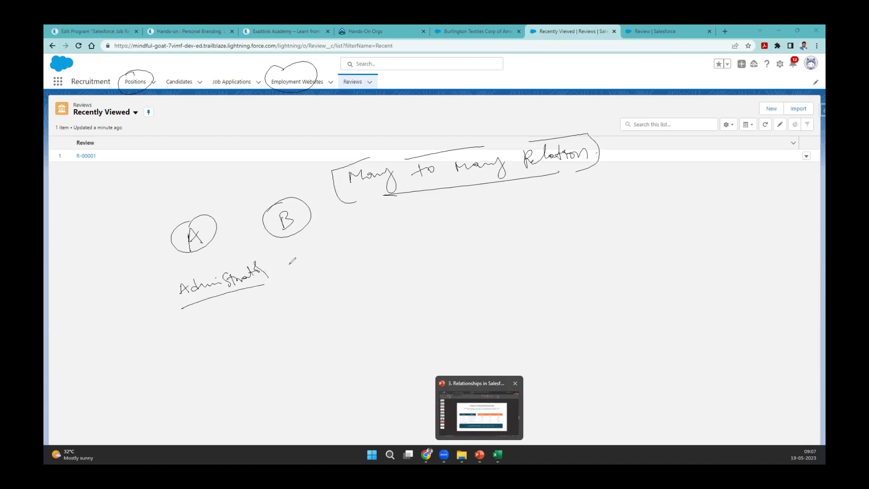
{"action": "left_click_drag", "start_coordinate": [196, 266], "coordinate": [267, 268]}
Write Naukri, LinkedIn and Monster opposite Administrator, and draw three connecting lines from Administrator towards these websites
{"action": "mouse_move", "coordinate": [513, 207]}
{"action": "left_mouse_down"}
{"action": "mouse_move", "coordinate": [513, 220]}
{"action": "mouse_move", "coordinate": [573, 193]}
{"action": "left_mouse_up"}
{"action": "mouse_move", "coordinate": [522, 229]}
{"action": "left_mouse_down"}
{"action": "mouse_move", "coordinate": [543, 235]}
{"action": "mouse_move", "coordinate": [548, 226]}
{"action": "mouse_move", "coordinate": [596, 222]}
{"action": "left_mouse_up"}
{"action": "left_click_drag", "start_coordinate": [549, 257], "coordinate": [611, 243]}
{"action": "mouse_move", "coordinate": [232, 258]}
{"action": "left_mouse_down"}
{"action": "mouse_move", "coordinate": [199, 268]}
{"action": "mouse_move", "coordinate": [194, 312]}
{"action": "left_mouse_up"}
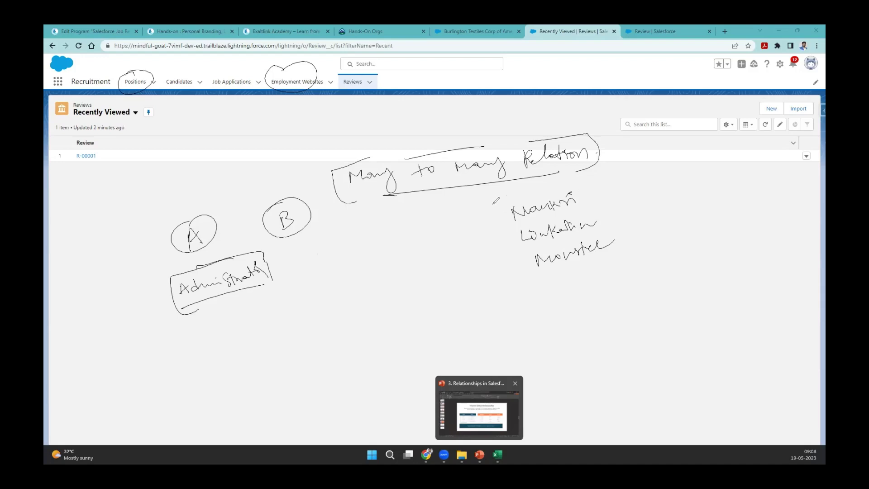
{"action": "left_click_drag", "start_coordinate": [275, 266], "coordinate": [511, 221]}
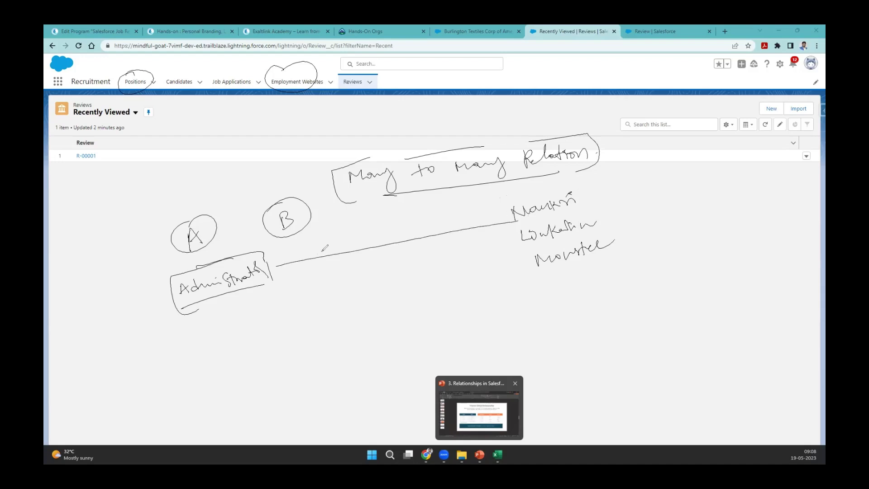
{"action": "left_click_drag", "start_coordinate": [272, 268], "coordinate": [512, 248]}
{"action": "left_click_drag", "start_coordinate": [272, 268], "coordinate": [503, 273]}
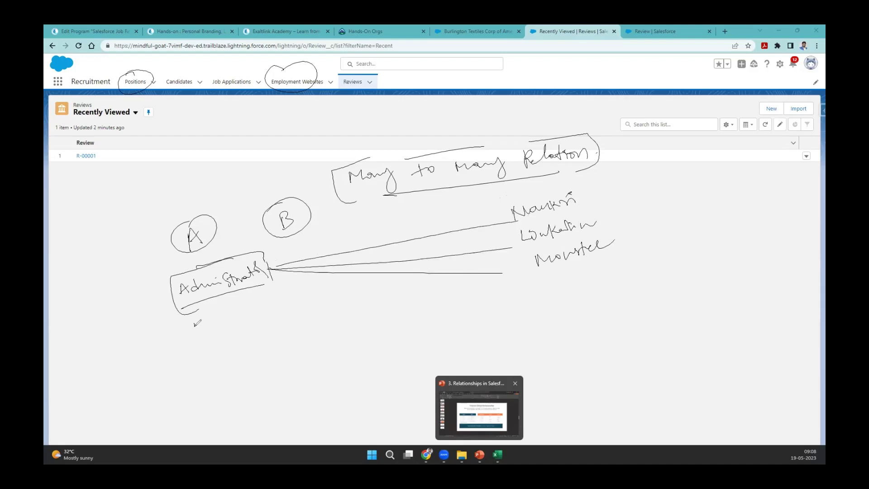
Write Developer and JAVA below Administrator, box Naukri, and draw curves linking both new positions to Naukri
{"action": "left_click_drag", "start_coordinate": [199, 337], "coordinate": [271, 304]}
{"action": "mouse_move", "coordinate": [210, 349]}
{"action": "left_mouse_down"}
{"action": "mouse_move", "coordinate": [213, 367]}
{"action": "mouse_move", "coordinate": [261, 340]}
{"action": "left_mouse_up"}
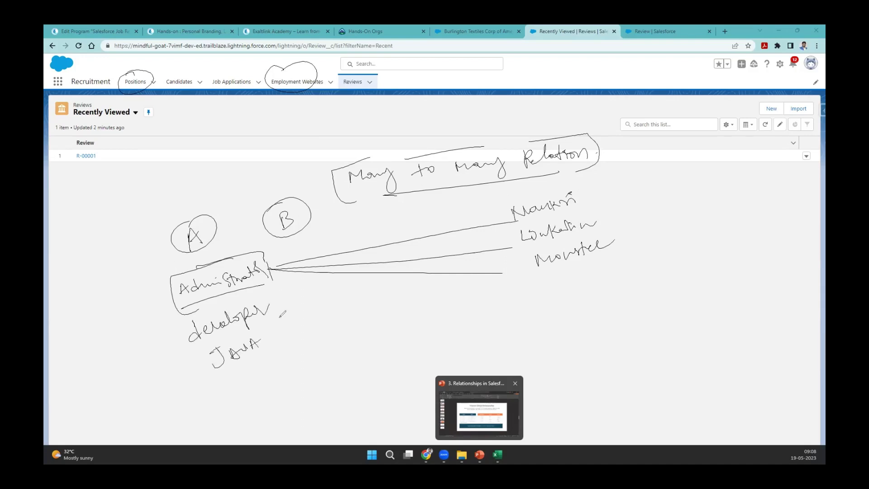
{"action": "mouse_move", "coordinate": [550, 190]}
{"action": "left_mouse_down"}
{"action": "mouse_move", "coordinate": [506, 200]}
{"action": "mouse_move", "coordinate": [588, 208]}
{"action": "mouse_move", "coordinate": [566, 182]}
{"action": "left_mouse_up"}
{"action": "left_click_drag", "start_coordinate": [185, 345], "coordinate": [211, 394]}
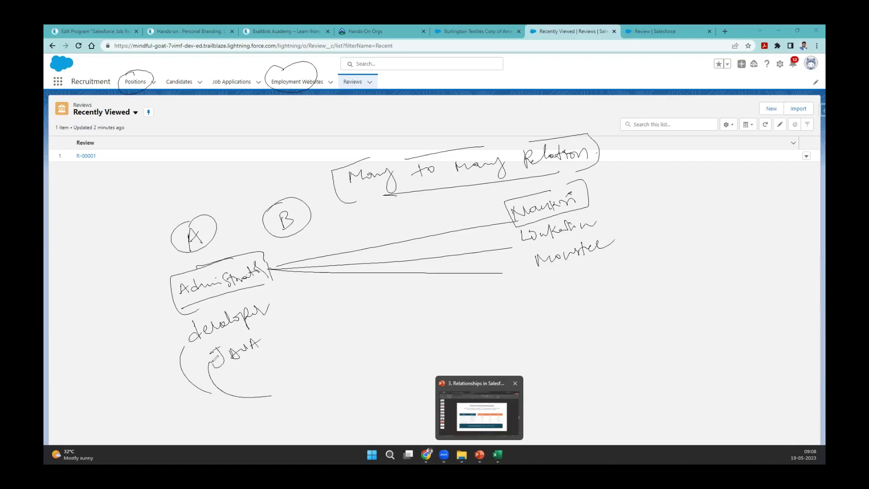
{"action": "mouse_move", "coordinate": [315, 381]}
{"action": "left_mouse_down"}
{"action": "mouse_move", "coordinate": [409, 344]}
{"action": "mouse_move", "coordinate": [696, 269]}
{"action": "mouse_move", "coordinate": [644, 201]}
{"action": "mouse_move", "coordinate": [619, 209]}
{"action": "left_mouse_up"}
{"action": "mouse_move", "coordinate": [211, 391]}
{"action": "left_mouse_down"}
{"action": "mouse_move", "coordinate": [305, 407]}
{"action": "mouse_move", "coordinate": [493, 326]}
{"action": "mouse_move", "coordinate": [788, 238]}
{"action": "mouse_move", "coordinate": [641, 215]}
{"action": "left_mouse_up"}
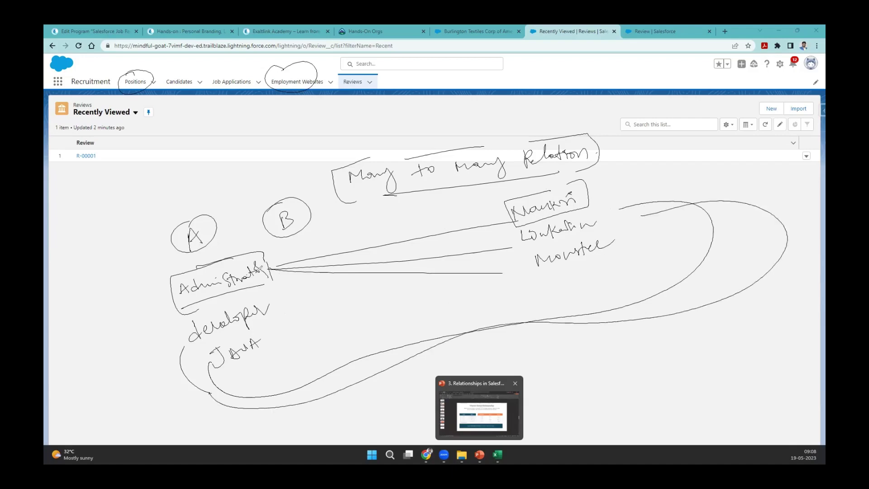
Mark Administrator, Developer and JAVA with ticks, and draw a curve linking Naukri back to Administrator
{"action": "left_click_drag", "start_coordinate": [278, 248], "coordinate": [271, 264]}
{"action": "left_click_drag", "start_coordinate": [260, 313], "coordinate": [270, 306]}
{"action": "left_click_drag", "start_coordinate": [271, 341], "coordinate": [259, 352]}
{"action": "left_click_drag", "start_coordinate": [260, 307], "coordinate": [261, 301]}
{"action": "left_click_drag", "start_coordinate": [634, 205], "coordinate": [679, 205]}
{"action": "mouse_move", "coordinate": [595, 195]}
{"action": "left_mouse_down"}
{"action": "mouse_move", "coordinate": [703, 186]}
{"action": "mouse_move", "coordinate": [784, 214]}
{"action": "mouse_move", "coordinate": [763, 292]}
{"action": "mouse_move", "coordinate": [667, 329]}
{"action": "mouse_move", "coordinate": [481, 346]}
{"action": "mouse_move", "coordinate": [366, 391]}
{"action": "mouse_move", "coordinate": [198, 415]}
{"action": "mouse_move", "coordinate": [126, 351]}
{"action": "mouse_move", "coordinate": [176, 301]}
{"action": "left_mouse_up"}
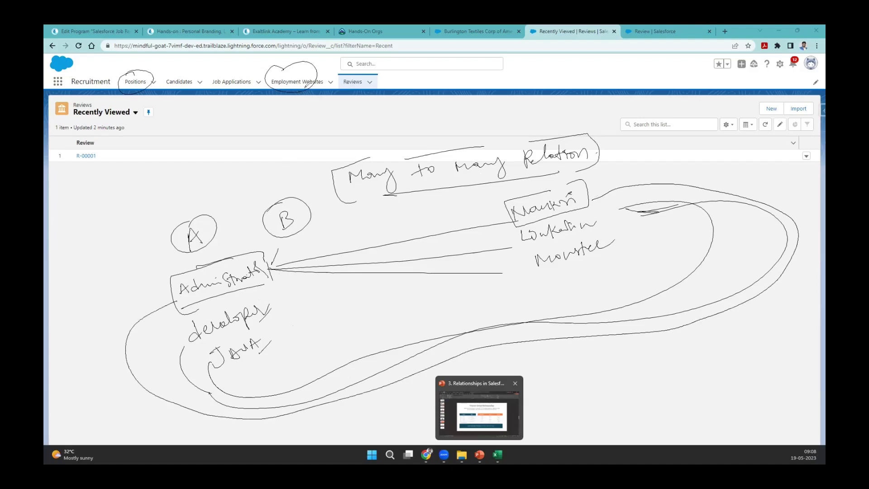
Retrace the circled Positions, the Many to Many Relation title and the lines at Naukri, and clear all annotations
{"action": "left_click_drag", "start_coordinate": [132, 90], "coordinate": [138, 86]}
{"action": "left_click_drag", "start_coordinate": [600, 198], "coordinate": [676, 194]}
{"action": "left_click_drag", "start_coordinate": [371, 161], "coordinate": [426, 153]}
{"action": "left_click_drag", "start_coordinate": [544, 143], "coordinate": [480, 148]}
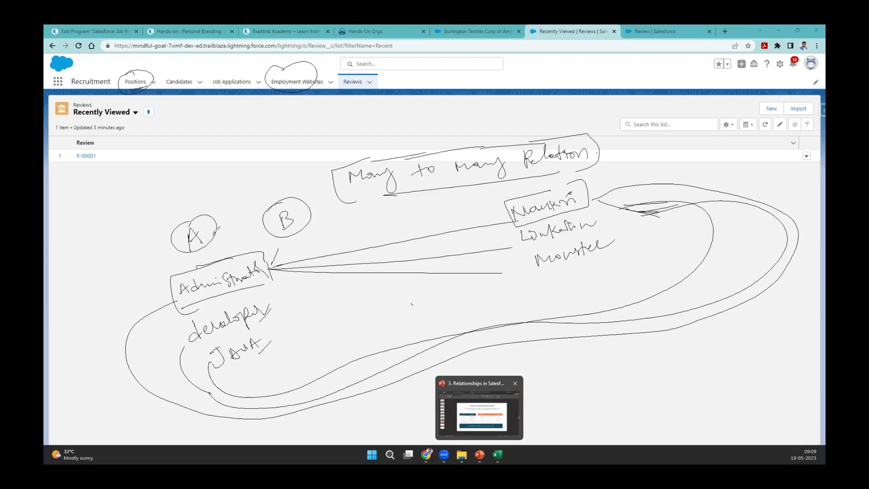
{"action": "left_click_drag", "start_coordinate": [264, 283], "coordinate": [273, 277]}
{"action": "key", "text": "e"}
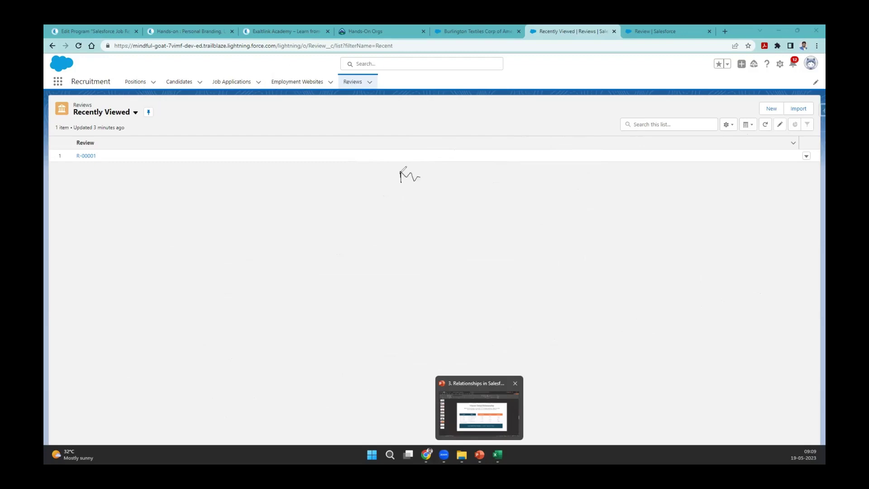
Write the heading Many to Many Relation above the blank area and underline it
{"action": "left_click_drag", "start_coordinate": [428, 177], "coordinate": [469, 173]}
{"action": "mouse_move", "coordinate": [525, 176]}
{"action": "left_mouse_down"}
{"action": "mouse_move", "coordinate": [533, 169]}
{"action": "mouse_move", "coordinate": [561, 180]}
{"action": "mouse_move", "coordinate": [574, 164]}
{"action": "mouse_move", "coordinate": [588, 179]}
{"action": "mouse_move", "coordinate": [595, 168]}
{"action": "left_mouse_up"}
{"action": "mouse_move", "coordinate": [602, 178]}
{"action": "left_mouse_down"}
{"action": "mouse_move", "coordinate": [606, 169]}
{"action": "mouse_move", "coordinate": [648, 163]}
{"action": "left_mouse_up"}
{"action": "left_click_drag", "start_coordinate": [389, 216], "coordinate": [646, 206]}
Draw circled letters A and B below the heading, and a smaller circled C between and beneath them
{"action": "left_click_drag", "start_coordinate": [147, 249], "coordinate": [157, 267]}
{"action": "mouse_move", "coordinate": [135, 270]}
{"action": "left_mouse_down"}
{"action": "mouse_move", "coordinate": [155, 260]}
{"action": "mouse_move", "coordinate": [134, 242]}
{"action": "left_mouse_up"}
{"action": "left_click_drag", "start_coordinate": [342, 227], "coordinate": [340, 247]}
{"action": "mouse_move", "coordinate": [340, 232]}
{"action": "left_mouse_down"}
{"action": "mouse_move", "coordinate": [356, 227]}
{"action": "mouse_move", "coordinate": [346, 247]}
{"action": "left_mouse_up"}
{"action": "mouse_move", "coordinate": [343, 212]}
{"action": "left_mouse_down"}
{"action": "mouse_move", "coordinate": [362, 212]}
{"action": "mouse_move", "coordinate": [332, 218]}
{"action": "left_mouse_up"}
{"action": "mouse_move", "coordinate": [259, 313]}
{"action": "left_mouse_down"}
{"action": "mouse_move", "coordinate": [240, 328]}
{"action": "mouse_move", "coordinate": [234, 319]}
{"action": "left_mouse_up"}
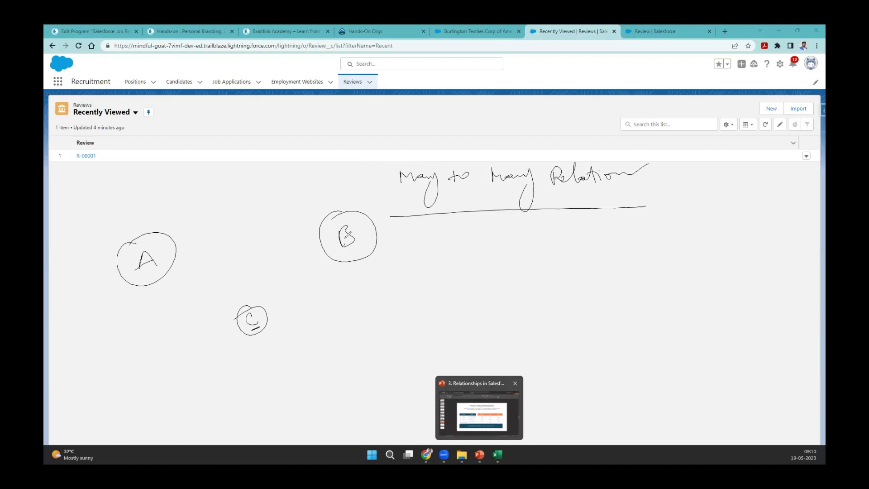
Draw three connecting lines from B to C and three more from A to C
{"action": "left_click_drag", "start_coordinate": [266, 304], "coordinate": [309, 247]}
{"action": "left_click_drag", "start_coordinate": [309, 248], "coordinate": [269, 335]}
{"action": "left_click_drag", "start_coordinate": [309, 249], "coordinate": [279, 309]}
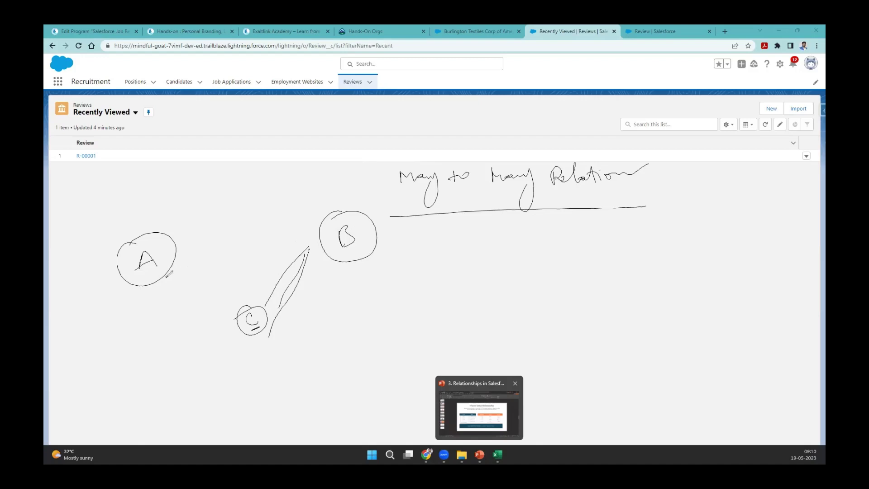
{"action": "left_click_drag", "start_coordinate": [169, 273], "coordinate": [251, 318]}
{"action": "left_click_drag", "start_coordinate": [167, 275], "coordinate": [215, 332]}
{"action": "left_click_drag", "start_coordinate": [166, 274], "coordinate": [256, 291]}
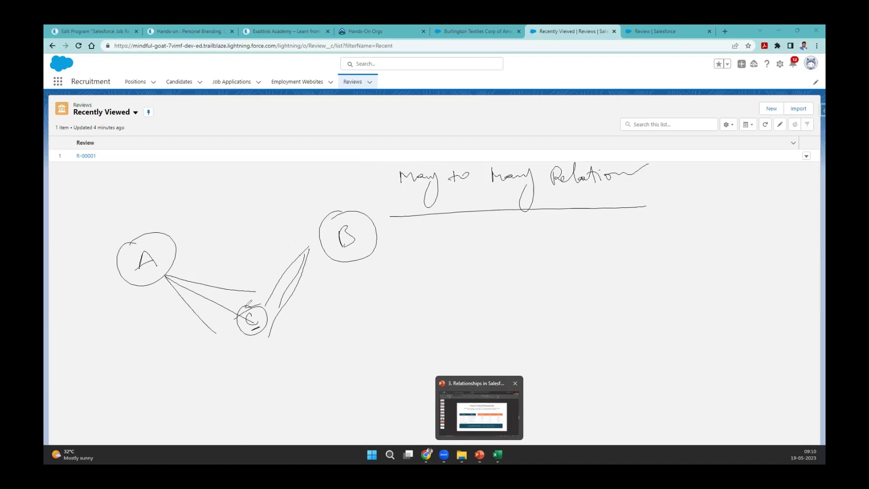
Box the circled C and annotate it just underneath
{"action": "mouse_move", "coordinate": [262, 305]}
{"action": "left_mouse_down"}
{"action": "mouse_move", "coordinate": [273, 334]}
{"action": "mouse_move", "coordinate": [233, 313]}
{"action": "mouse_move", "coordinate": [267, 307]}
{"action": "left_mouse_up"}
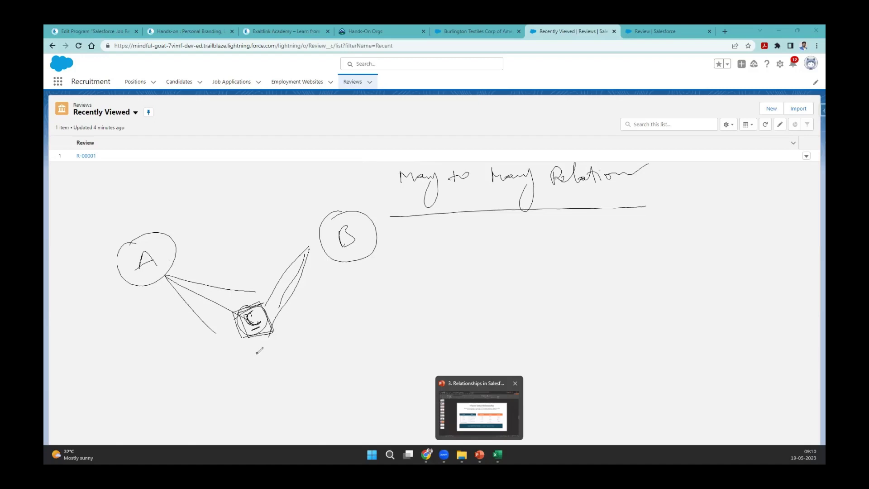
{"action": "left_click_drag", "start_coordinate": [257, 361], "coordinate": [294, 345]}
{"action": "mouse_move", "coordinate": [262, 368]}
{"action": "left_mouse_down"}
{"action": "mouse_move", "coordinate": [270, 375]}
{"action": "mouse_move", "coordinate": [314, 343]}
{"action": "left_mouse_up"}
{"action": "mouse_move", "coordinate": [244, 348]}
{"action": "left_mouse_down"}
{"action": "mouse_move", "coordinate": [295, 326]}
{"action": "mouse_move", "coordinate": [324, 364]}
{"action": "mouse_move", "coordinate": [287, 330]}
{"action": "left_mouse_up"}
{"action": "left_click_drag", "start_coordinate": [253, 372], "coordinate": [311, 348]}
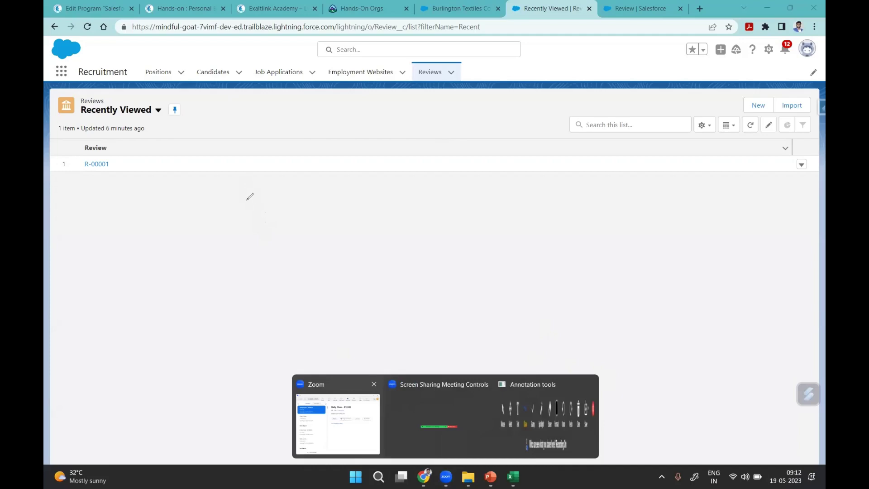
Write positions and employment website as two separate underlined headings on the cleared page
{"action": "left_click_drag", "start_coordinate": [229, 187], "coordinate": [285, 185]}
{"action": "left_click_drag", "start_coordinate": [234, 216], "coordinate": [302, 189]}
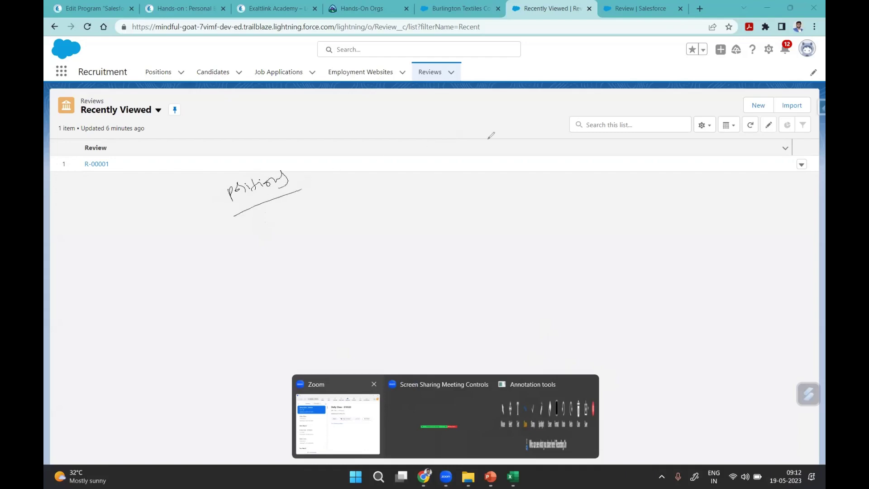
{"action": "mouse_move", "coordinate": [533, 169]}
{"action": "left_mouse_down"}
{"action": "mouse_move", "coordinate": [563, 174]}
{"action": "mouse_move", "coordinate": [574, 157]}
{"action": "mouse_move", "coordinate": [612, 164]}
{"action": "mouse_move", "coordinate": [668, 154]}
{"action": "left_mouse_up"}
{"action": "left_click_drag", "start_coordinate": [557, 186], "coordinate": [640, 165]}
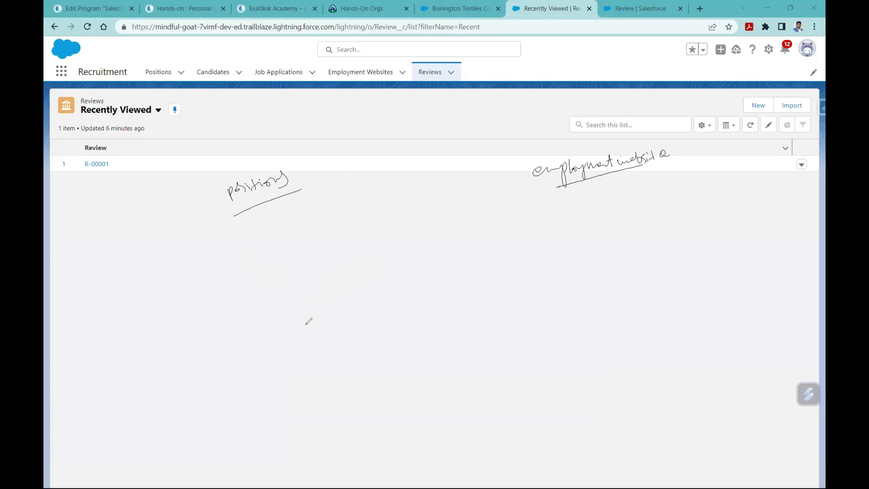
Write and underline jobpostings between and below the two headings, and sketch a three-column table with a header row beneath it
{"action": "left_click_drag", "start_coordinate": [412, 281], "coordinate": [455, 265]}
{"action": "left_click_drag", "start_coordinate": [474, 264], "coordinate": [479, 278]}
{"action": "left_click_drag", "start_coordinate": [418, 301], "coordinate": [471, 275]}
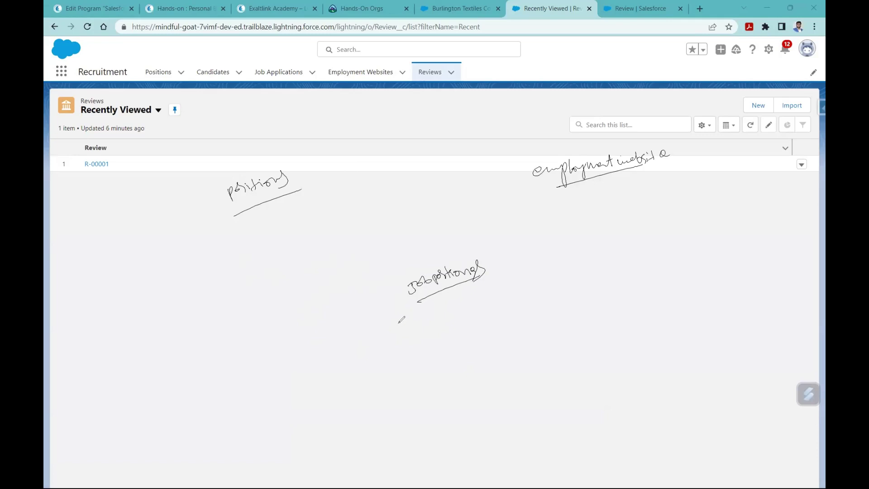
{"action": "mouse_move", "coordinate": [537, 294]}
{"action": "left_mouse_down"}
{"action": "mouse_move", "coordinate": [377, 324]}
{"action": "mouse_move", "coordinate": [359, 412]}
{"action": "mouse_move", "coordinate": [493, 376]}
{"action": "mouse_move", "coordinate": [480, 380]}
{"action": "mouse_move", "coordinate": [604, 367]}
{"action": "mouse_move", "coordinate": [540, 298]}
{"action": "mouse_move", "coordinate": [588, 356]}
{"action": "left_mouse_up"}
{"action": "left_click_drag", "start_coordinate": [382, 323], "coordinate": [395, 411]}
{"action": "left_click_drag", "start_coordinate": [437, 308], "coordinate": [466, 419]}
{"action": "left_click_drag", "start_coordinate": [337, 369], "coordinate": [602, 300]}
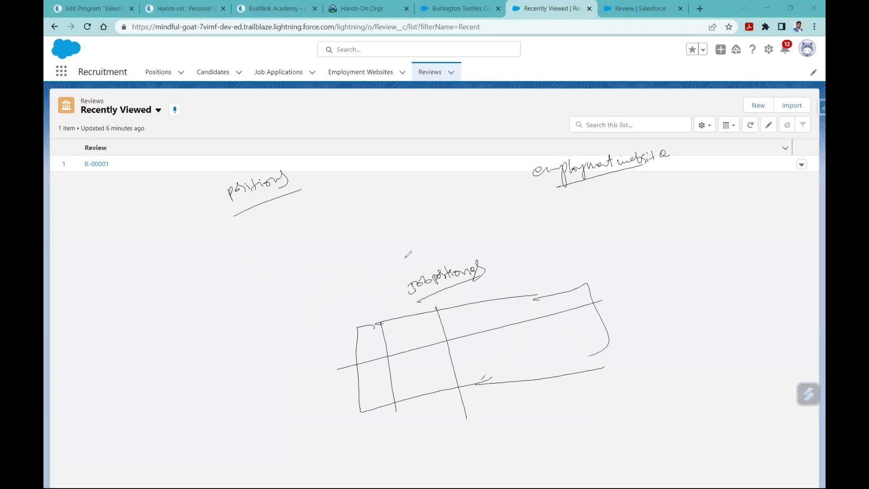
Sketch circled C with arrows up to A and B, and box the words A field and B field below it
{"action": "left_click_drag", "start_coordinate": [377, 111], "coordinate": [382, 121]}
{"action": "left_click_drag", "start_coordinate": [503, 100], "coordinate": [499, 114]}
{"action": "mouse_move", "coordinate": [449, 152]}
{"action": "left_mouse_down"}
{"action": "mouse_move", "coordinate": [447, 161]}
{"action": "mouse_move", "coordinate": [460, 159]}
{"action": "mouse_move", "coordinate": [451, 167]}
{"action": "mouse_move", "coordinate": [400, 134]}
{"action": "mouse_move", "coordinate": [417, 162]}
{"action": "mouse_move", "coordinate": [425, 154]}
{"action": "left_mouse_up"}
{"action": "mouse_move", "coordinate": [461, 131]}
{"action": "left_mouse_down"}
{"action": "mouse_move", "coordinate": [491, 118]}
{"action": "mouse_move", "coordinate": [471, 153]}
{"action": "left_mouse_up"}
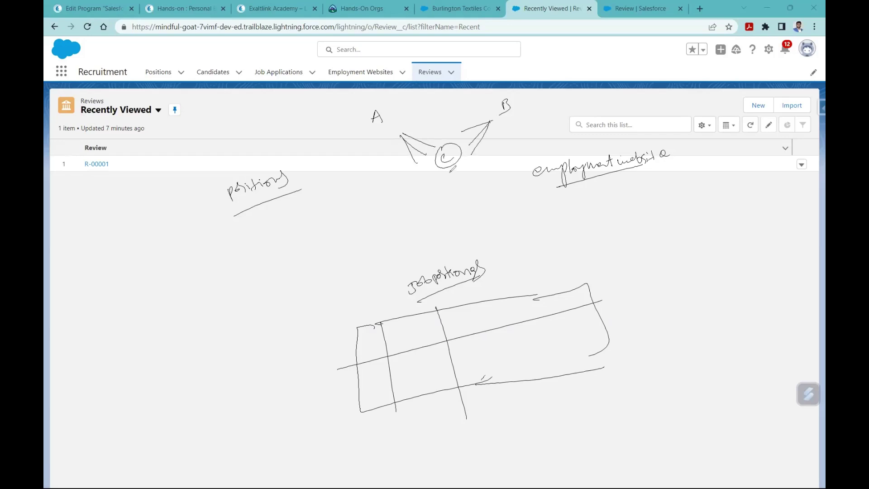
{"action": "left_click_drag", "start_coordinate": [400, 133], "coordinate": [403, 135]}
{"action": "mouse_move", "coordinate": [442, 177]}
{"action": "left_mouse_down"}
{"action": "mouse_move", "coordinate": [459, 171]}
{"action": "mouse_move", "coordinate": [447, 194]}
{"action": "mouse_move", "coordinate": [488, 179]}
{"action": "mouse_move", "coordinate": [442, 212]}
{"action": "mouse_move", "coordinate": [473, 164]}
{"action": "mouse_move", "coordinate": [435, 206]}
{"action": "left_mouse_up"}
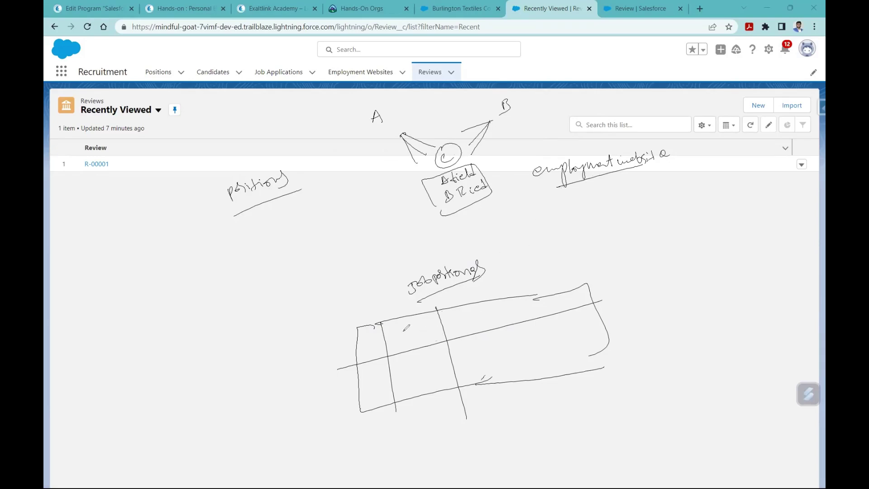
Label the jobpostings table columns id, position and employment website, and draw a line separating the first data rows
{"action": "mouse_move", "coordinate": [398, 342]}
{"action": "left_mouse_down"}
{"action": "mouse_move", "coordinate": [419, 323]}
{"action": "mouse_move", "coordinate": [480, 321]}
{"action": "mouse_move", "coordinate": [506, 302]}
{"action": "mouse_move", "coordinate": [528, 307]}
{"action": "mouse_move", "coordinate": [584, 294]}
{"action": "left_mouse_up"}
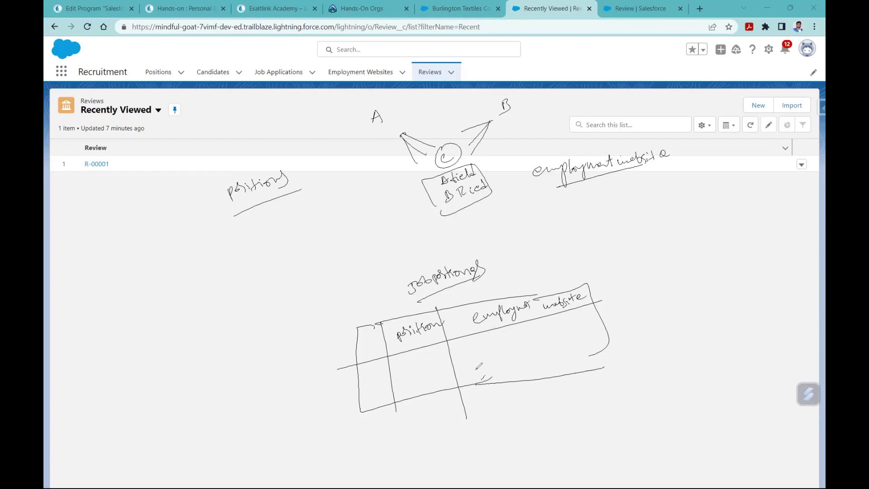
{"action": "left_click_drag", "start_coordinate": [608, 334], "coordinate": [584, 367]}
{"action": "mouse_move", "coordinate": [365, 345]}
{"action": "left_mouse_down"}
{"action": "mouse_move", "coordinate": [369, 353]}
{"action": "mouse_move", "coordinate": [378, 346]}
{"action": "left_mouse_up"}
{"action": "left_click_drag", "start_coordinate": [360, 390], "coordinate": [569, 313]}
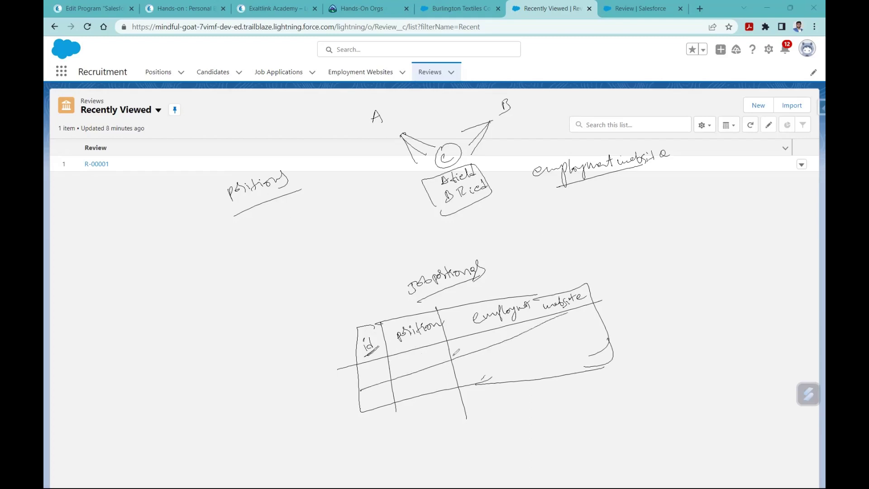
Fill the first two jobpostings rows with Admin and Naukri, and Admin and Monster
{"action": "mouse_move", "coordinate": [409, 364]}
{"action": "left_mouse_down"}
{"action": "mouse_move", "coordinate": [412, 354]}
{"action": "mouse_move", "coordinate": [444, 350]}
{"action": "left_mouse_up"}
{"action": "left_click_drag", "start_coordinate": [482, 337], "coordinate": [488, 336]}
{"action": "left_click_drag", "start_coordinate": [493, 334], "coordinate": [518, 326]}
{"action": "mouse_move", "coordinate": [424, 390]}
{"action": "left_mouse_down"}
{"action": "mouse_move", "coordinate": [431, 375]}
{"action": "mouse_move", "coordinate": [452, 379]}
{"action": "left_mouse_up"}
{"action": "left_click_drag", "start_coordinate": [516, 359], "coordinate": [564, 339]}
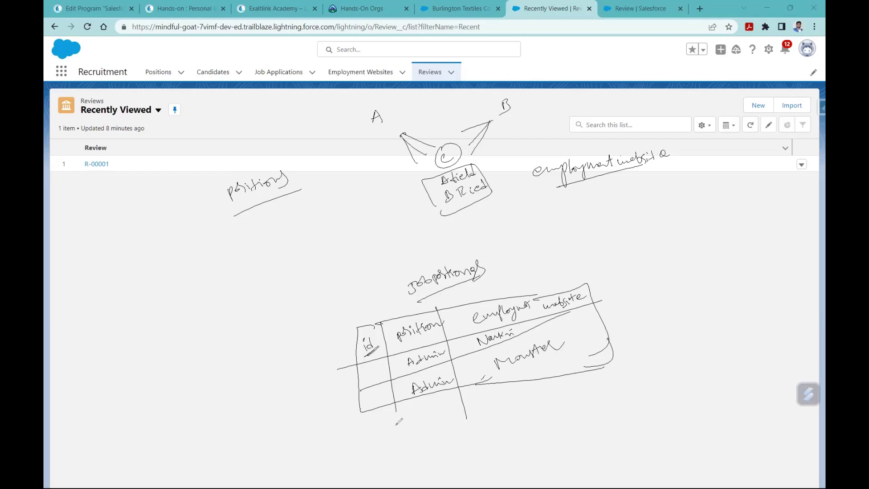
Add a third row with Admin and LinkedIn, and extend the table with a fourth row for dev
{"action": "left_click_drag", "start_coordinate": [419, 409], "coordinate": [452, 403]}
{"action": "mouse_move", "coordinate": [508, 384]}
{"action": "left_mouse_down"}
{"action": "mouse_move", "coordinate": [524, 394]}
{"action": "mouse_move", "coordinate": [543, 382]}
{"action": "mouse_move", "coordinate": [581, 382]}
{"action": "left_mouse_up"}
{"action": "mouse_move", "coordinate": [362, 409]}
{"action": "left_mouse_down"}
{"action": "mouse_move", "coordinate": [498, 425]}
{"action": "mouse_move", "coordinate": [577, 405]}
{"action": "left_mouse_up"}
{"action": "mouse_move", "coordinate": [602, 368]}
{"action": "left_mouse_down"}
{"action": "mouse_move", "coordinate": [611, 389]}
{"action": "mouse_move", "coordinate": [578, 404]}
{"action": "left_mouse_up"}
{"action": "mouse_move", "coordinate": [371, 454]}
{"action": "left_mouse_down"}
{"action": "mouse_move", "coordinate": [517, 444]}
{"action": "mouse_move", "coordinate": [622, 414]}
{"action": "mouse_move", "coordinate": [608, 397]}
{"action": "left_mouse_up"}
{"action": "left_click_drag", "start_coordinate": [462, 411], "coordinate": [494, 471]}
{"action": "mouse_move", "coordinate": [388, 401]}
{"action": "left_mouse_down"}
{"action": "mouse_move", "coordinate": [426, 478]}
{"action": "mouse_move", "coordinate": [452, 444]}
{"action": "left_mouse_up"}
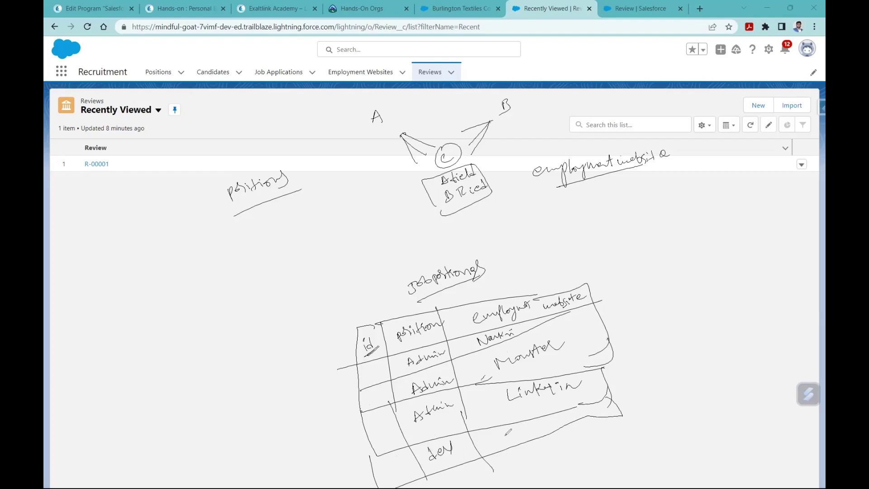
Enter Naukri for the fourth row, add a dev and LinkedIn row, and number the first four rows 1 to 4
{"action": "left_click_drag", "start_coordinate": [542, 424], "coordinate": [553, 423]}
{"action": "left_click_drag", "start_coordinate": [456, 479], "coordinate": [472, 473]}
{"action": "mouse_move", "coordinate": [539, 444]}
{"action": "left_mouse_down"}
{"action": "mouse_move", "coordinate": [543, 456]}
{"action": "mouse_move", "coordinate": [548, 441]}
{"action": "mouse_move", "coordinate": [563, 446]}
{"action": "mouse_move", "coordinate": [601, 425]}
{"action": "mouse_move", "coordinate": [609, 434]}
{"action": "mouse_move", "coordinate": [597, 462]}
{"action": "left_mouse_up"}
{"action": "left_click_drag", "start_coordinate": [369, 371], "coordinate": [370, 388]}
{"action": "mouse_move", "coordinate": [372, 392]}
{"action": "left_mouse_down"}
{"action": "mouse_move", "coordinate": [383, 401]}
{"action": "mouse_move", "coordinate": [388, 442]}
{"action": "left_mouse_up"}
{"action": "left_click_drag", "start_coordinate": [399, 450], "coordinate": [412, 477]}
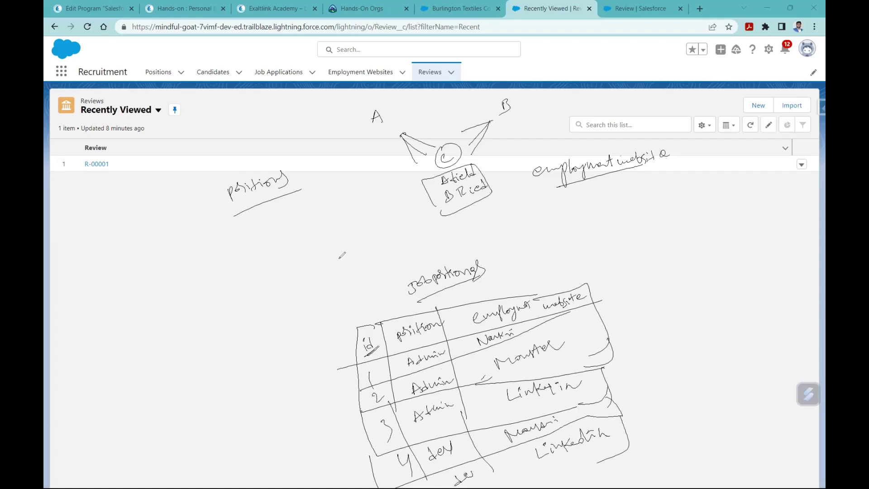
List Admin and dev under positions, and Naukri, Monster and LinkedIn under employment website
{"action": "left_click_drag", "start_coordinate": [257, 228], "coordinate": [310, 213]}
{"action": "left_click_drag", "start_coordinate": [271, 256], "coordinate": [297, 239]}
{"action": "left_click_drag", "start_coordinate": [602, 194], "coordinate": [646, 181]}
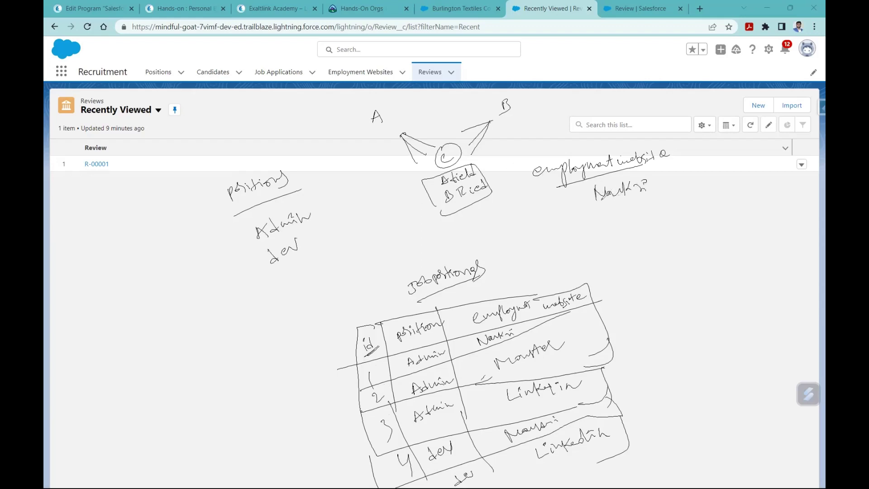
{"action": "mouse_move", "coordinate": [602, 206]}
{"action": "left_mouse_down"}
{"action": "mouse_move", "coordinate": [631, 211]}
{"action": "mouse_move", "coordinate": [668, 199]}
{"action": "left_mouse_up"}
{"action": "mouse_move", "coordinate": [611, 227]}
{"action": "left_mouse_down"}
{"action": "mouse_move", "coordinate": [623, 244]}
{"action": "mouse_move", "coordinate": [633, 232]}
{"action": "mouse_move", "coordinate": [699, 230]}
{"action": "left_mouse_up"}
{"action": "left_click_drag", "start_coordinate": [629, 257], "coordinate": [678, 246]}
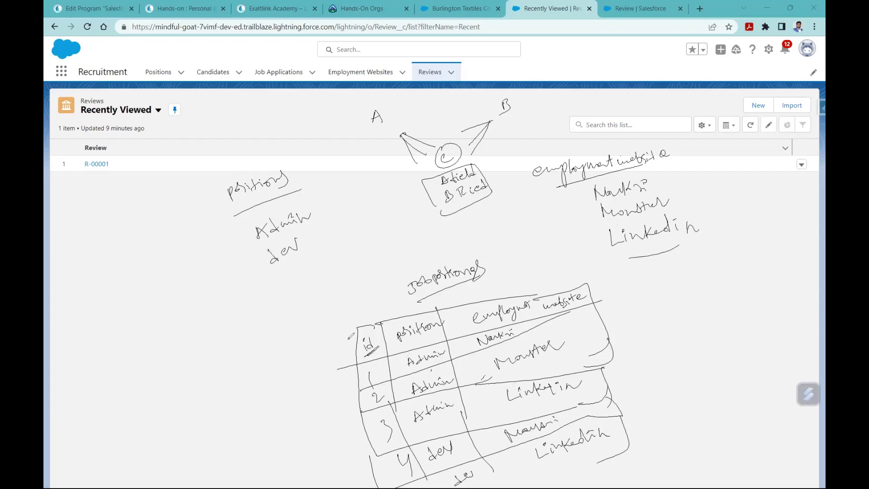
Circle the listed positions and draw three curves from Admin to its rows in the jobpostings table
{"action": "mouse_move", "coordinate": [271, 207]}
{"action": "left_mouse_down"}
{"action": "mouse_move", "coordinate": [256, 244]}
{"action": "mouse_move", "coordinate": [272, 206]}
{"action": "left_mouse_up"}
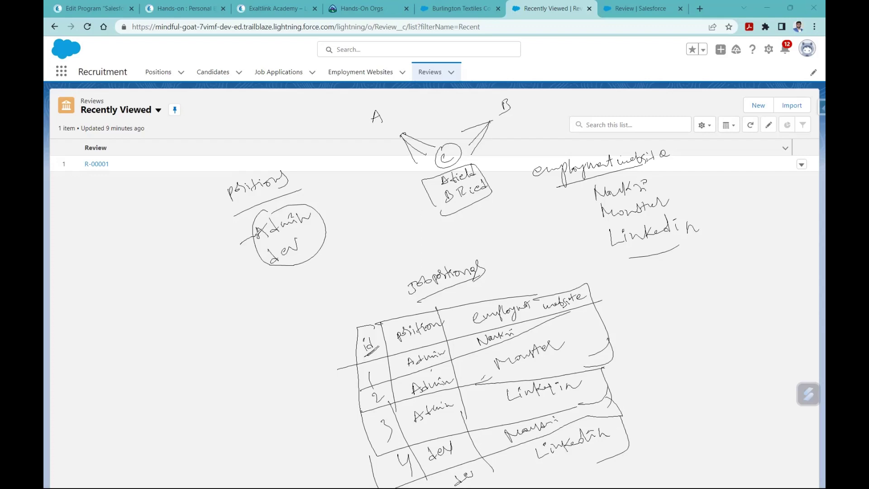
{"action": "mouse_move", "coordinate": [252, 296]}
{"action": "left_mouse_down"}
{"action": "mouse_move", "coordinate": [320, 316]}
{"action": "mouse_move", "coordinate": [340, 337]}
{"action": "left_mouse_up"}
{"action": "mouse_move", "coordinate": [251, 236]}
{"action": "left_mouse_down"}
{"action": "mouse_move", "coordinate": [227, 273]}
{"action": "mouse_move", "coordinate": [343, 384]}
{"action": "left_mouse_up"}
{"action": "mouse_move", "coordinate": [235, 249]}
{"action": "left_mouse_down"}
{"action": "mouse_move", "coordinate": [208, 337]}
{"action": "mouse_move", "coordinate": [340, 426]}
{"action": "left_mouse_up"}
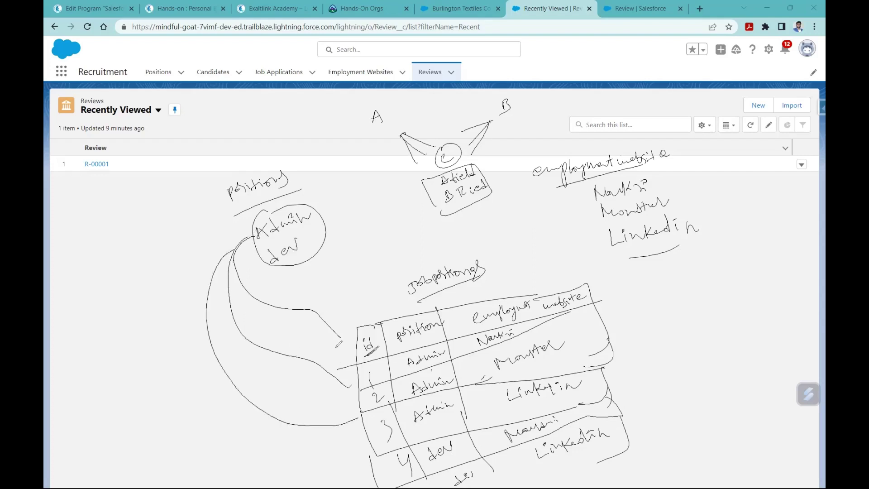
Bracket the jobpostings title, circle Naukri in the website list, and draw curves linking it to table rows 1 and 4
{"action": "left_click_drag", "start_coordinate": [452, 248], "coordinate": [410, 293]}
{"action": "mouse_move", "coordinate": [593, 190]}
{"action": "left_mouse_down"}
{"action": "mouse_move", "coordinate": [629, 203]}
{"action": "mouse_move", "coordinate": [590, 200]}
{"action": "mouse_move", "coordinate": [600, 262]}
{"action": "left_mouse_up"}
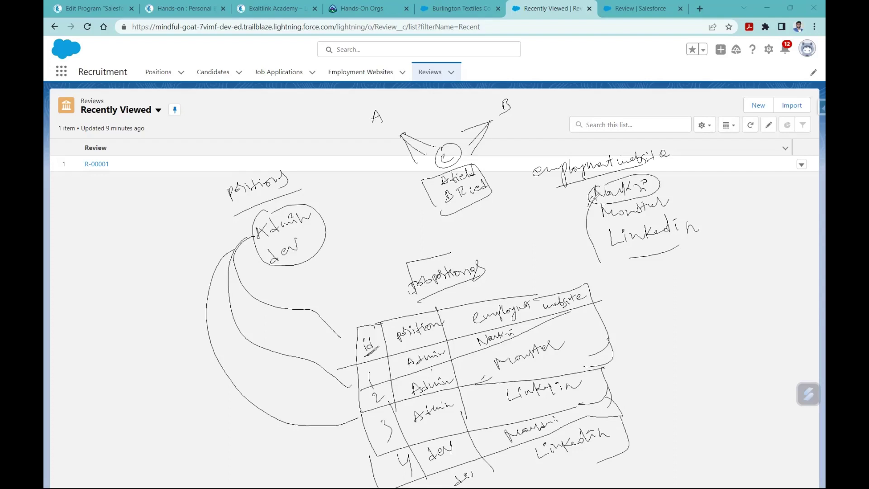
{"action": "left_click_drag", "start_coordinate": [620, 294], "coordinate": [594, 316]}
{"action": "left_click_drag", "start_coordinate": [529, 334], "coordinate": [600, 322]}
{"action": "left_click_drag", "start_coordinate": [593, 212], "coordinate": [662, 329]}
{"action": "left_click_drag", "start_coordinate": [669, 366], "coordinate": [636, 413]}
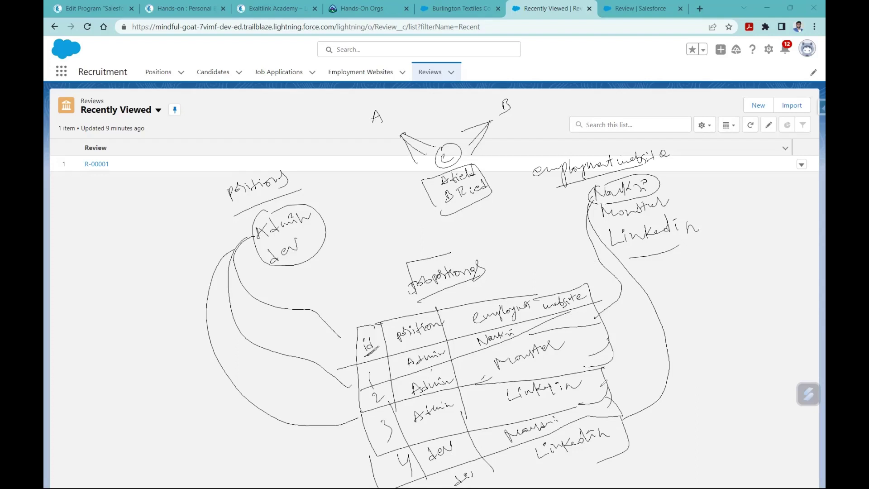
{"action": "left_click_drag", "start_coordinate": [582, 419], "coordinate": [623, 424]}
Underline Admin and Naukri in the lists, box Admin in row 1, circle dev in row 4, and box jobpostings
{"action": "left_click_drag", "start_coordinate": [258, 246], "coordinate": [302, 219]}
{"action": "left_click_drag", "start_coordinate": [611, 198], "coordinate": [623, 196]}
{"action": "left_click_drag", "start_coordinate": [425, 349], "coordinate": [429, 367]}
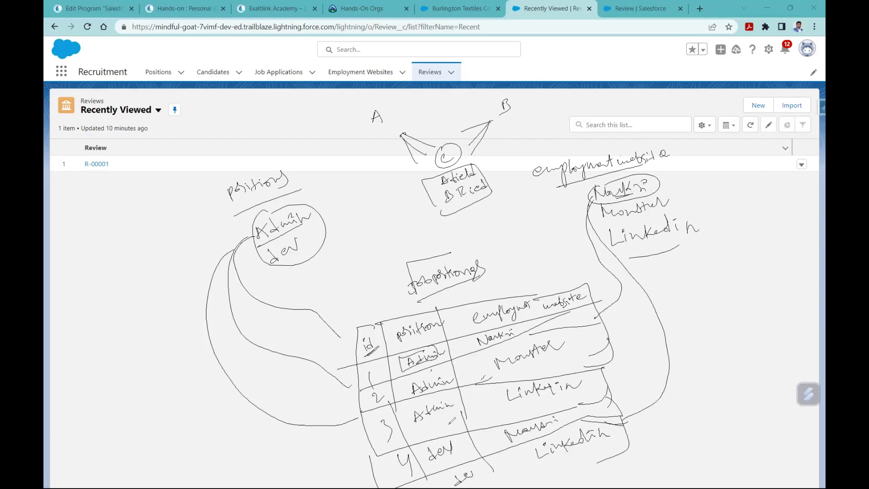
{"action": "mouse_move", "coordinate": [454, 431]}
{"action": "left_mouse_down"}
{"action": "mouse_move", "coordinate": [434, 465]}
{"action": "mouse_move", "coordinate": [453, 437]}
{"action": "left_mouse_up"}
{"action": "mouse_move", "coordinate": [444, 250]}
{"action": "left_mouse_down"}
{"action": "mouse_move", "coordinate": [393, 263]}
{"action": "mouse_move", "coordinate": [469, 299]}
{"action": "mouse_move", "coordinate": [492, 253]}
{"action": "mouse_move", "coordinate": [460, 247]}
{"action": "left_mouse_up"}
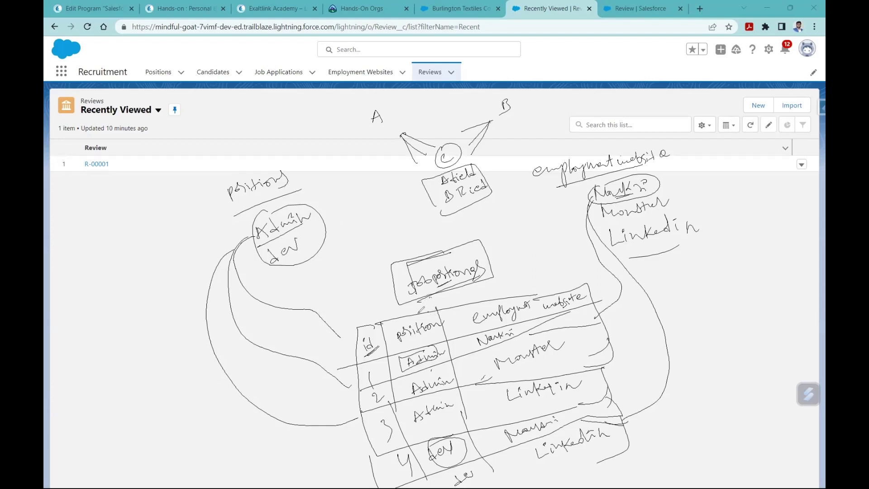
Write Many to Many above the positions heading, then box and underline it
{"action": "left_click_drag", "start_coordinate": [439, 311], "coordinate": [438, 319]}
{"action": "mouse_move", "coordinate": [231, 130]}
{"action": "left_mouse_down"}
{"action": "mouse_move", "coordinate": [228, 119]}
{"action": "mouse_move", "coordinate": [233, 131]}
{"action": "mouse_move", "coordinate": [262, 137]}
{"action": "left_mouse_up"}
{"action": "left_click_drag", "start_coordinate": [271, 121], "coordinate": [284, 116]}
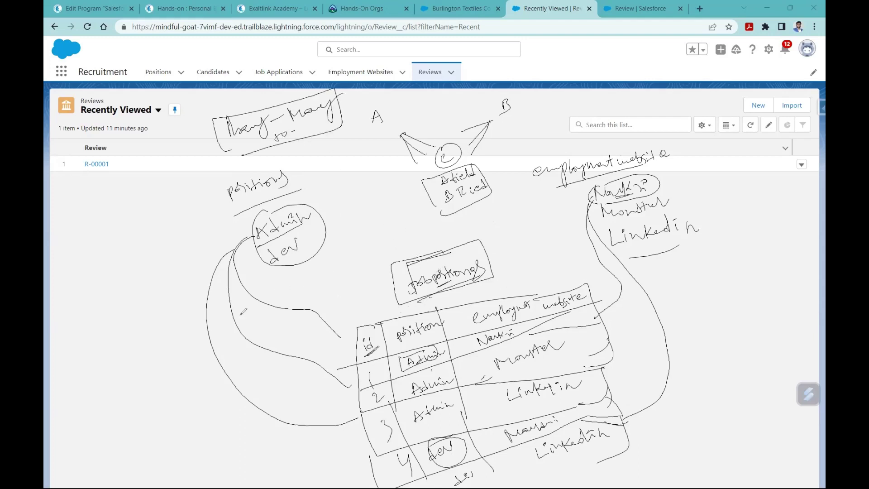
Write Master detail Relationship beside the curves from Admin, circle it, and draw an arrow pointing to it
{"action": "mouse_move", "coordinate": [200, 313]}
{"action": "left_mouse_down"}
{"action": "mouse_move", "coordinate": [174, 317]}
{"action": "mouse_move", "coordinate": [184, 330]}
{"action": "left_mouse_up"}
{"action": "mouse_move", "coordinate": [72, 303]}
{"action": "left_mouse_down"}
{"action": "mouse_move", "coordinate": [102, 296]}
{"action": "mouse_move", "coordinate": [141, 269]}
{"action": "left_mouse_up"}
{"action": "mouse_move", "coordinate": [110, 316]}
{"action": "left_mouse_down"}
{"action": "mouse_move", "coordinate": [100, 320]}
{"action": "mouse_move", "coordinate": [98, 351]}
{"action": "mouse_move", "coordinate": [139, 321]}
{"action": "mouse_move", "coordinate": [147, 301]}
{"action": "mouse_move", "coordinate": [144, 322]}
{"action": "left_mouse_up"}
{"action": "mouse_move", "coordinate": [115, 374]}
{"action": "left_mouse_down"}
{"action": "mouse_move", "coordinate": [123, 398]}
{"action": "mouse_move", "coordinate": [156, 355]}
{"action": "mouse_move", "coordinate": [194, 335]}
{"action": "left_mouse_up"}
{"action": "left_click_drag", "start_coordinate": [103, 256], "coordinate": [141, 344]}
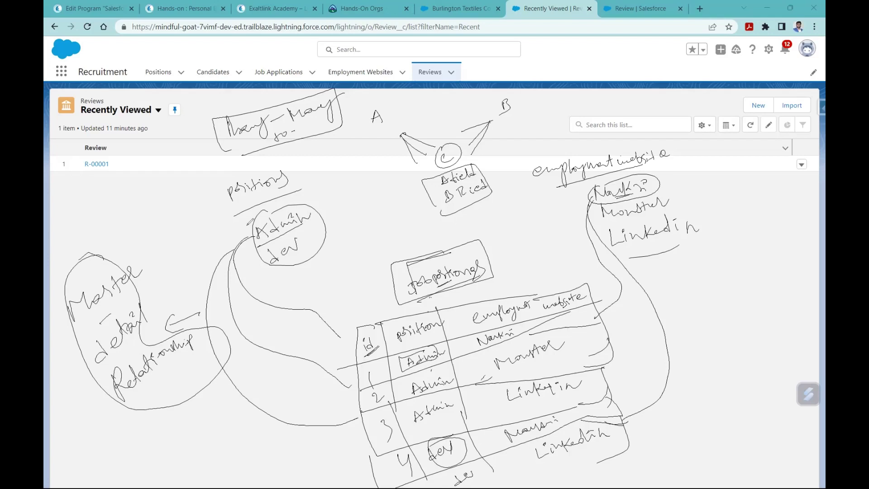
Circle Naukri and Admin in the first jobpostings row and add emphasis strokes to their relationship links
{"action": "left_click_drag", "start_coordinate": [444, 335], "coordinate": [435, 344]}
{"action": "left_click_drag", "start_coordinate": [545, 336], "coordinate": [512, 338]}
{"action": "left_click_drag", "start_coordinate": [511, 338], "coordinate": [543, 336]}
{"action": "mouse_move", "coordinate": [480, 325]}
{"action": "left_mouse_down"}
{"action": "mouse_move", "coordinate": [525, 333]}
{"action": "mouse_move", "coordinate": [469, 350]}
{"action": "left_mouse_up"}
{"action": "left_click_drag", "start_coordinate": [591, 318], "coordinate": [626, 304]}
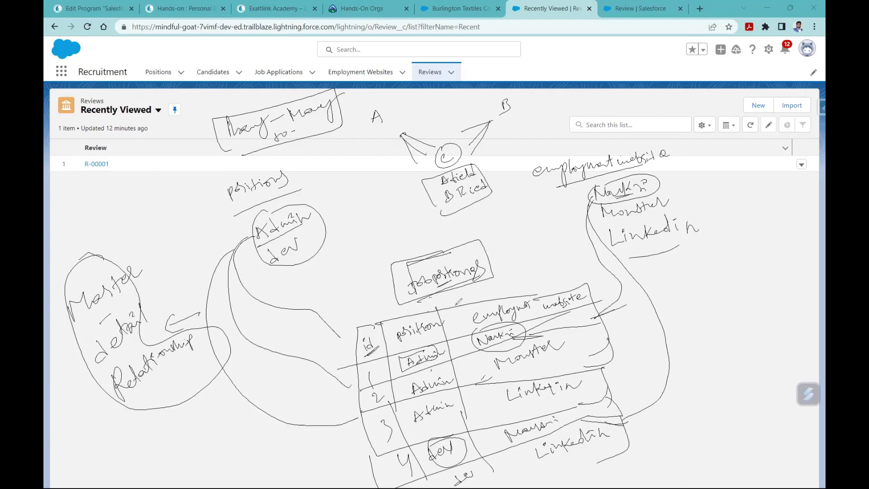
{"action": "left_click_drag", "start_coordinate": [435, 348], "coordinate": [448, 353]}
{"action": "mouse_move", "coordinate": [500, 324]}
{"action": "left_mouse_down"}
{"action": "mouse_move", "coordinate": [479, 323]}
{"action": "mouse_move", "coordinate": [521, 322]}
{"action": "left_mouse_up"}
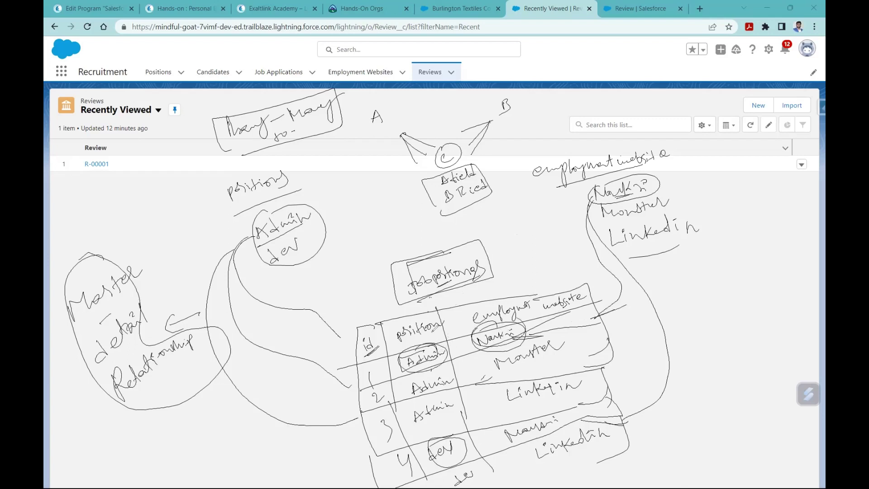
{"action": "left_click_drag", "start_coordinate": [200, 350], "coordinate": [163, 385]}
{"action": "left_click_drag", "start_coordinate": [215, 340], "coordinate": [165, 387]}
{"action": "left_click_drag", "start_coordinate": [533, 319], "coordinate": [525, 328]}
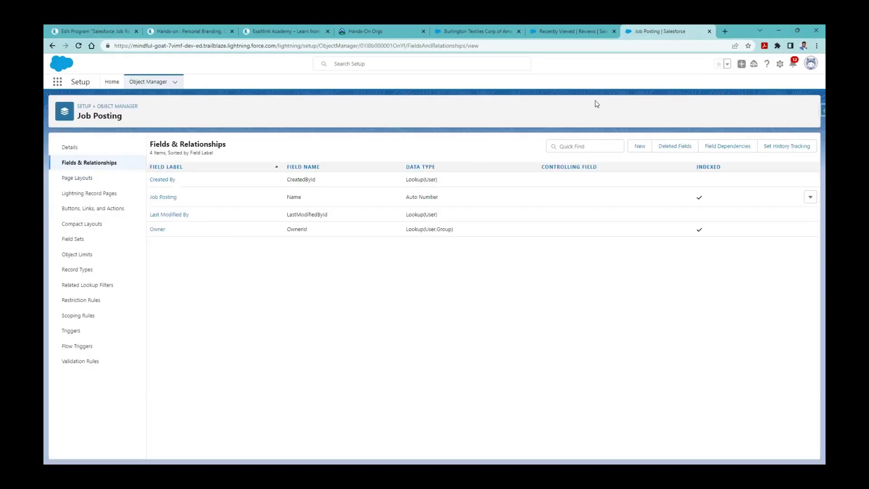
Start a new Master-Detail Relationship field on Job Posting and relate it to the Position object
{"action": "left_click", "coordinate": [636, 146]}
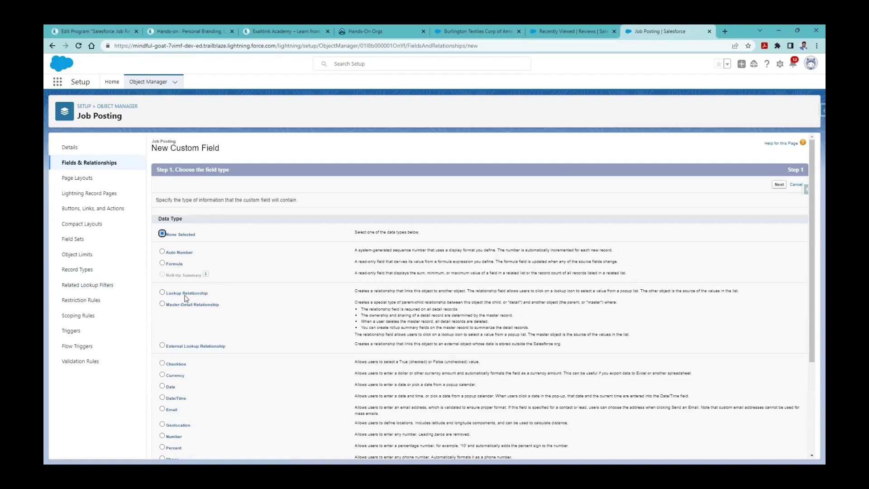
{"action": "left_click", "coordinate": [189, 305]}
{"action": "scroll", "coordinate": [808, 209], "scroll_direction": "down", "scroll_amount": 4}
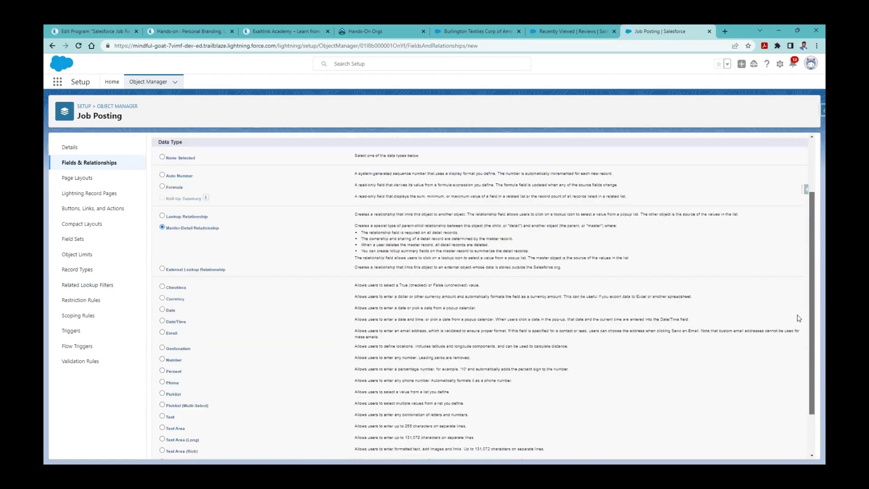
{"action": "scroll", "coordinate": [797, 204], "scroll_direction": "up", "scroll_amount": 4}
{"action": "left_click", "coordinate": [778, 184]}
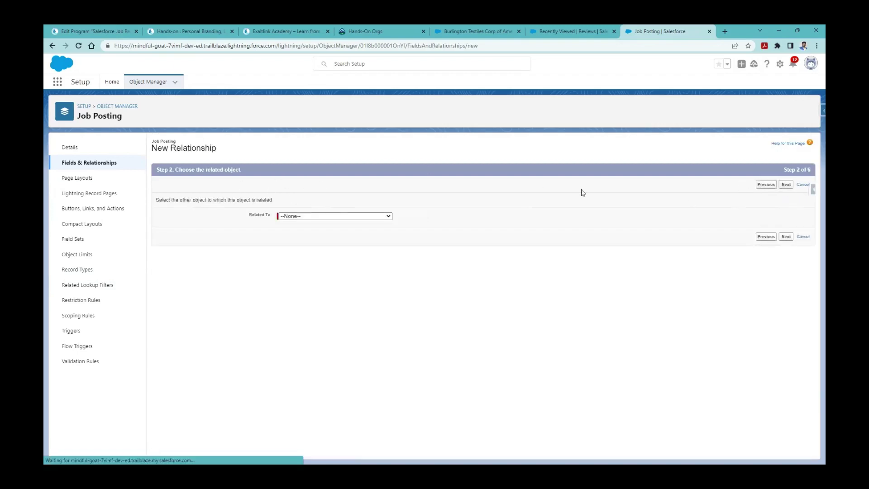
{"action": "left_click", "coordinate": [300, 217]}
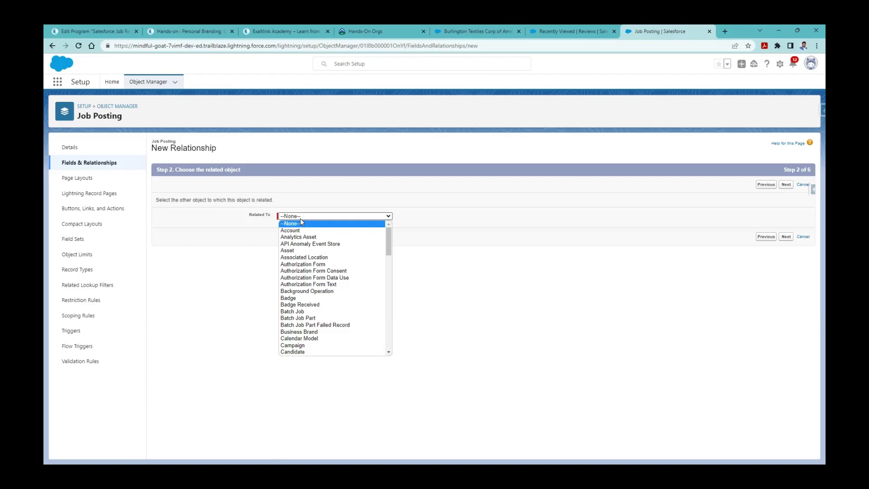
{"action": "type", "text": "po"}
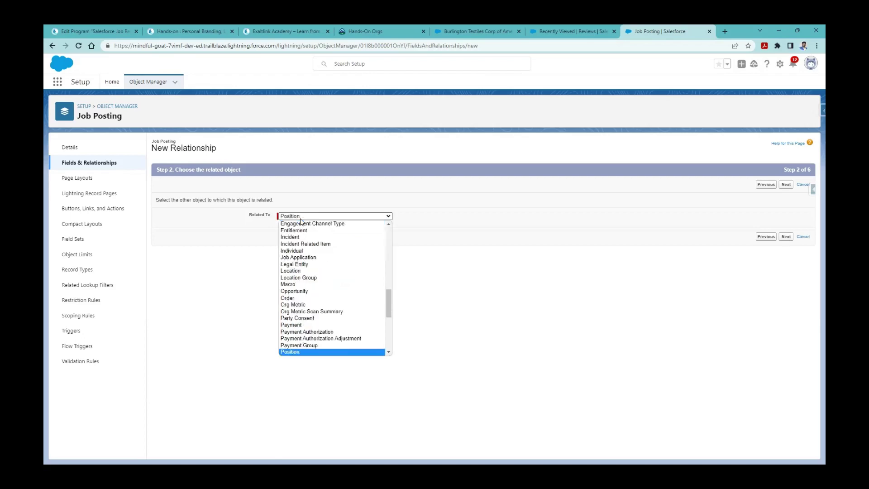
{"action": "key", "text": "Return"}
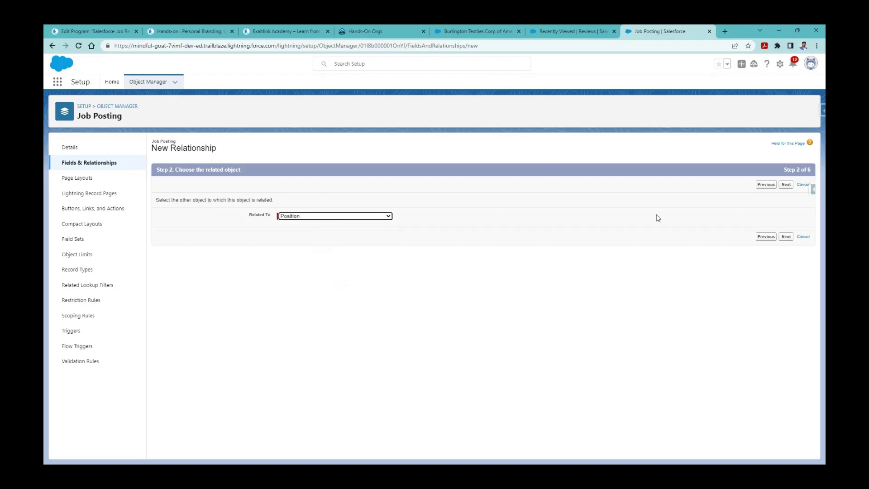
{"action": "left_click", "coordinate": [786, 239]}
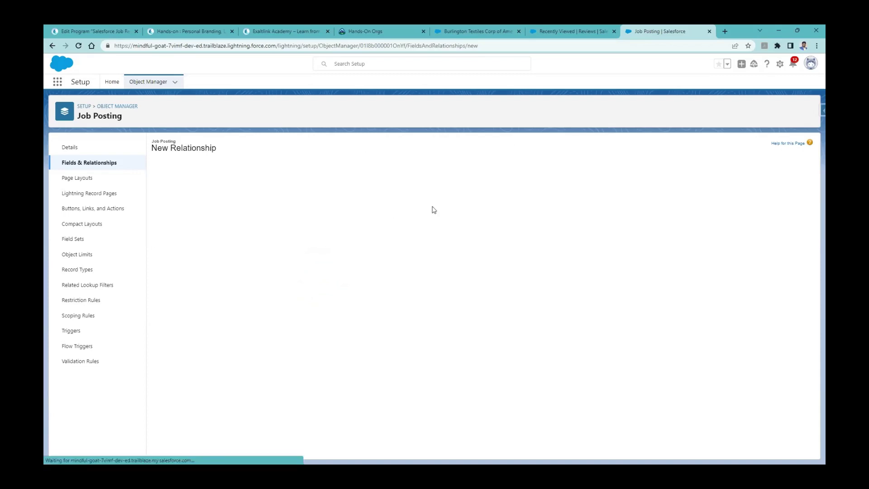
Set the field name to Position and accept the default sharing, field-level security and page layout settings
{"action": "left_click", "coordinate": [309, 220]}
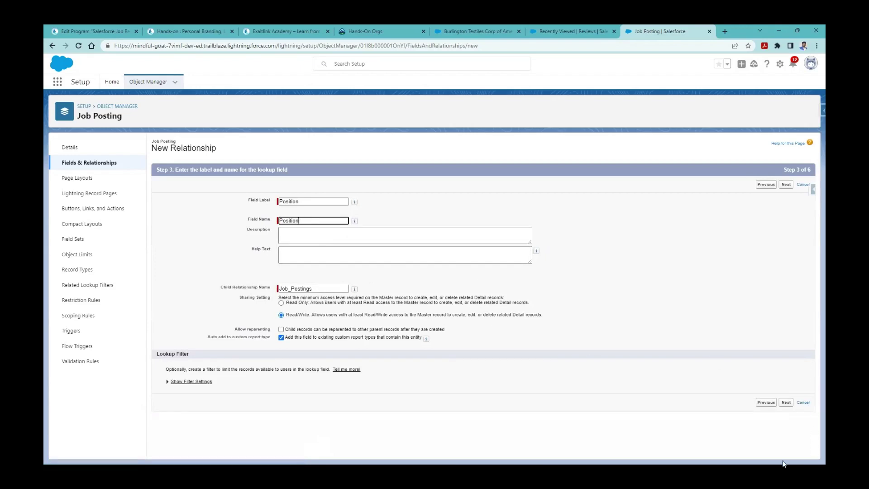
{"action": "left_click", "coordinate": [786, 403]}
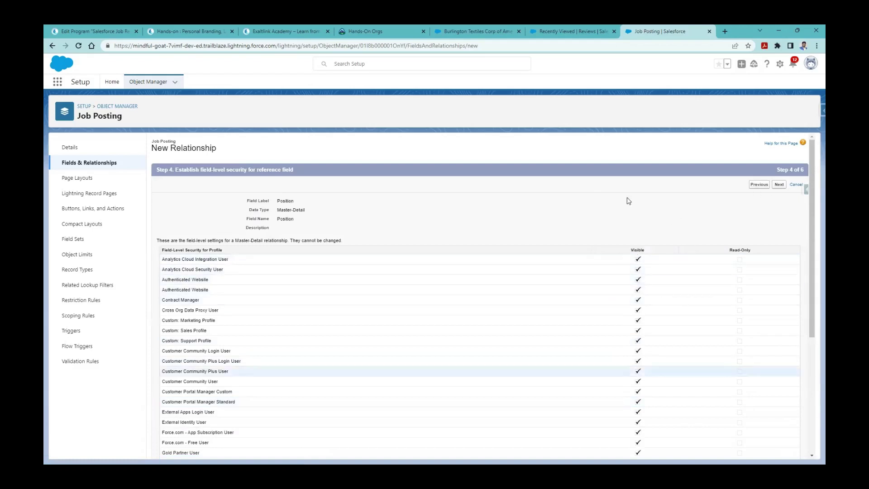
{"action": "left_click", "coordinate": [777, 185]}
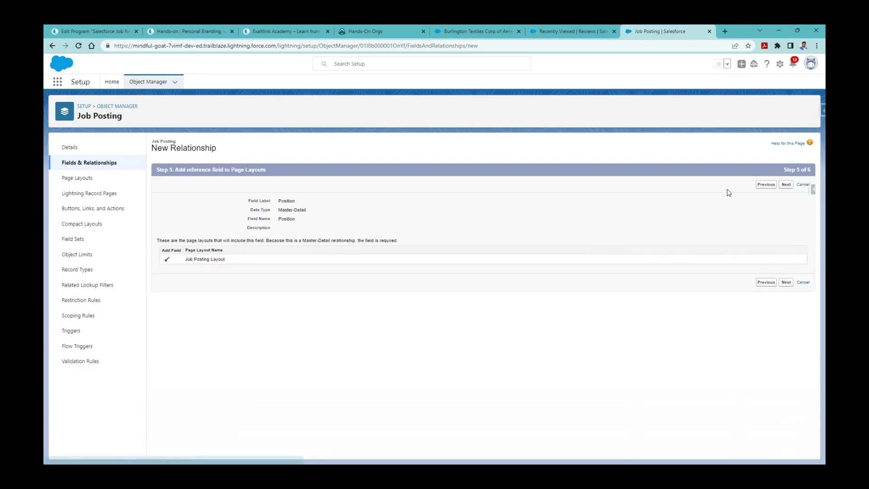
{"action": "left_click", "coordinate": [786, 185]}
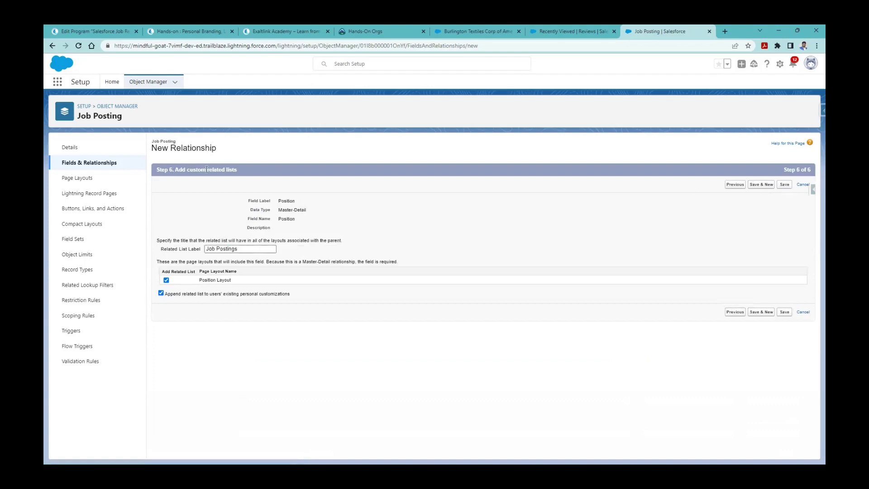
Review the custom related list settings, including the related list label and the Position Layout entry
{"action": "left_click_drag", "start_coordinate": [247, 170], "coordinate": [173, 169]}
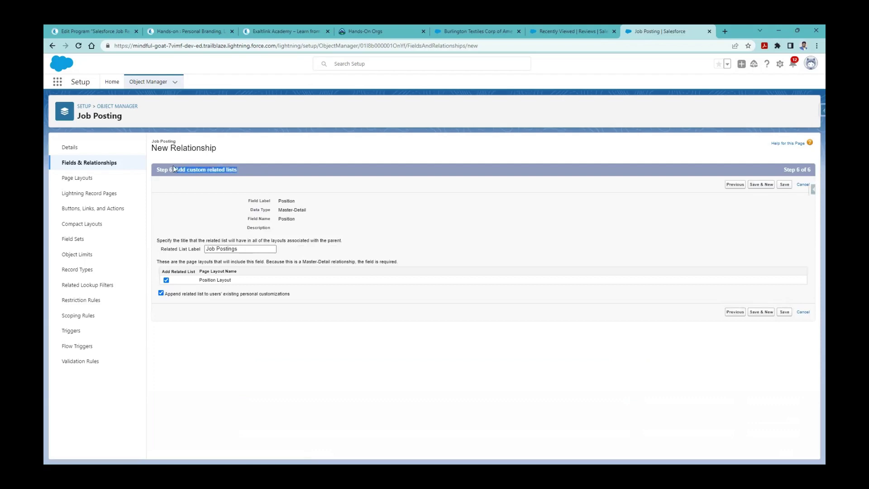
{"action": "left_click", "coordinate": [254, 247]}
{"action": "key", "text": "ctrl+shift+Left"}
{"action": "key", "text": "ctrl+shift+Left"}
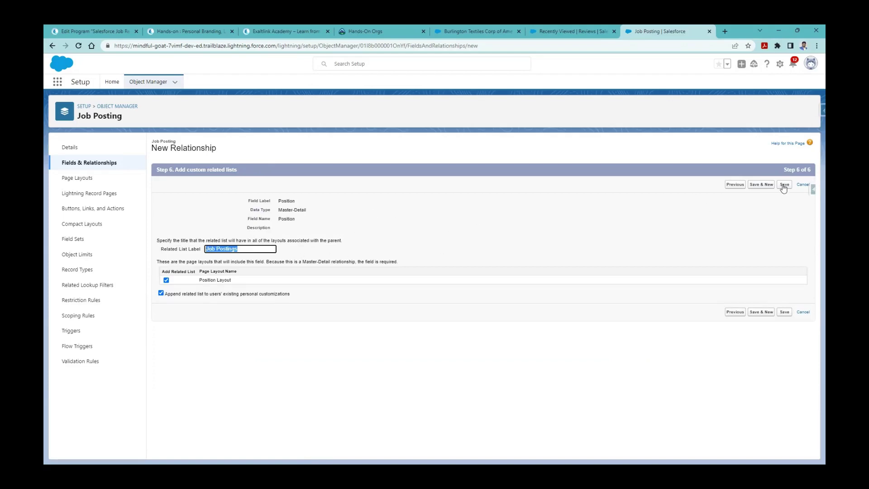
{"action": "left_click", "coordinate": [246, 241]}
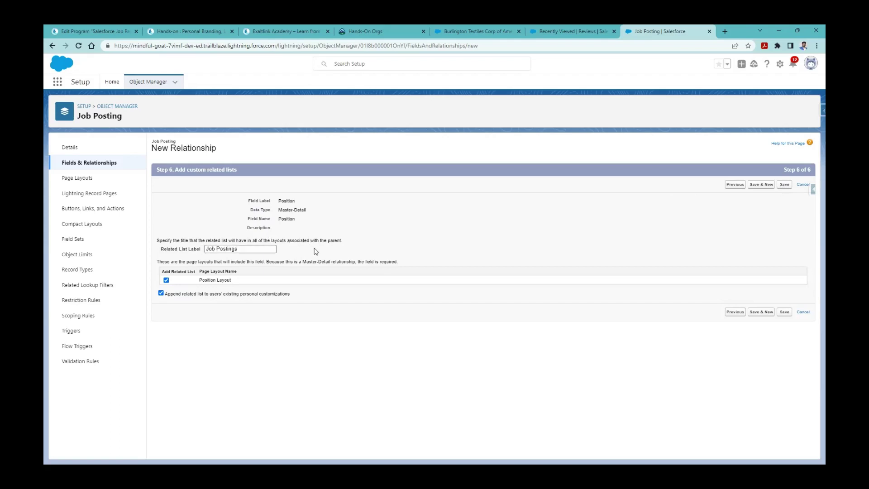
{"action": "left_click", "coordinate": [272, 246]}
{"action": "left_click", "coordinate": [552, 31]}
{"action": "mouse_move", "coordinate": [480, 27]}
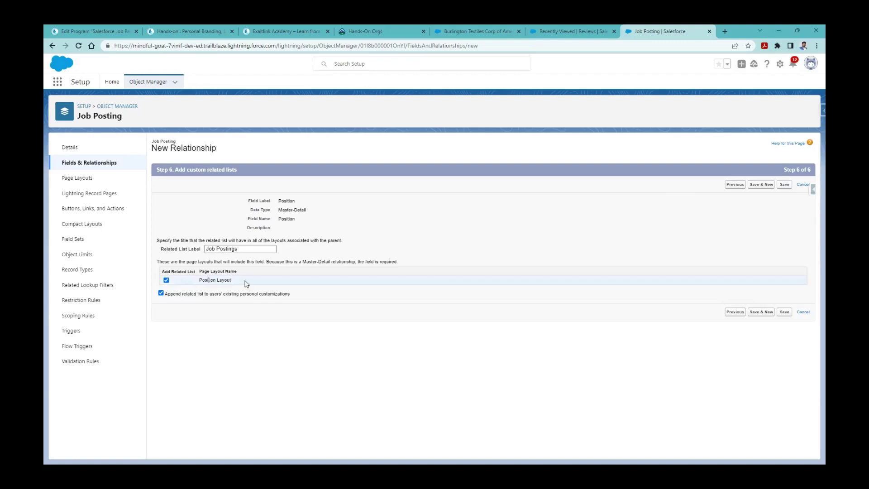
{"action": "triple_click", "coordinate": [207, 281]}
{"action": "left_click", "coordinate": [297, 207]}
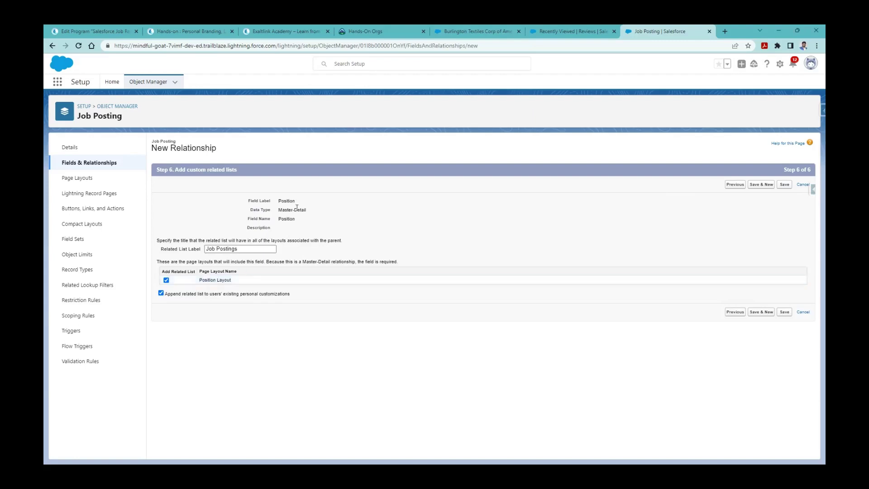
Open the Salesforce Administrator position's related lists in the Recruitment app and compare them with the new field's related list label
{"action": "left_click", "coordinate": [583, 28]}
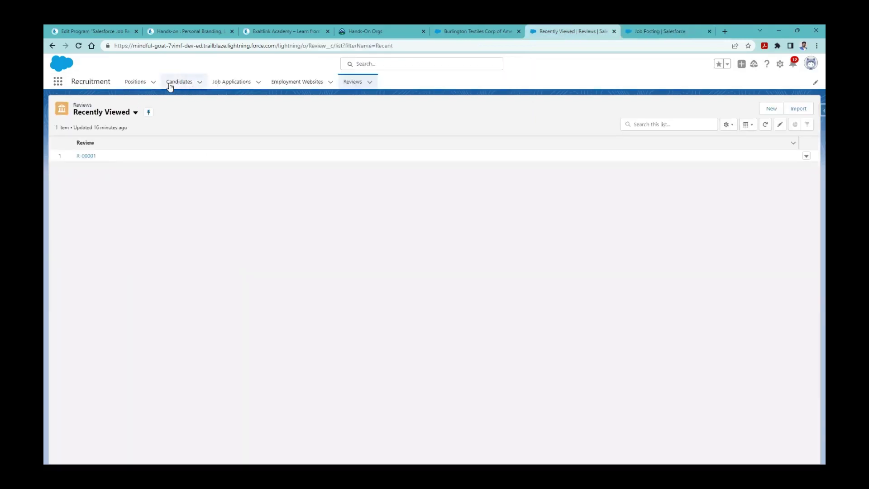
{"action": "left_click", "coordinate": [138, 84]}
{"action": "left_click", "coordinate": [116, 155]}
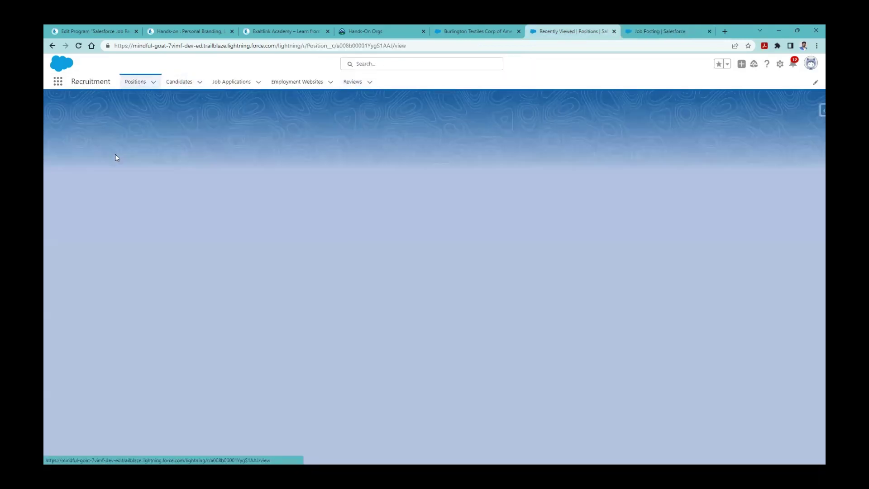
{"action": "left_click", "coordinate": [74, 142]}
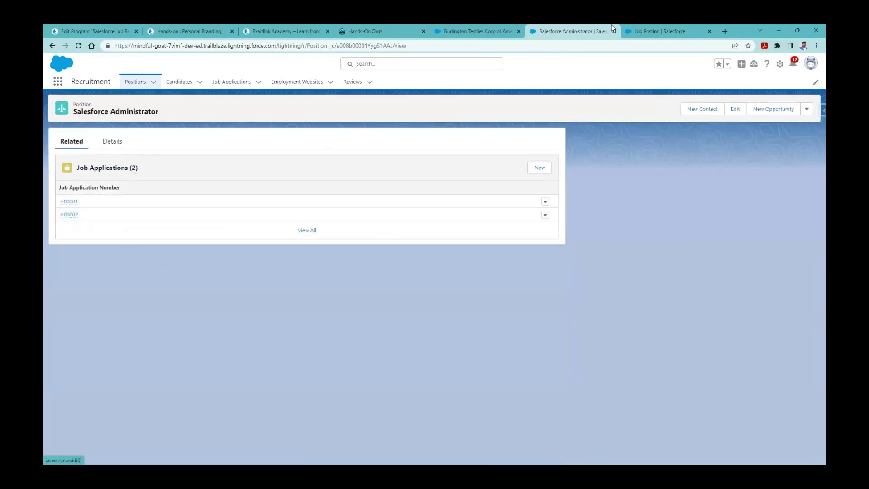
{"action": "left_click", "coordinate": [642, 31]}
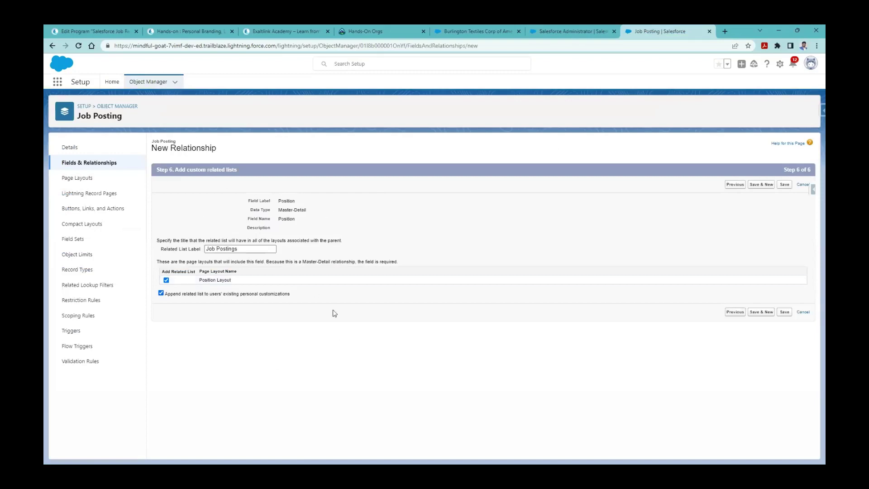
{"action": "left_click_drag", "start_coordinate": [238, 249], "coordinate": [191, 247]}
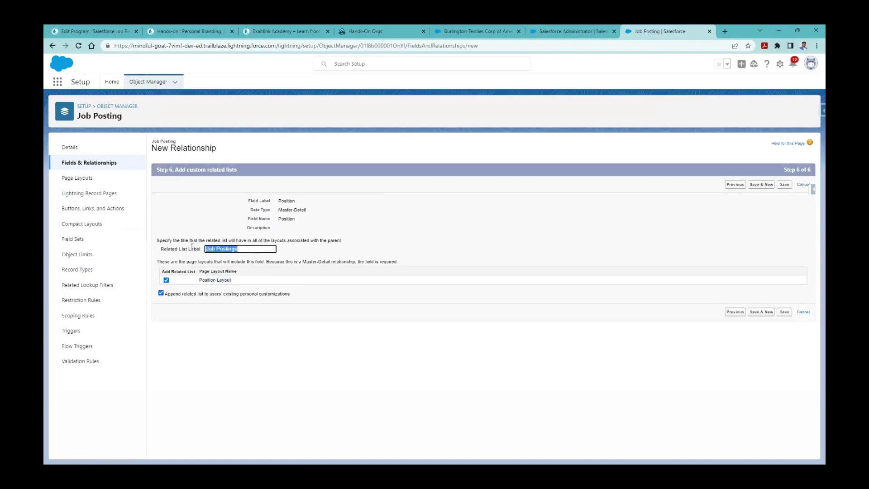
{"action": "left_click", "coordinate": [574, 27]}
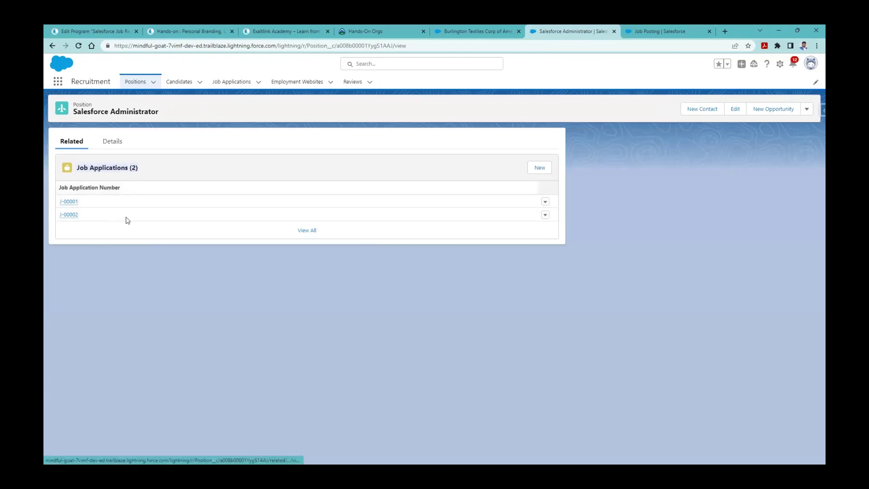
Return to the new relationship setup and save the Position field with the Job Postings related list on Position Layout
{"action": "left_click", "coordinate": [633, 27]}
{"action": "left_click_drag", "start_coordinate": [278, 209], "coordinate": [316, 204]}
{"action": "double_click", "coordinate": [285, 198]}
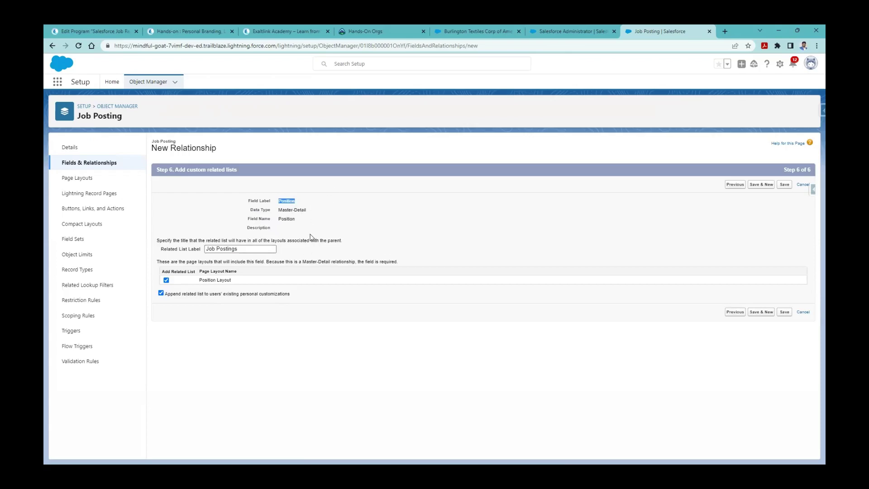
{"action": "triple_click", "coordinate": [257, 247]}
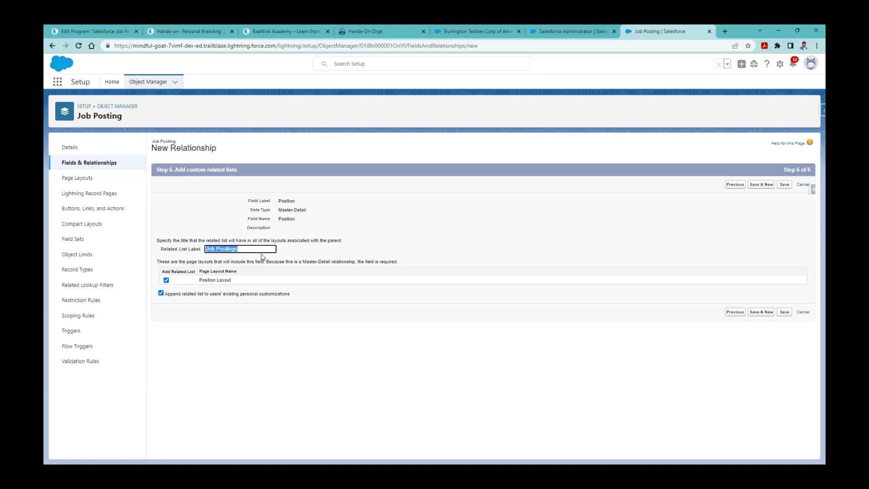
{"action": "left_click", "coordinate": [381, 235]}
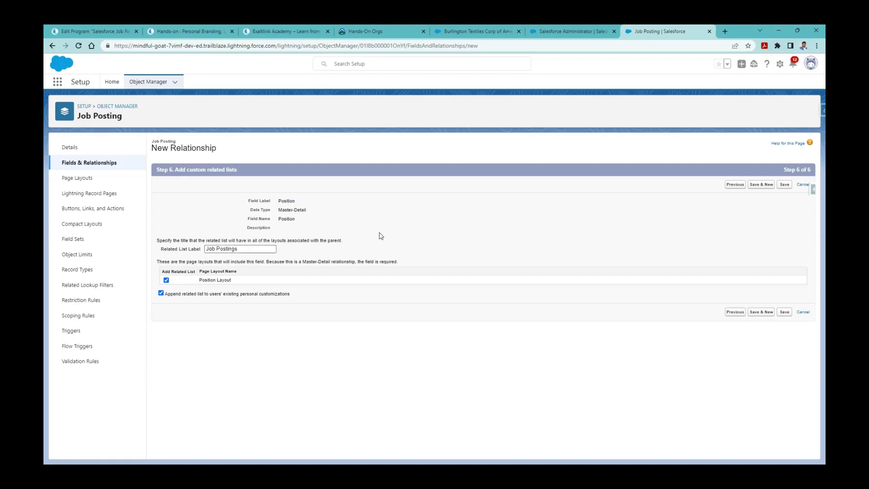
{"action": "left_click_drag", "start_coordinate": [244, 280], "coordinate": [205, 280]}
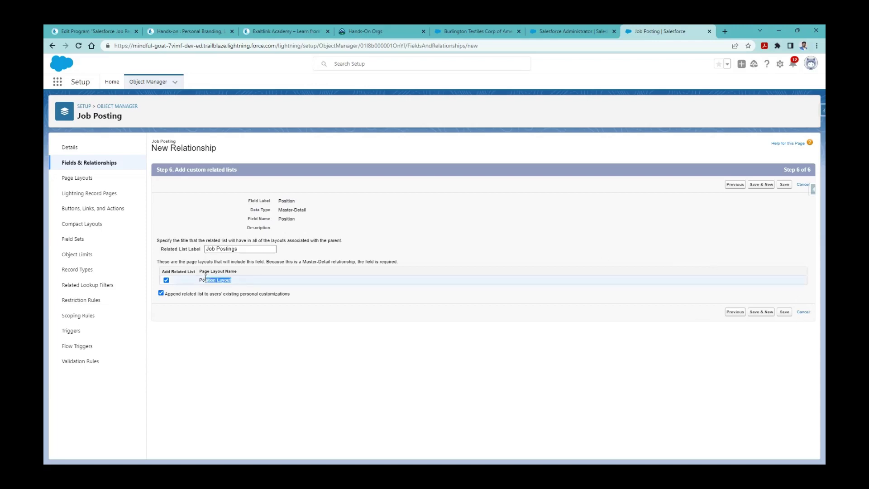
{"action": "left_click", "coordinate": [783, 312]}
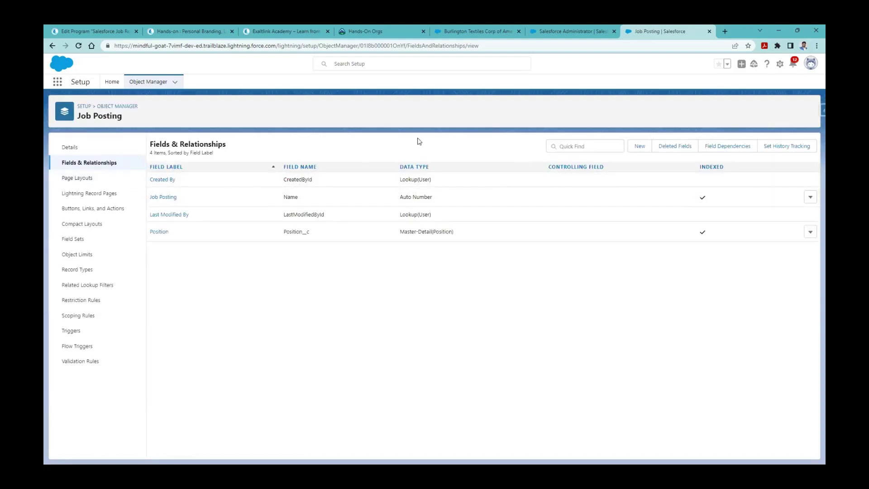
Start a second Master-Detail Relationship field on Job Posting and relate it to the Employment Website object
{"action": "left_click", "coordinate": [632, 146]}
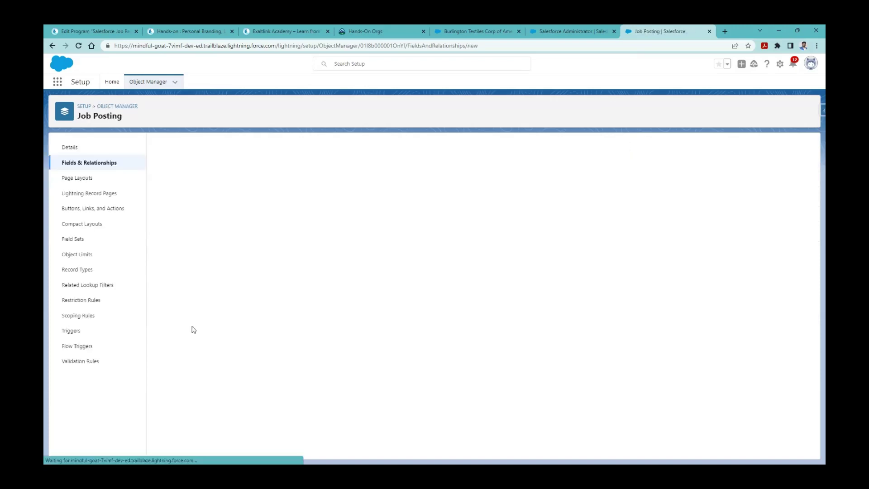
{"action": "left_click", "coordinate": [200, 304]}
{"action": "left_click", "coordinate": [779, 184]}
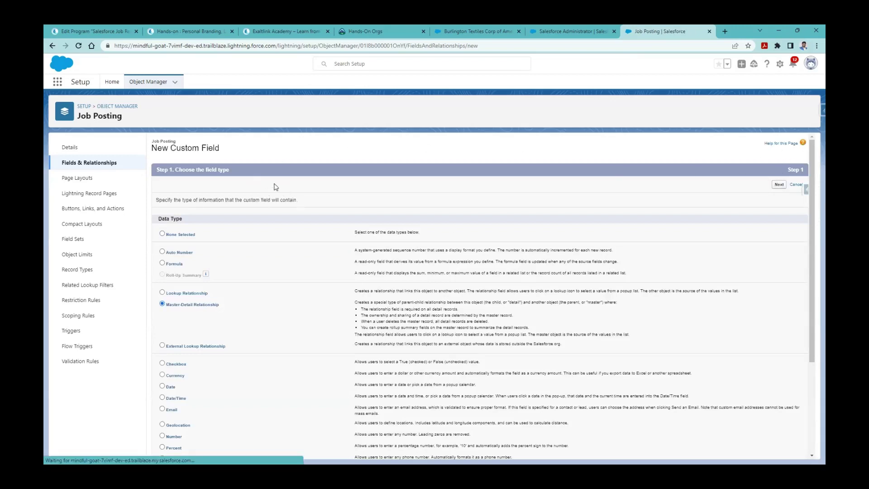
{"action": "left_click", "coordinate": [352, 216]}
{"action": "type", "text": "emp"}
{"action": "key", "text": "Return"}
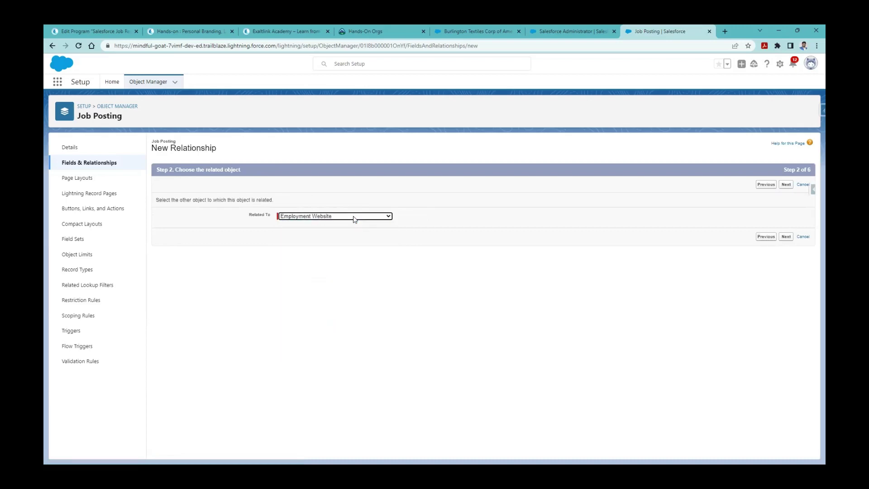
{"action": "left_click", "coordinate": [792, 240]}
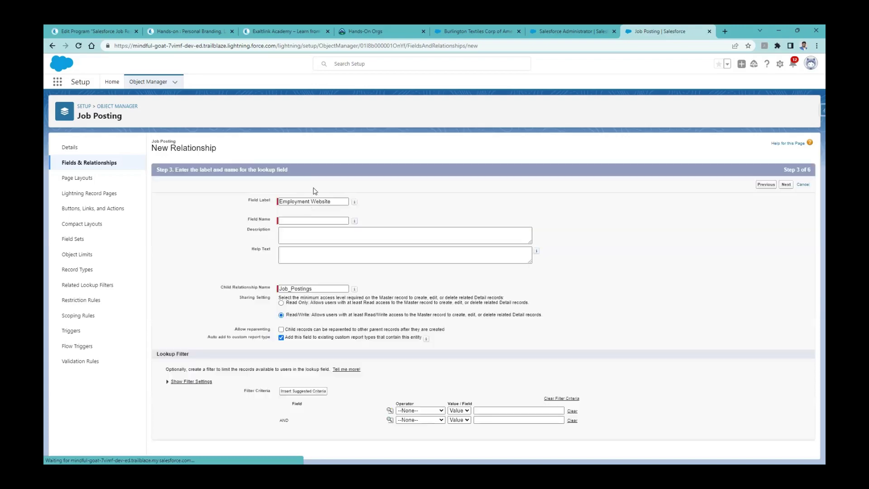
Set the new relationship's field name to Employment_Website and continue to the field-level security settings
{"action": "left_click", "coordinate": [300, 221]}
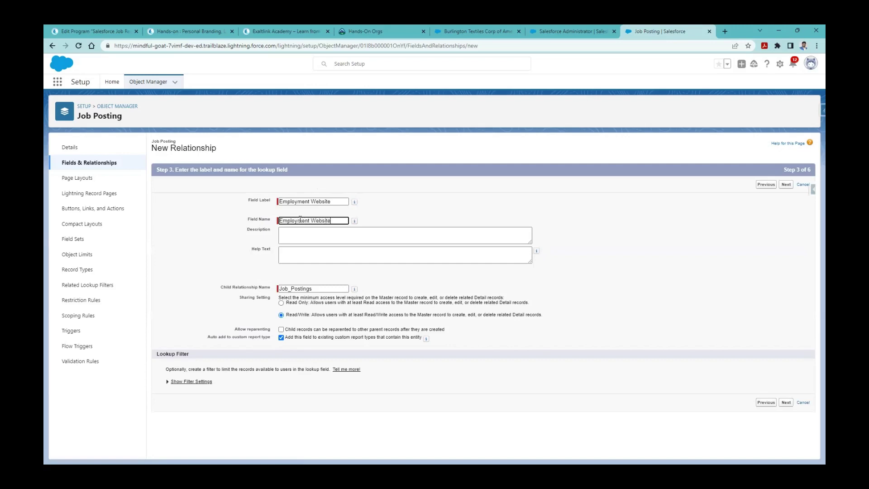
{"action": "left_click", "coordinate": [352, 254]}
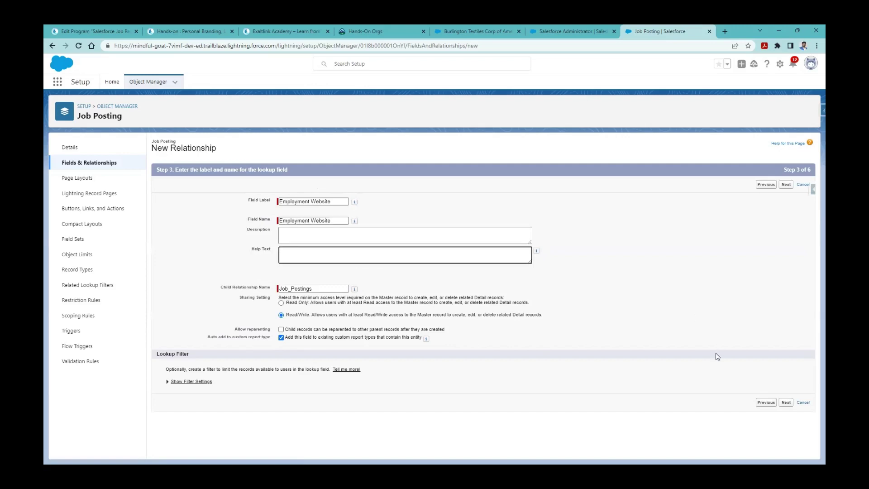
{"action": "left_click", "coordinate": [786, 403]}
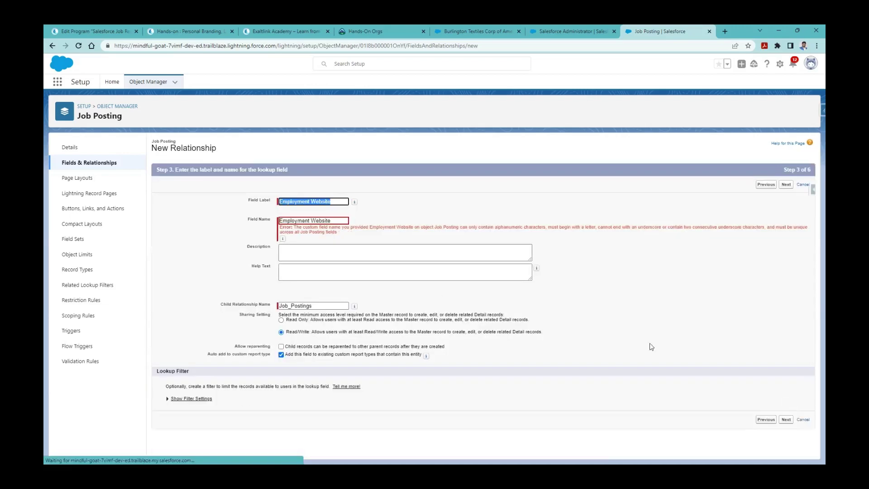
{"action": "left_click", "coordinate": [346, 221]}
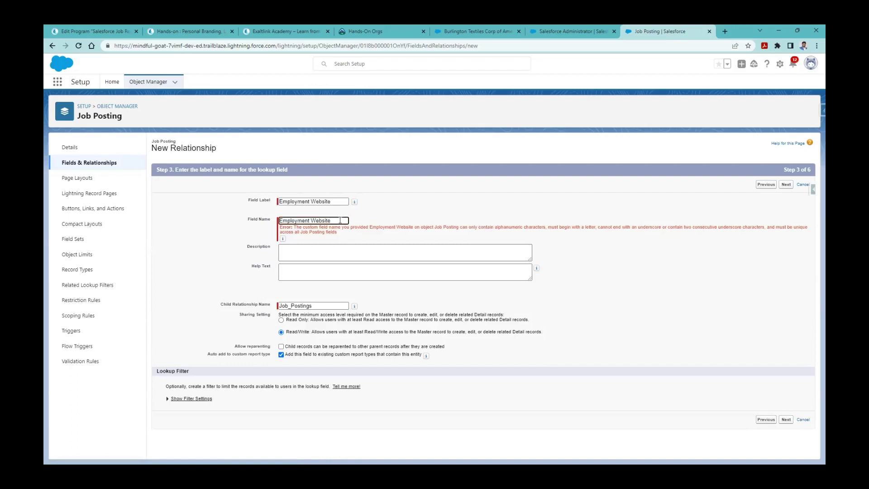
{"action": "left_click_drag", "start_coordinate": [362, 227], "coordinate": [555, 226]}
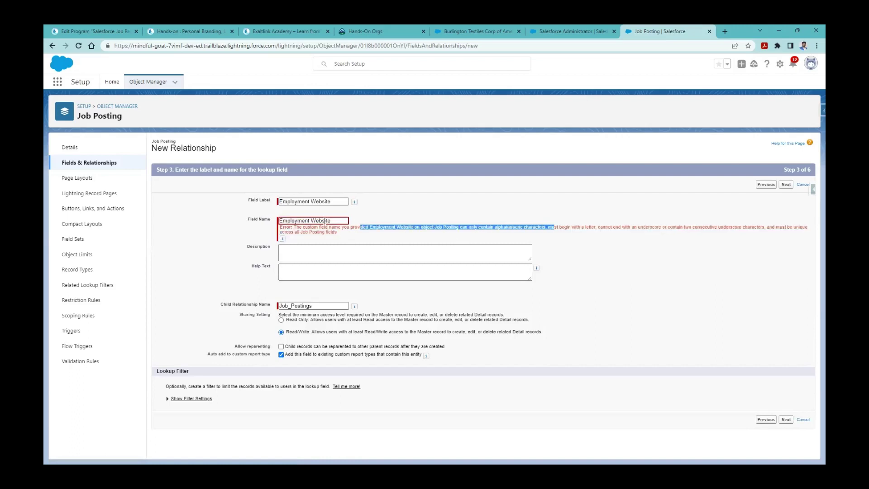
{"action": "left_click", "coordinate": [314, 219]}
{"action": "key", "text": "BackSpace"}
{"action": "type", "text": "_"}
{"action": "left_click", "coordinate": [257, 236]}
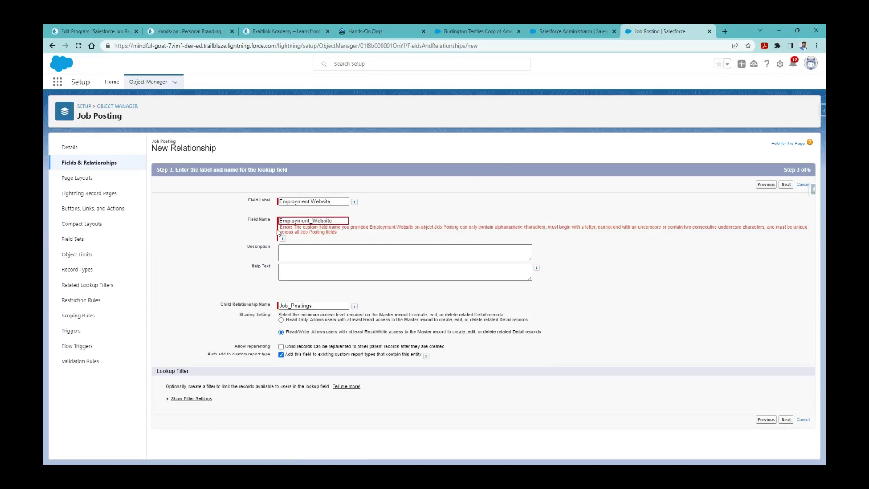
{"action": "left_click", "coordinate": [786, 419]}
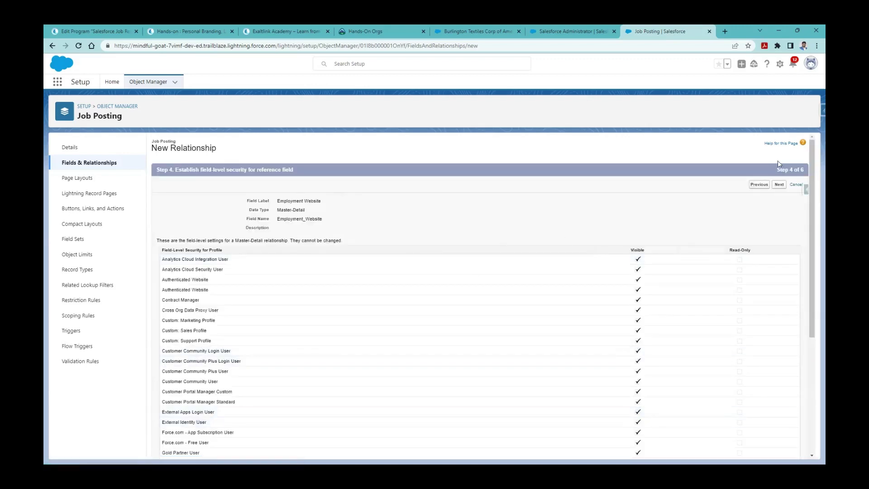
Accept the security and page layout settings and save the Employment Website field with the Job Postings related list on Employment Website Layout
{"action": "left_click", "coordinate": [778, 186]}
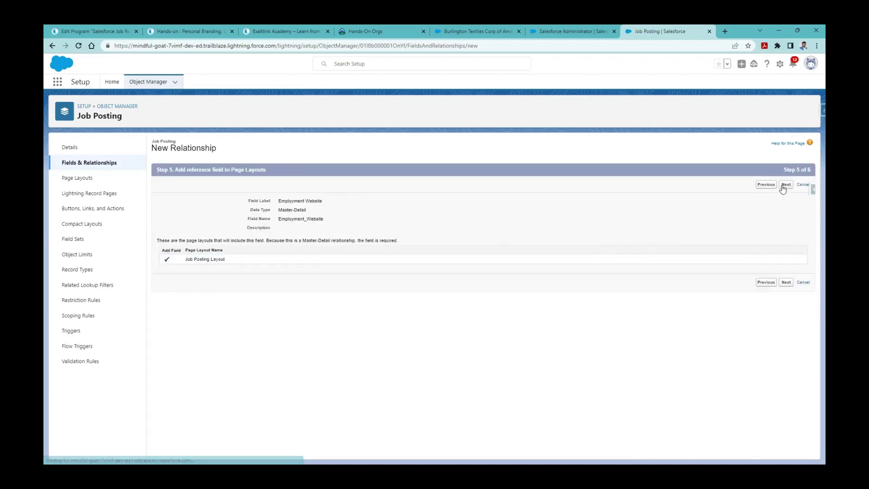
{"action": "left_click", "coordinate": [785, 185]}
{"action": "left_click", "coordinate": [416, 249]}
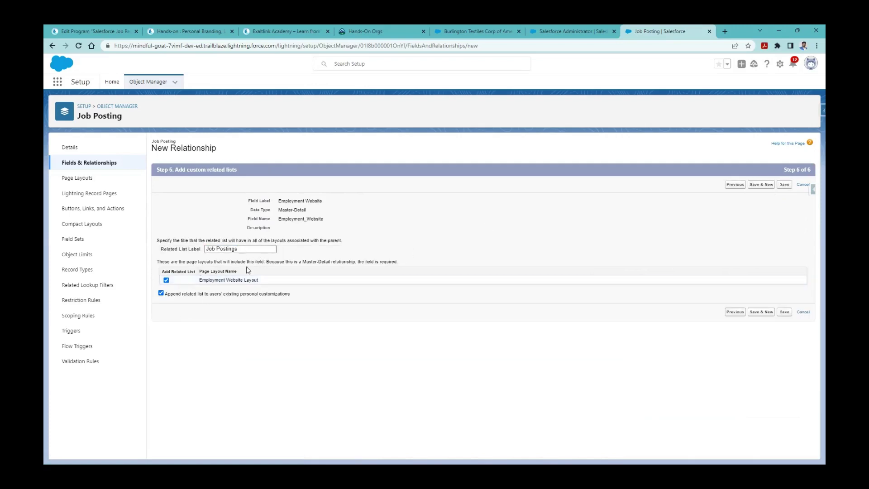
{"action": "left_click_drag", "start_coordinate": [253, 248], "coordinate": [205, 249]}
{"action": "left_click", "coordinate": [433, 237]}
{"action": "left_click", "coordinate": [784, 313]}
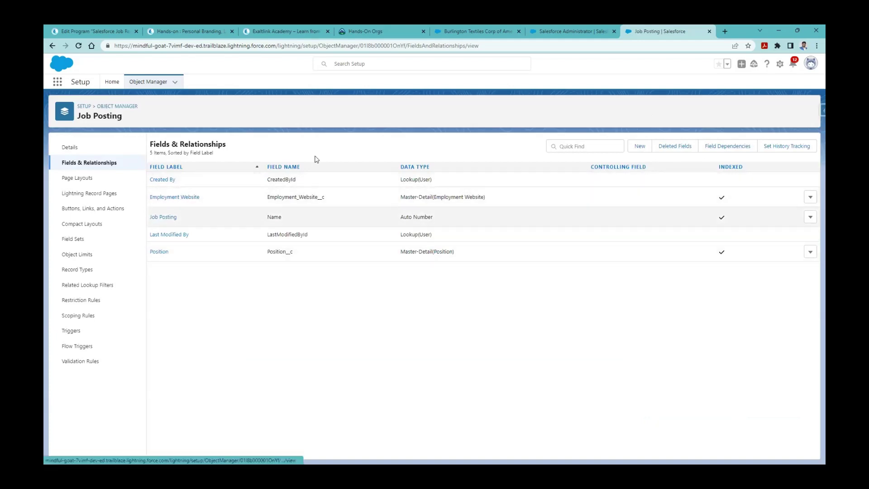
Reload the Salesforce Administrator position, view its related lists, and open a new job application form from there without saving
{"action": "left_click", "coordinate": [534, 29]}
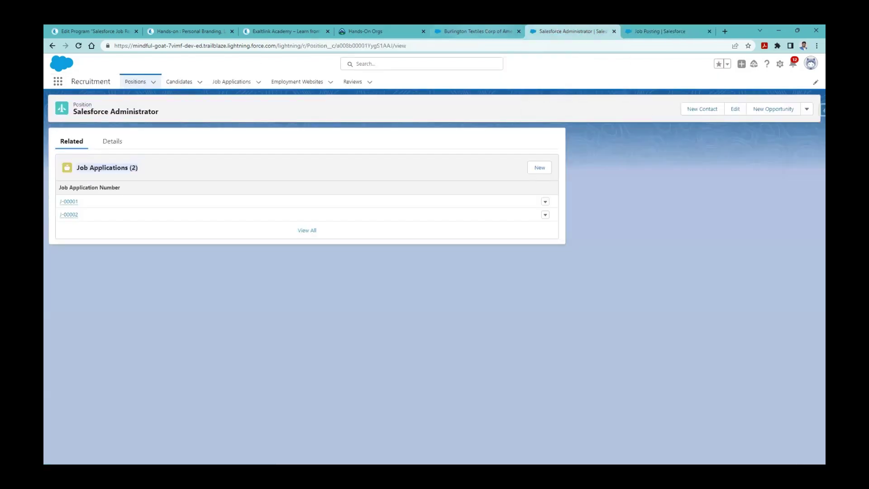
{"action": "left_click", "coordinate": [78, 45]}
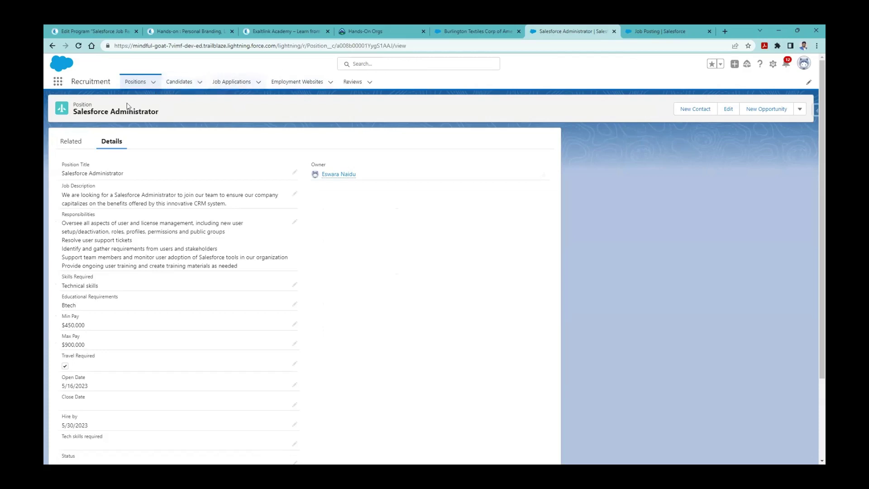
{"action": "left_click", "coordinate": [72, 142]}
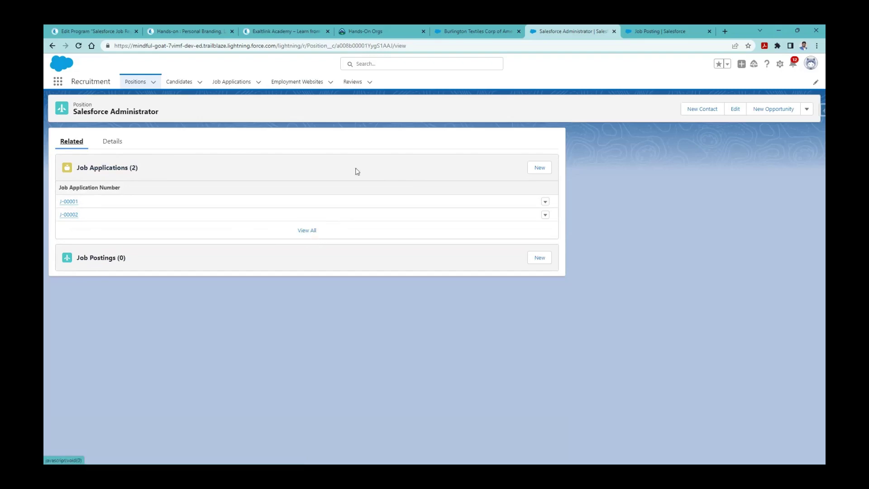
{"action": "left_click", "coordinate": [538, 168]}
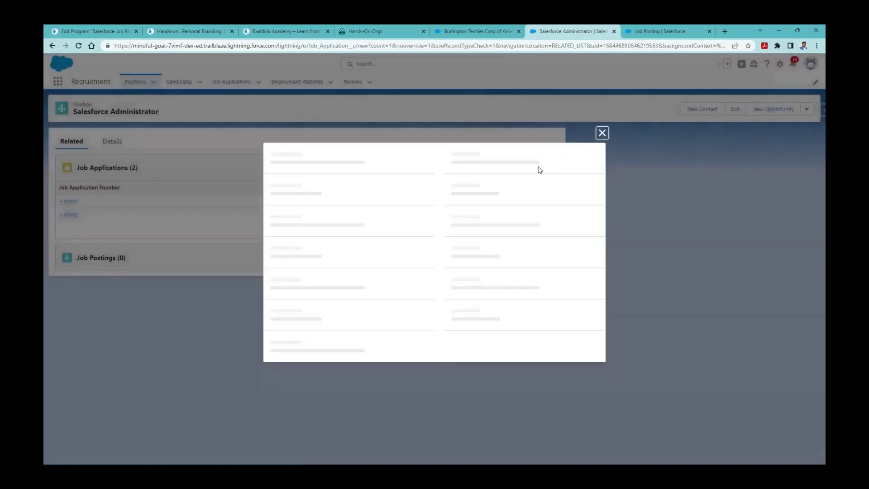
{"action": "left_click", "coordinate": [602, 166]}
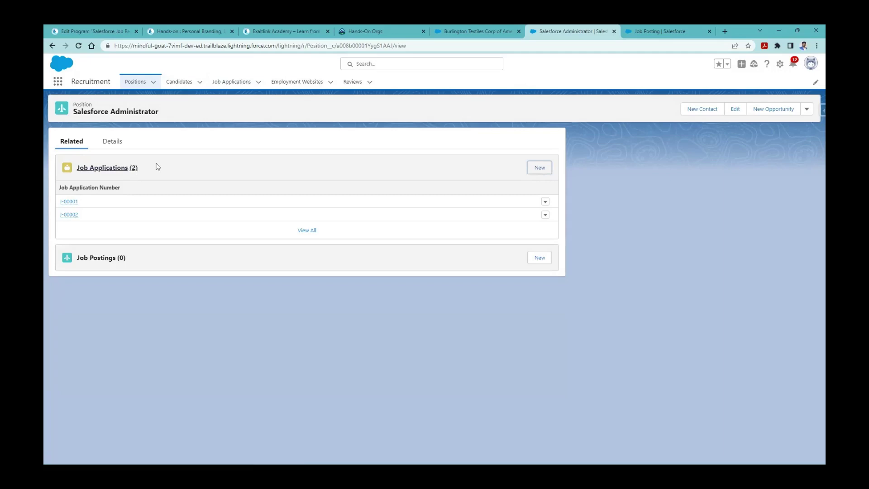
Compare the new job application form opened from the Job Applications list with the one opened from the Salesforce Administrator position, saving neither
{"action": "left_click", "coordinate": [232, 82]}
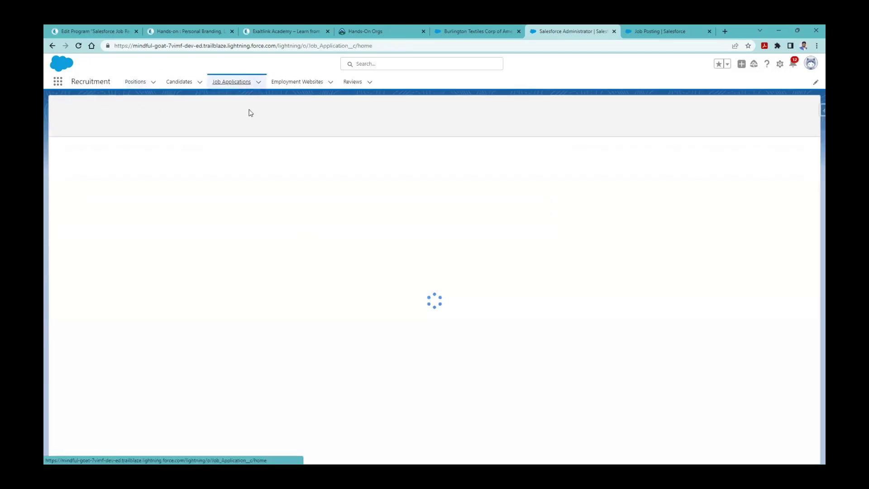
{"action": "left_click", "coordinate": [724, 109]}
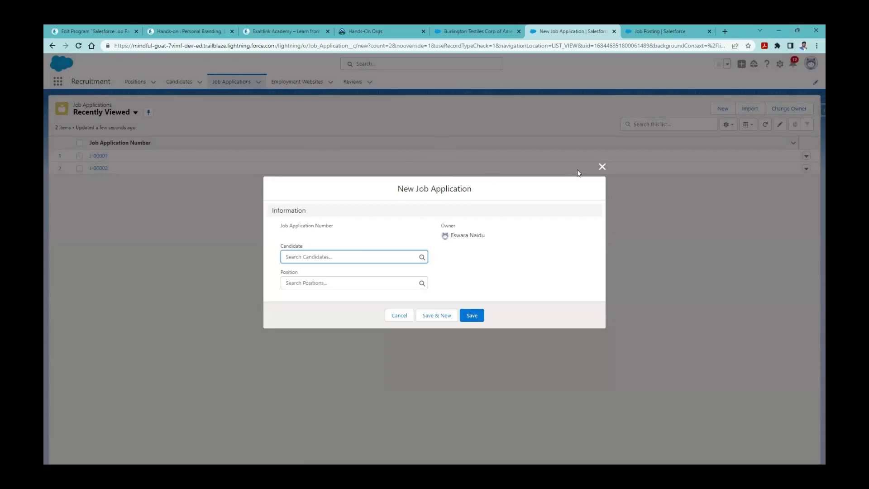
{"action": "left_click", "coordinate": [601, 167]}
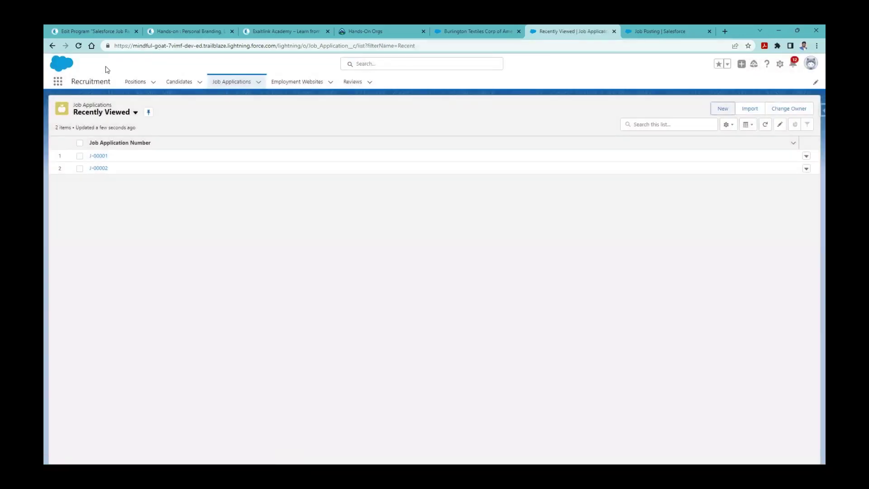
{"action": "left_click", "coordinate": [133, 83]}
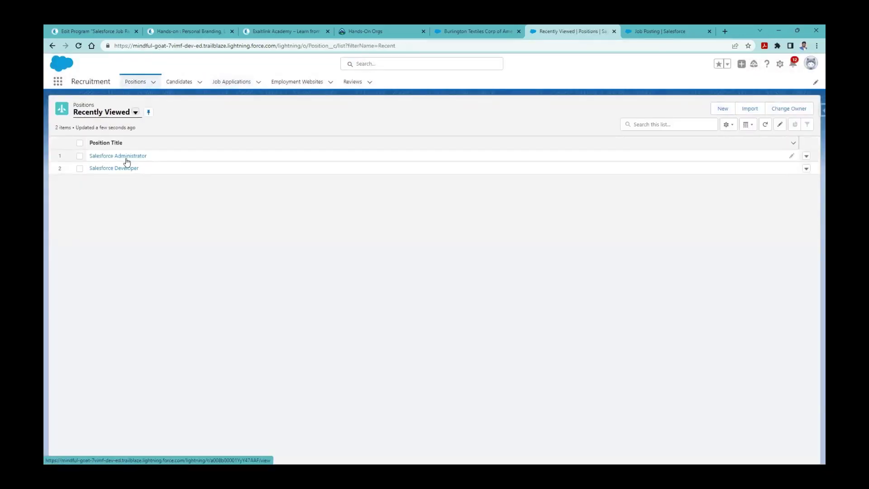
{"action": "left_click", "coordinate": [131, 156]}
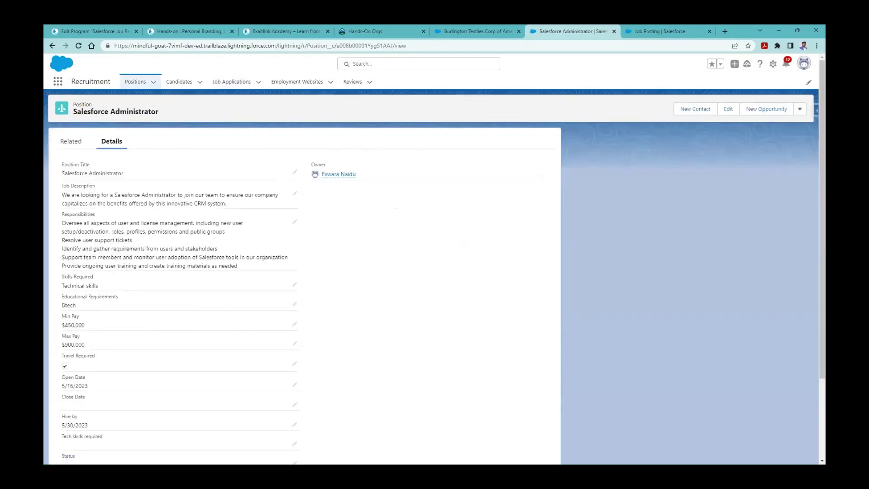
{"action": "left_click", "coordinate": [73, 142]}
{"action": "left_click", "coordinate": [538, 168]}
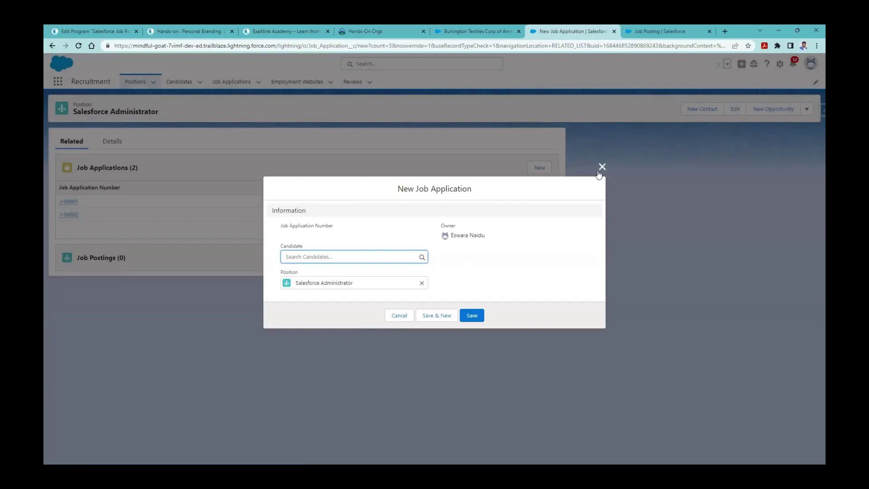
{"action": "left_click", "coordinate": [599, 170]}
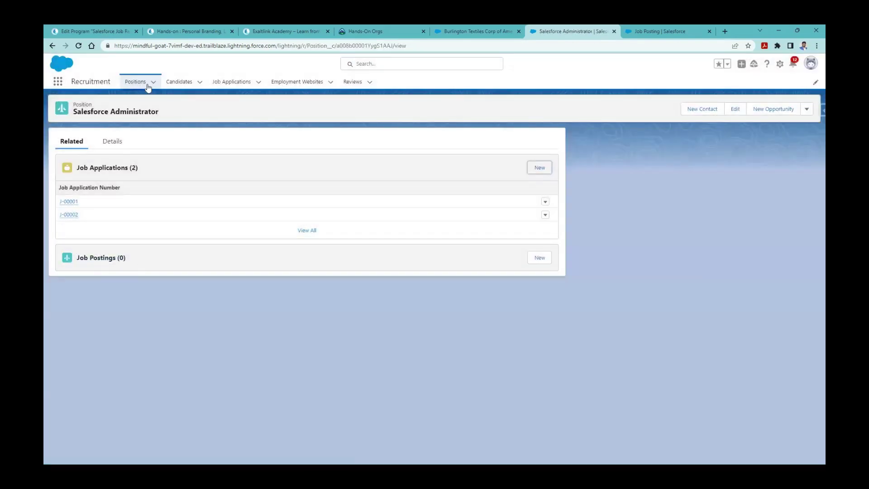
Create an Employment Website record named Naukri and view its related lists
{"action": "left_click", "coordinate": [317, 82]}
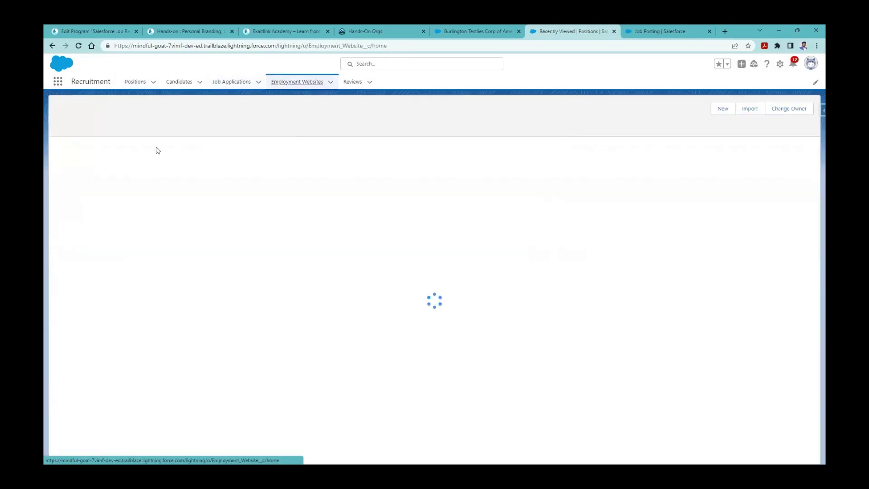
{"action": "left_click", "coordinate": [721, 107]}
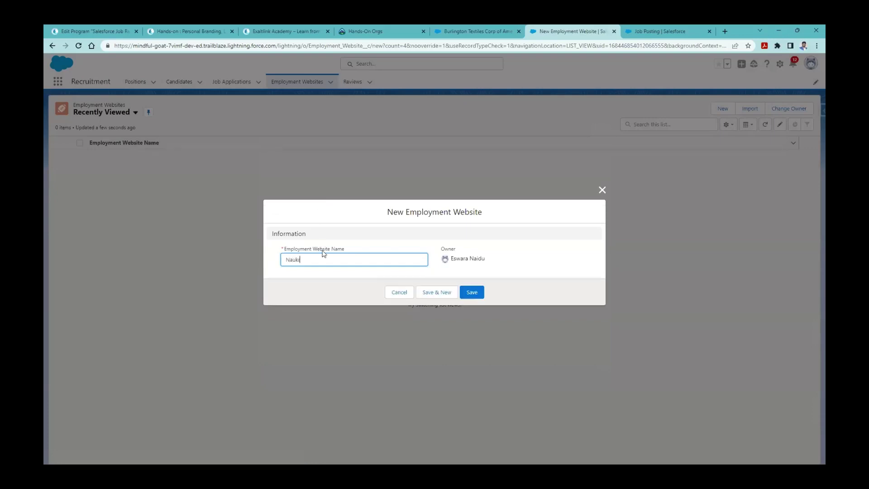
{"action": "type", "text": "Naukri"}
{"action": "left_click", "coordinate": [471, 292]}
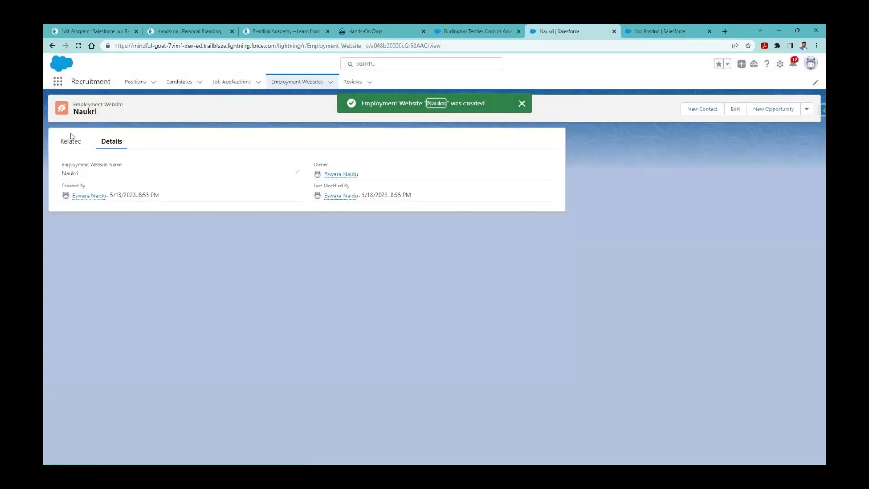
{"action": "left_click", "coordinate": [72, 141]}
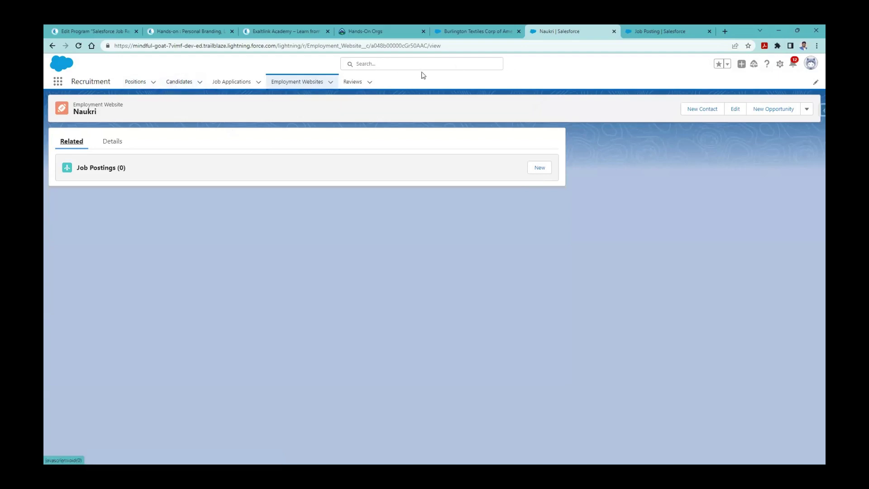
Add a job posting to the Salesforce Administrator position with Naukri as the employment website
{"action": "left_click", "coordinate": [138, 84]}
{"action": "left_click", "coordinate": [128, 157]}
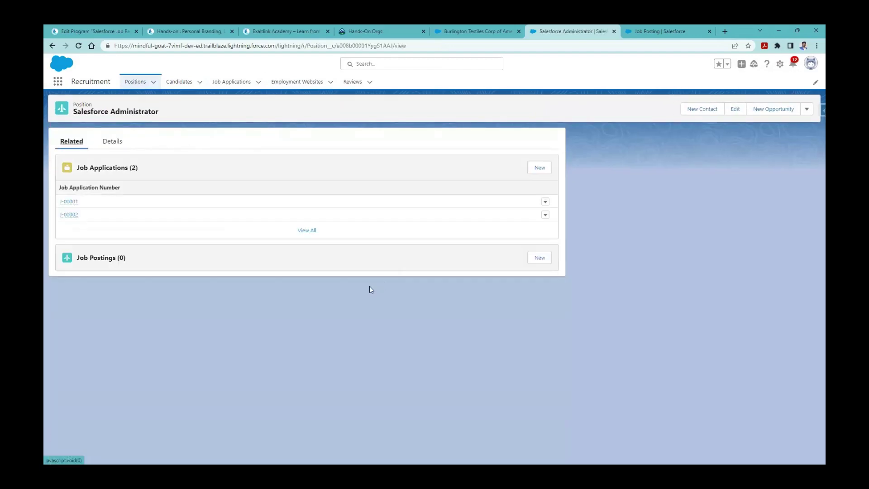
{"action": "left_click", "coordinate": [536, 263]}
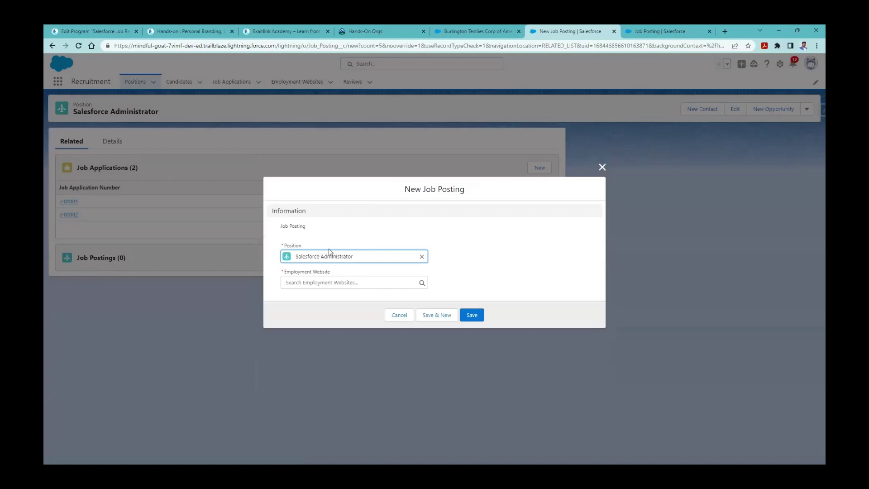
{"action": "left_click", "coordinate": [300, 280]}
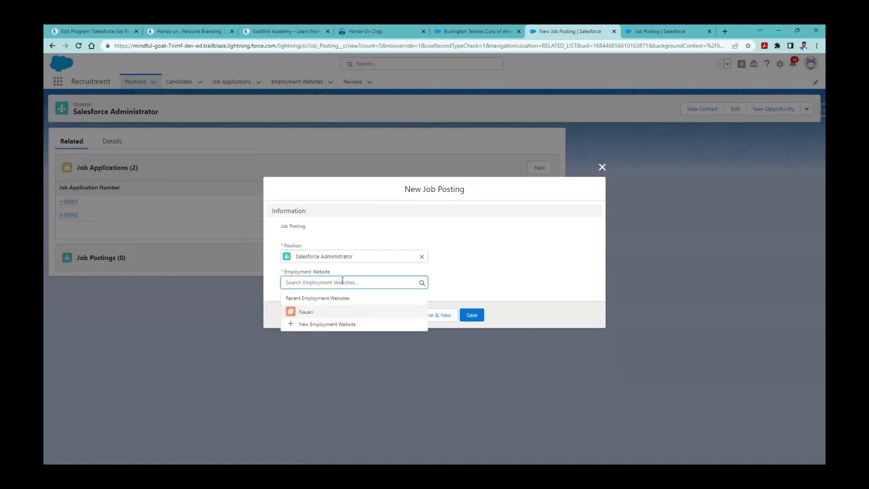
{"action": "left_click", "coordinate": [337, 312]}
{"action": "left_click", "coordinate": [482, 320]}
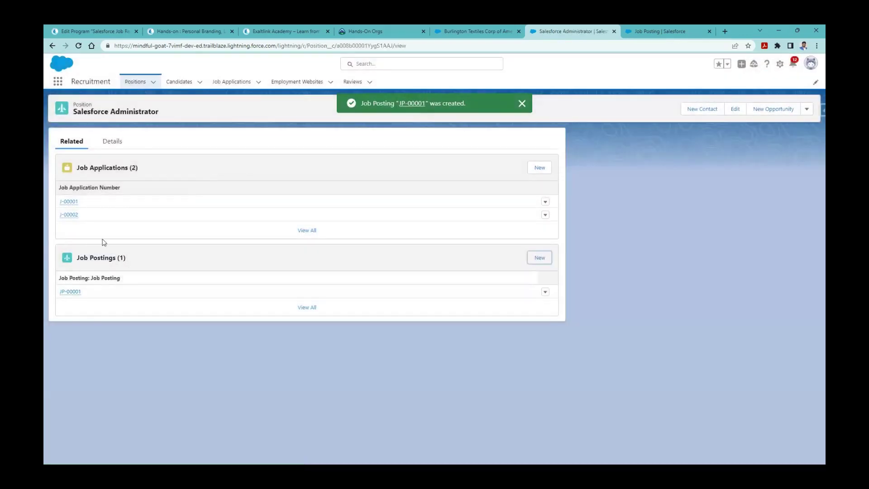
Add a job posting to the Salesforce Developer position with Naukri as the employment website
{"action": "left_click", "coordinate": [136, 82]}
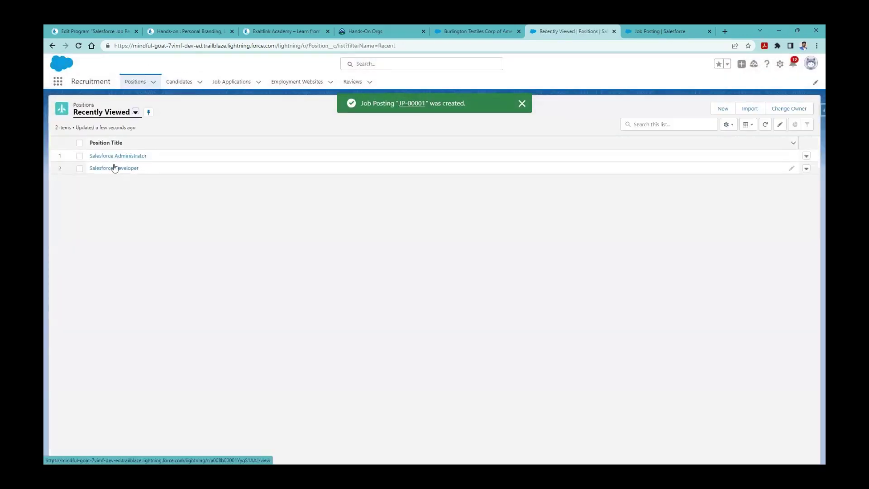
{"action": "left_click", "coordinate": [114, 167]}
{"action": "left_click", "coordinate": [72, 140]}
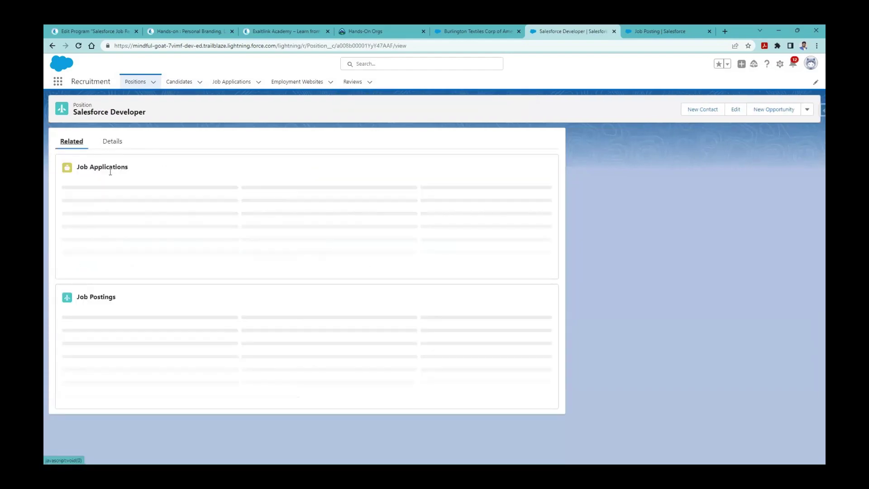
{"action": "left_click", "coordinate": [540, 202]}
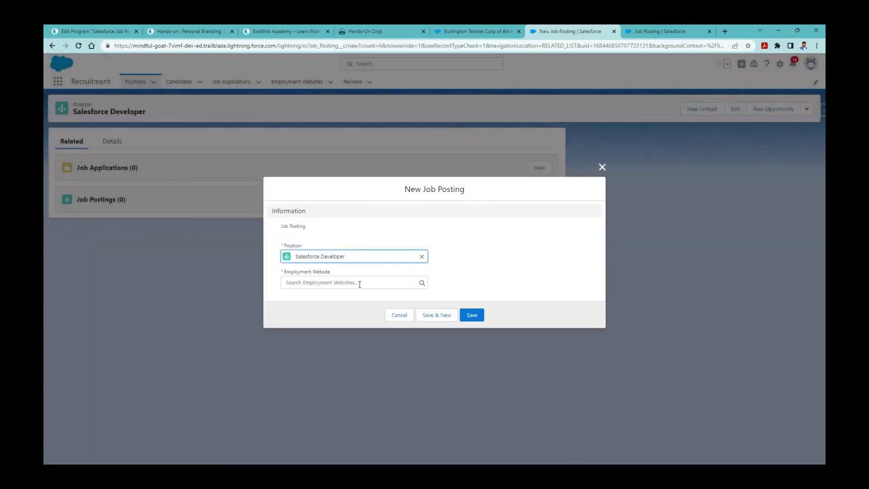
{"action": "left_click", "coordinate": [306, 282]}
{"action": "left_click", "coordinate": [320, 314]}
{"action": "left_click", "coordinate": [472, 315]}
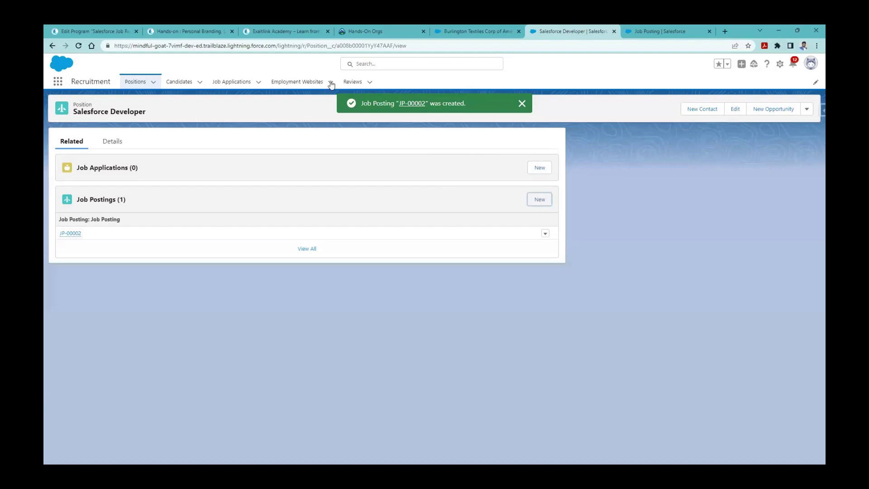
Open the Naukri employment website record and view the full list of its related job postings
{"action": "left_click", "coordinate": [285, 86]}
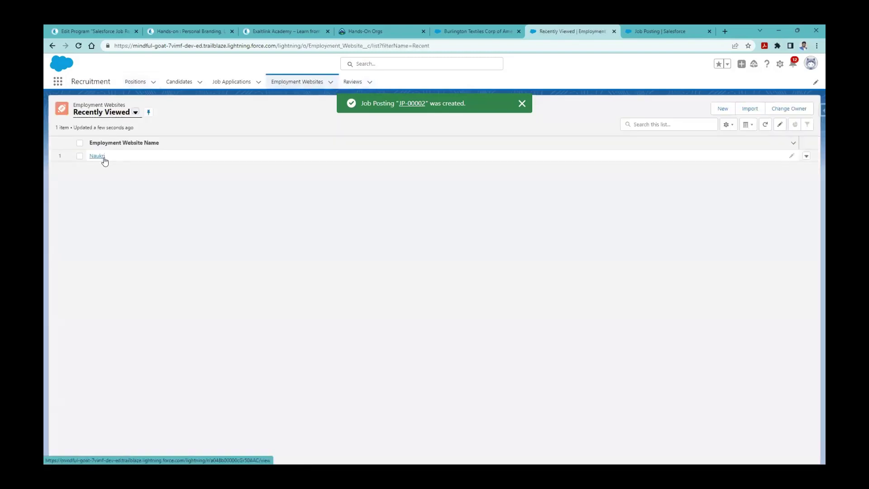
{"action": "left_click", "coordinate": [97, 157]}
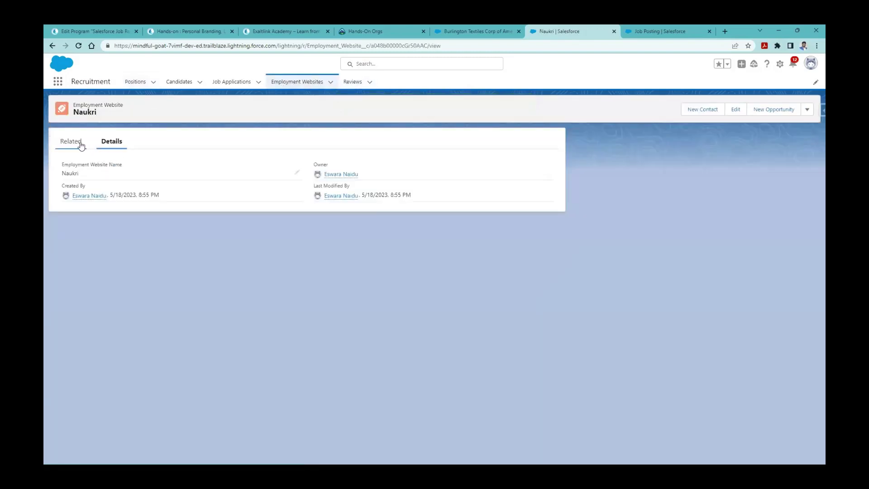
{"action": "left_click", "coordinate": [80, 144]}
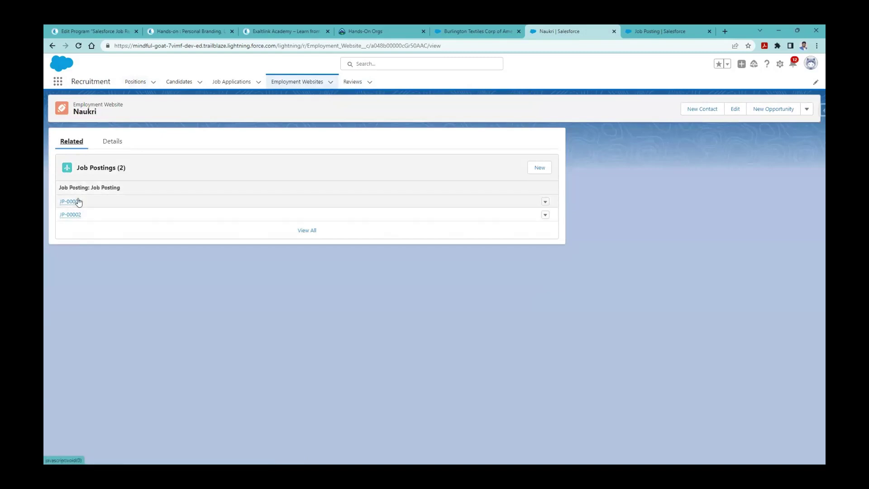
{"action": "left_click", "coordinate": [307, 231]}
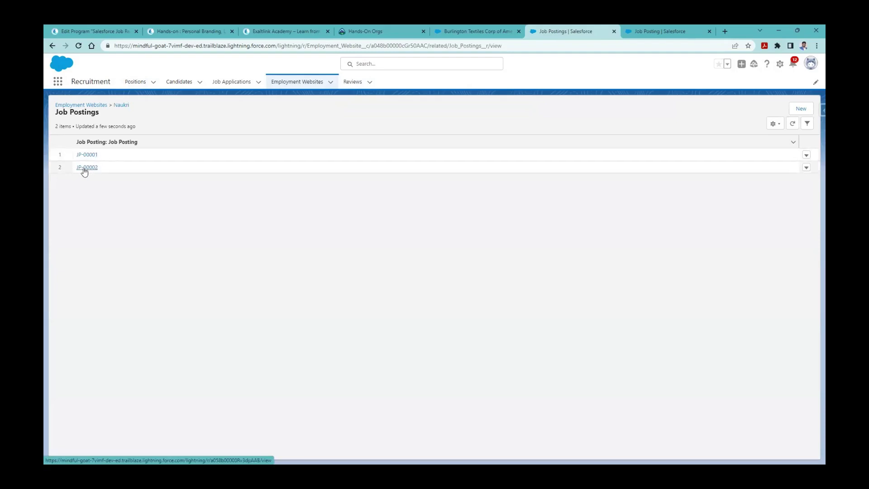
Return to the Positions list and switch to the Relationships in Salesforce presentation in PowerPoint
{"action": "left_click", "coordinate": [135, 81]}
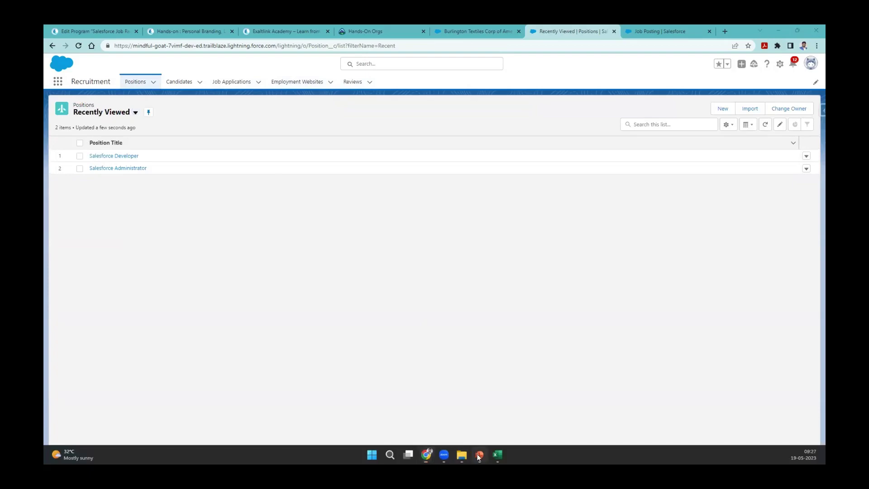
{"action": "left_click", "coordinate": [479, 455]}
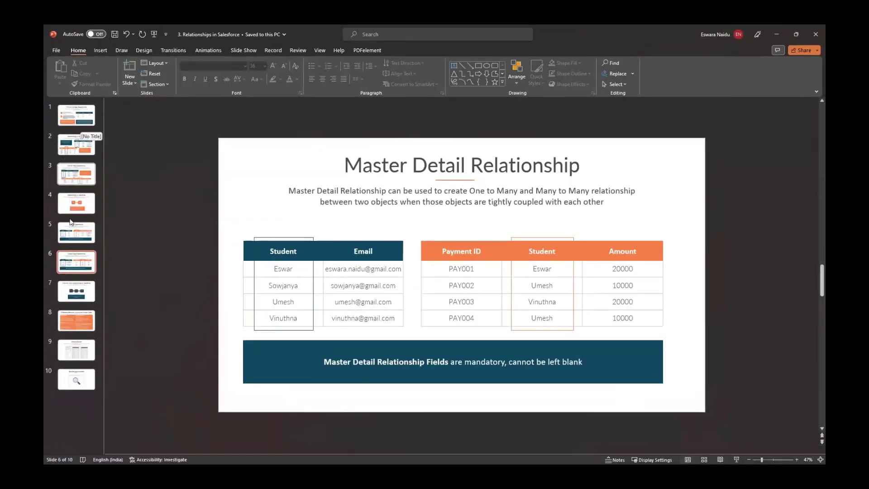